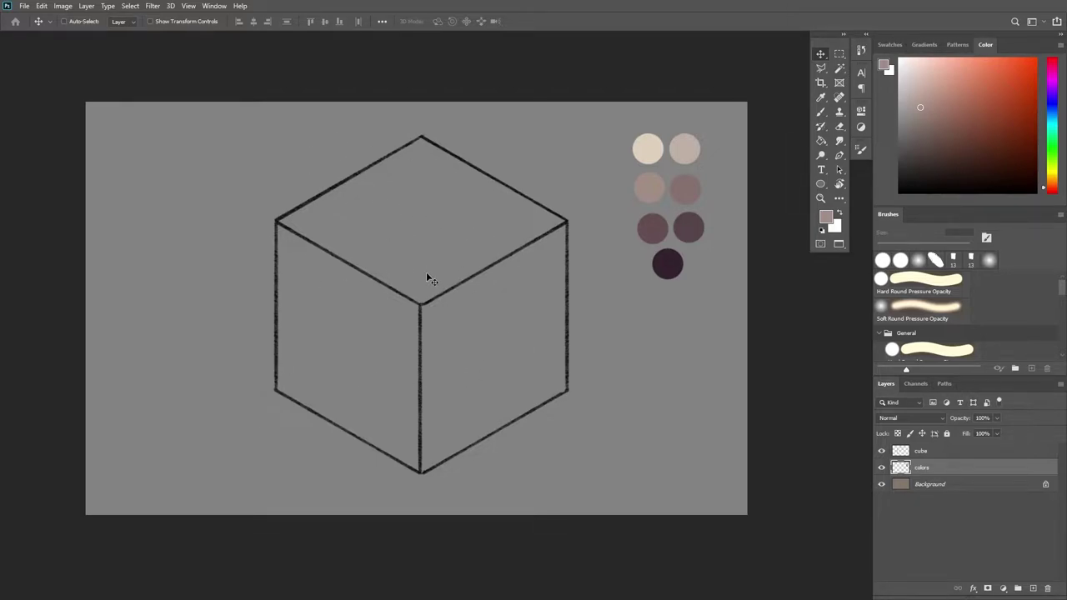
Select the whole cube silhouette with the Polygonal Lasso Tool, following its six outer corners.
left_click_drag(820, 68, 889, 80)
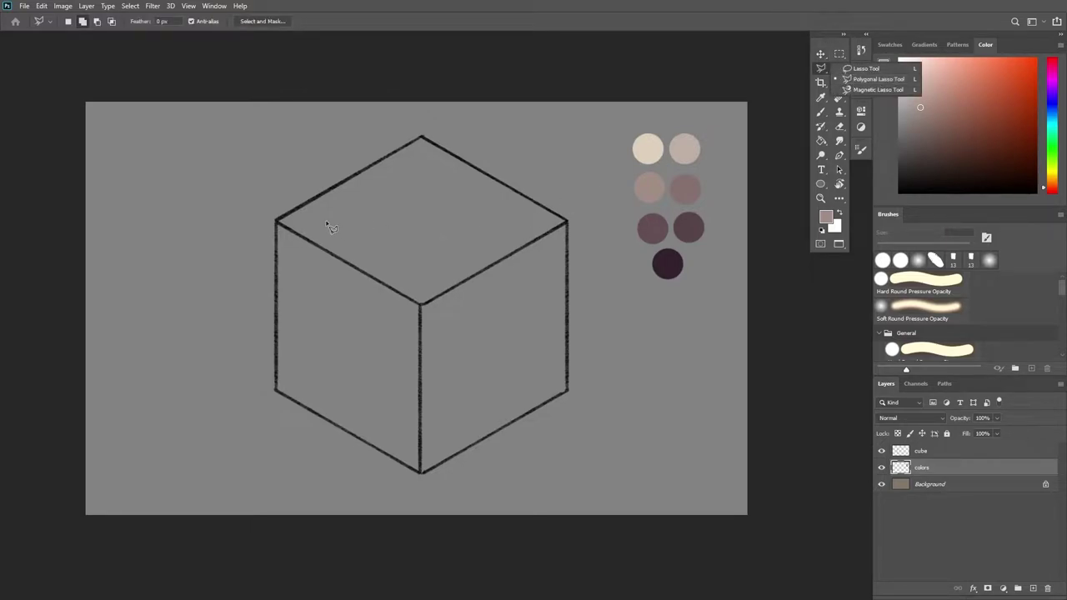
left_click(275, 223)
left_click(421, 137)
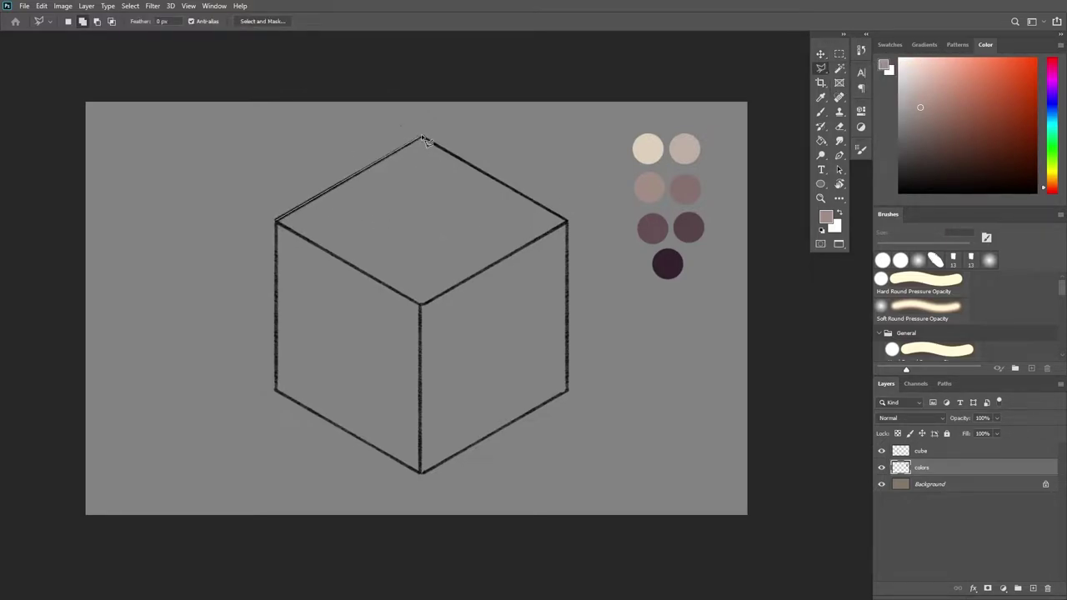
left_click(568, 223)
left_click(568, 390)
left_click(420, 473)
left_click(275, 390)
left_click(275, 223)
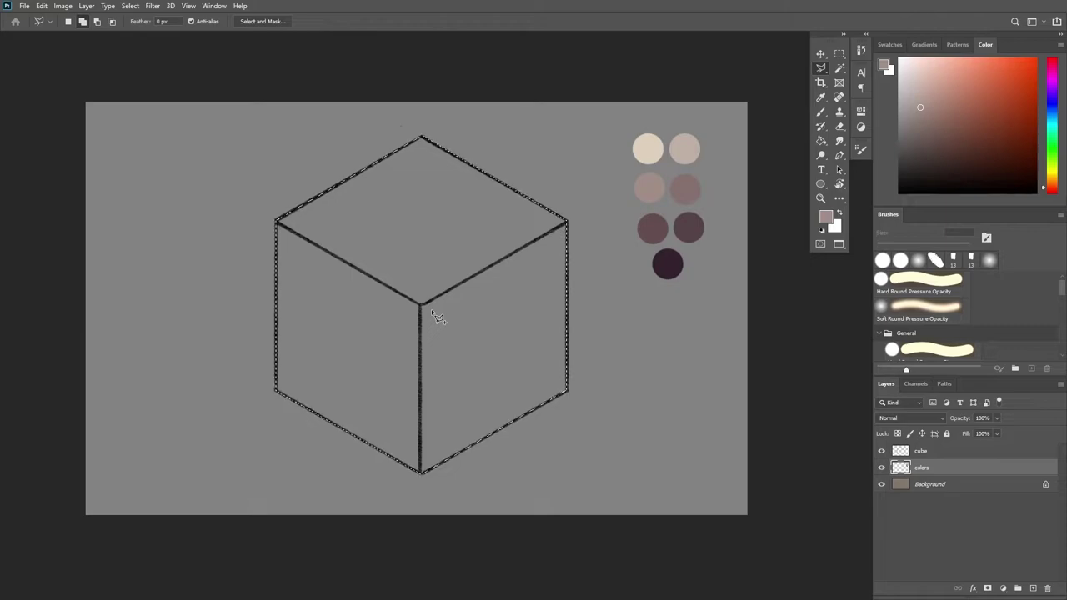
key("v")
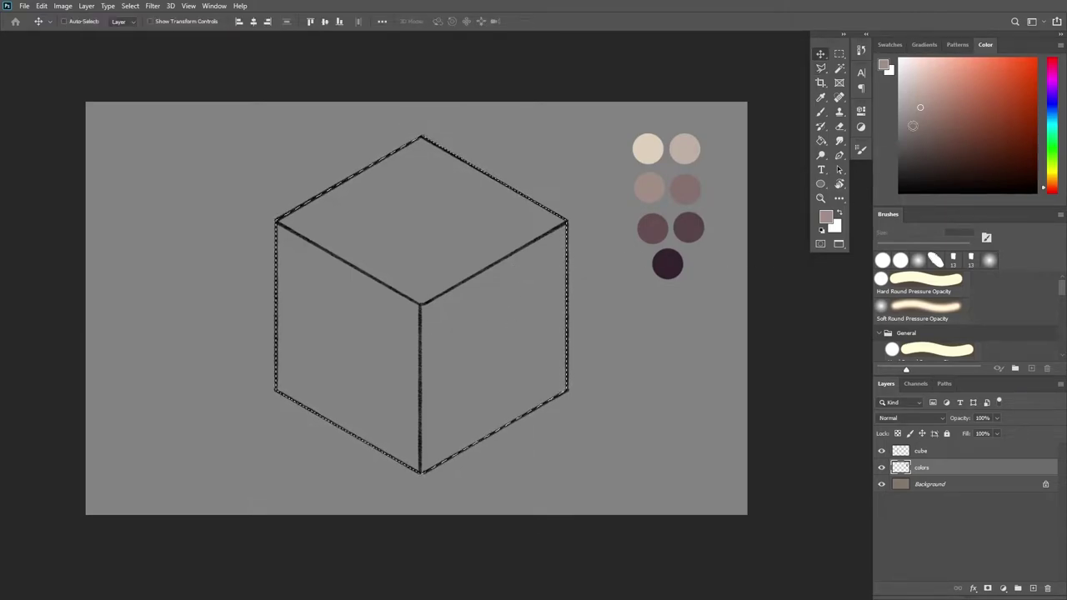
Reset the colours to default black and white and set the Hard Round Pressure Opacity brush to 78 px.
key("x")
key("d")
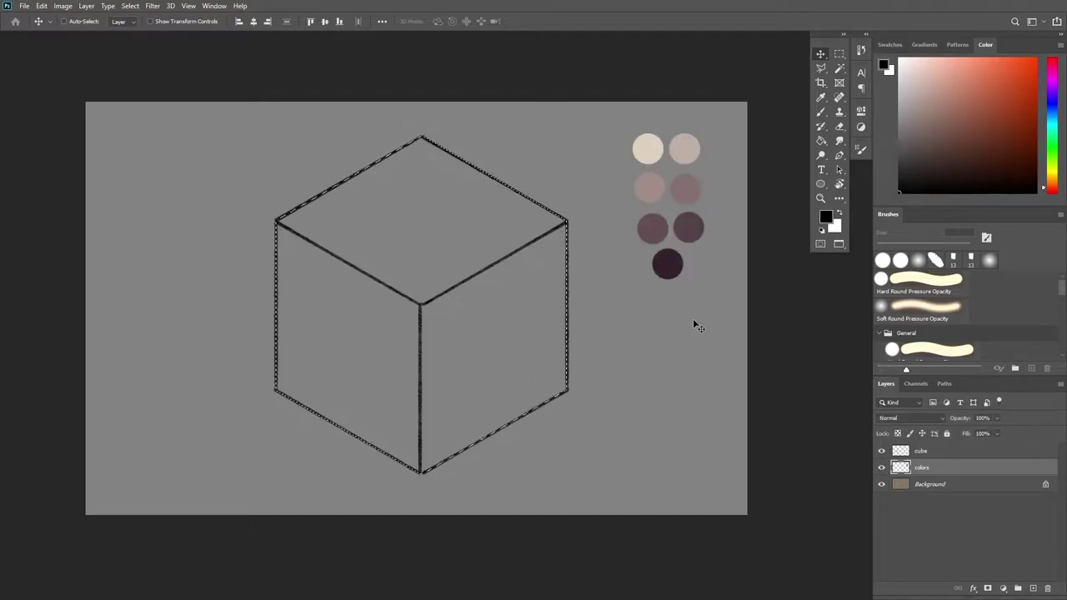
key("b")
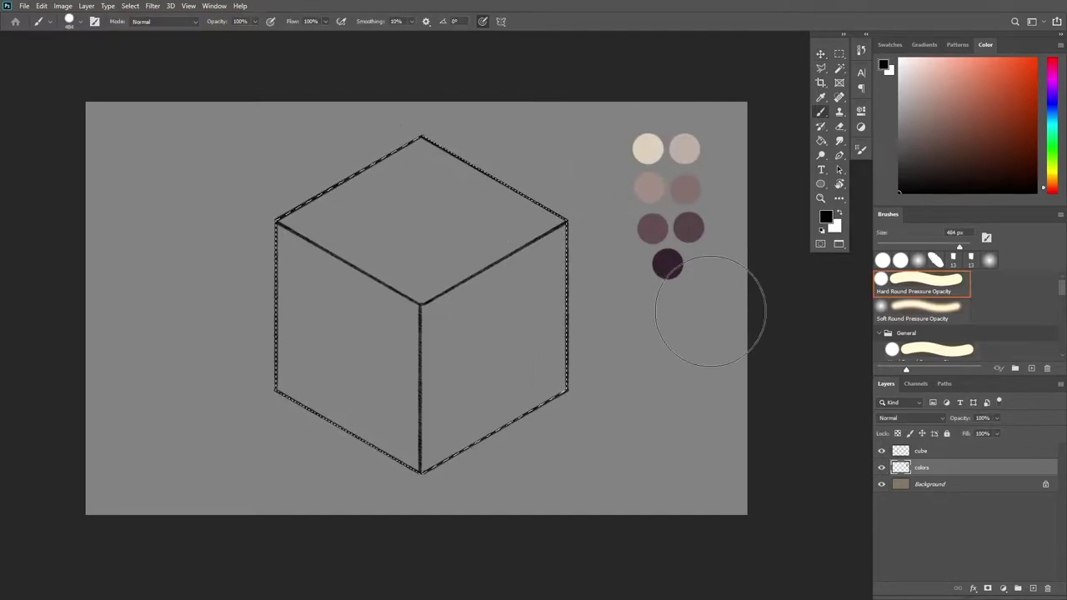
left_click(887, 261)
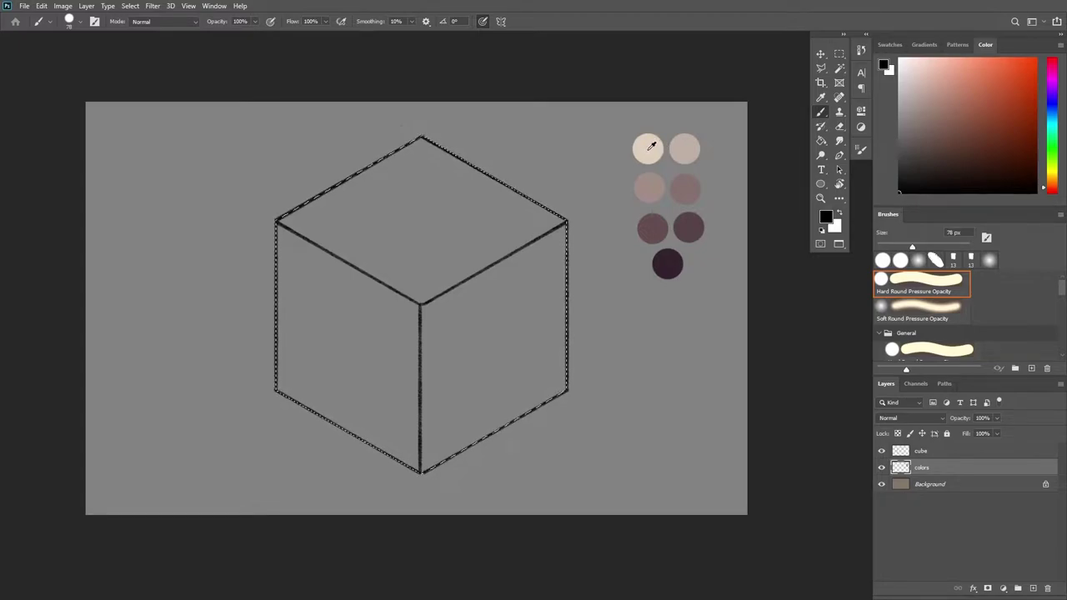
Sample the palette swatches from the lightest cream to the darkest purple to compare their positions in the colour picker.
left_click(650, 146, "alt")
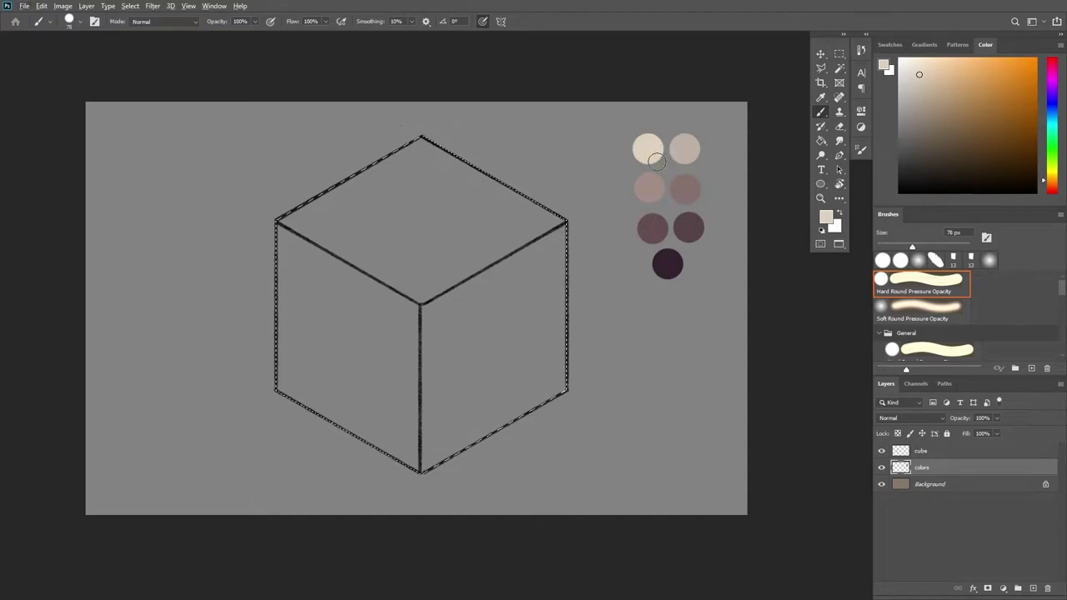
left_click(686, 148, "alt")
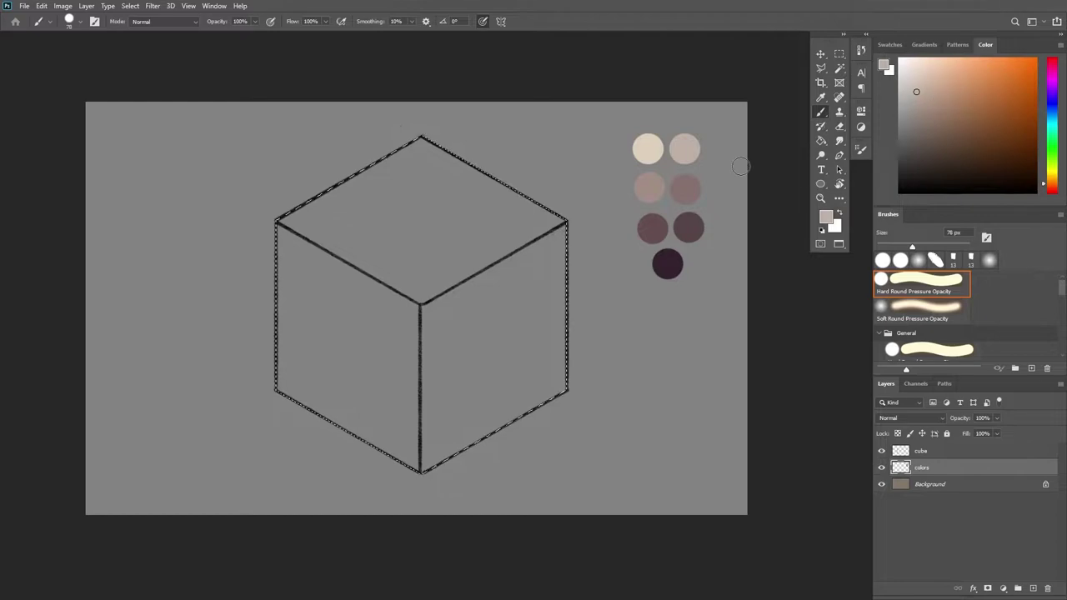
left_click(656, 185, "alt")
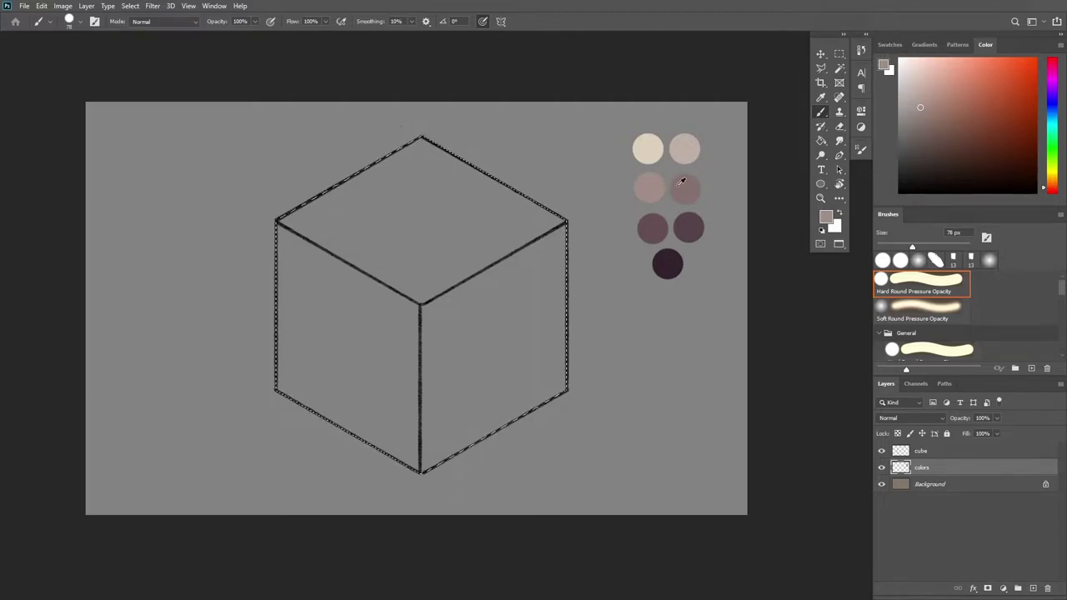
left_click(691, 183, "alt")
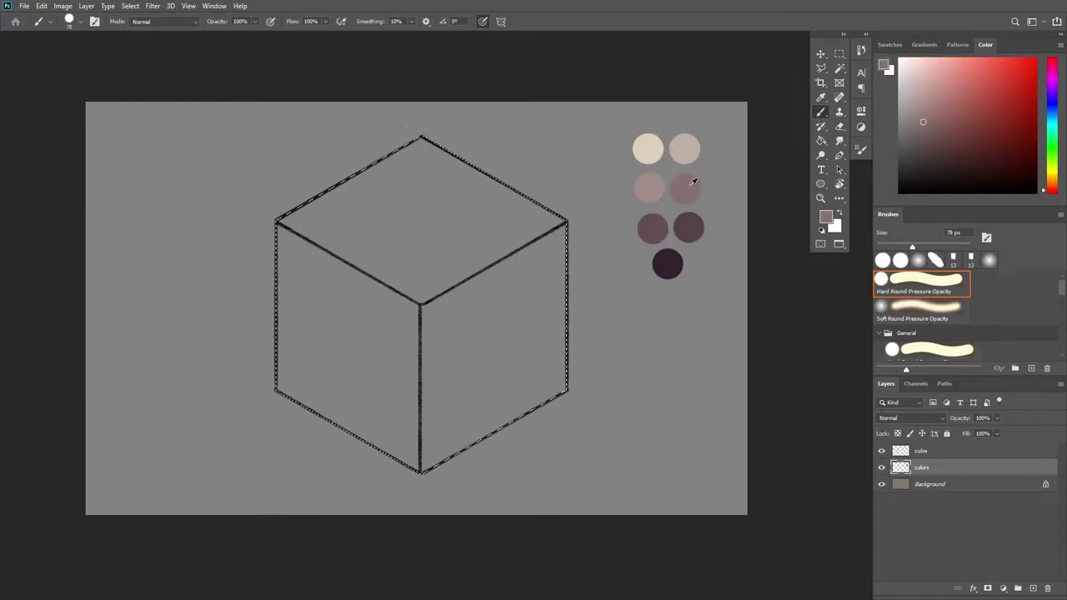
left_click(661, 230, "alt")
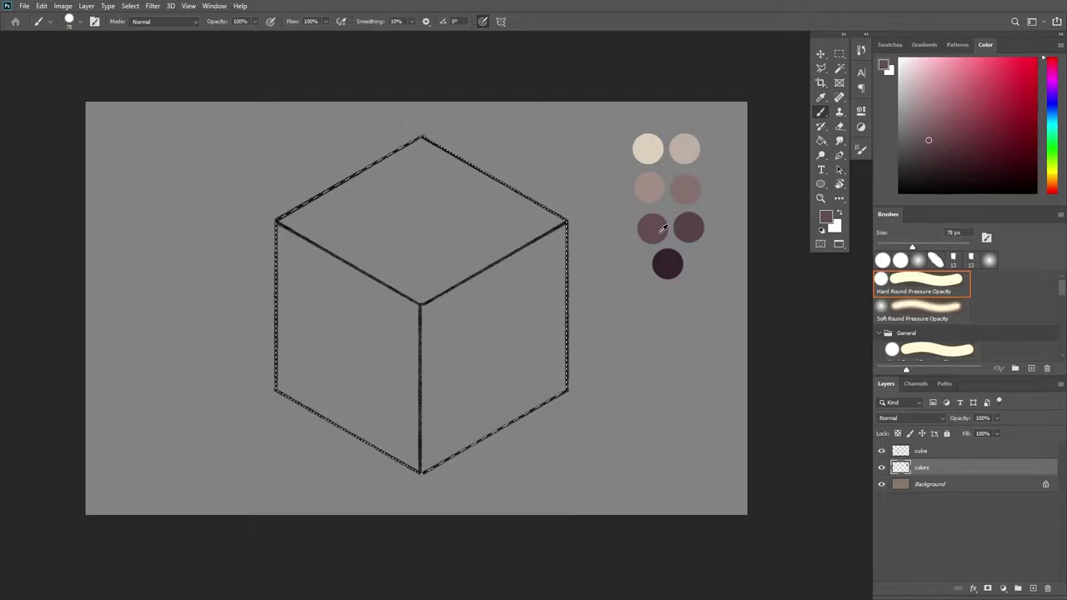
left_click(687, 225, "alt")
left_click(663, 260, "alt")
left_click(665, 230, "alt")
left_click(660, 144, "alt")
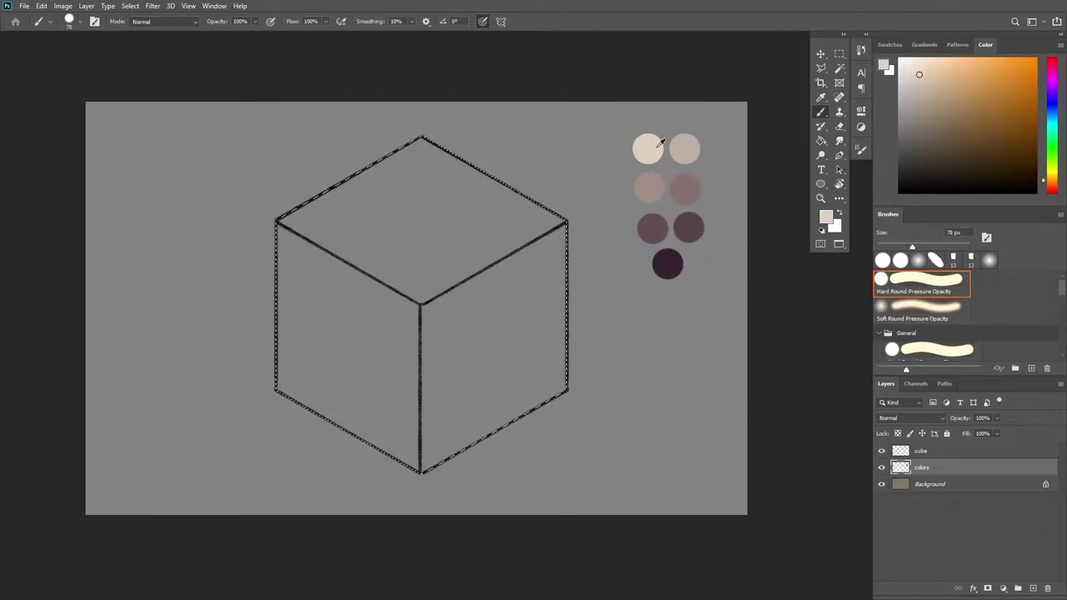
left_click(657, 182, "alt")
left_click(685, 188, "alt")
left_click(659, 221, "alt")
left_click(691, 225, "alt")
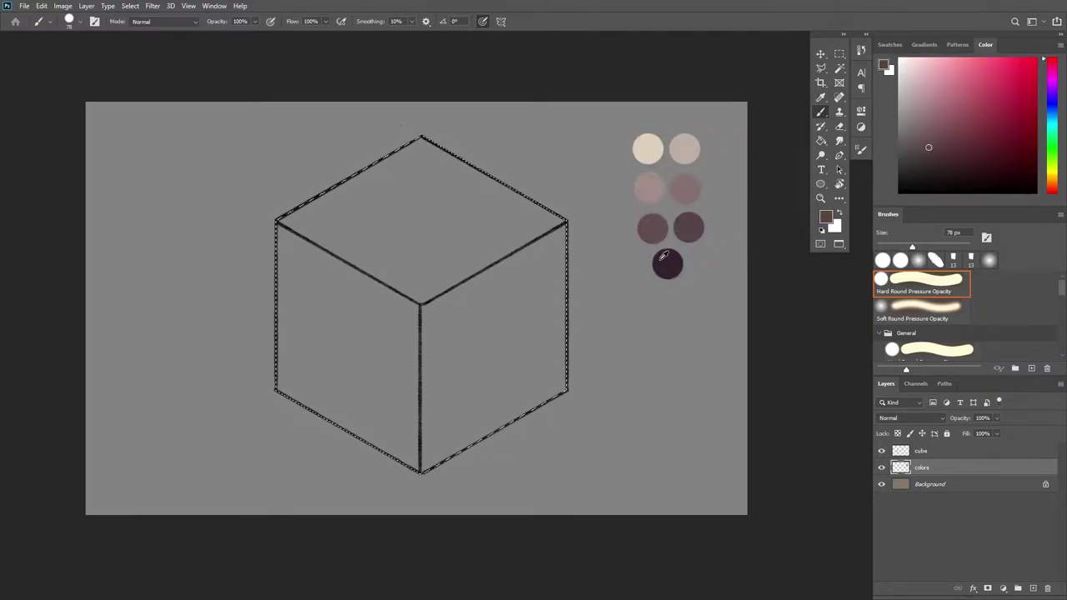
left_click(671, 260, "alt")
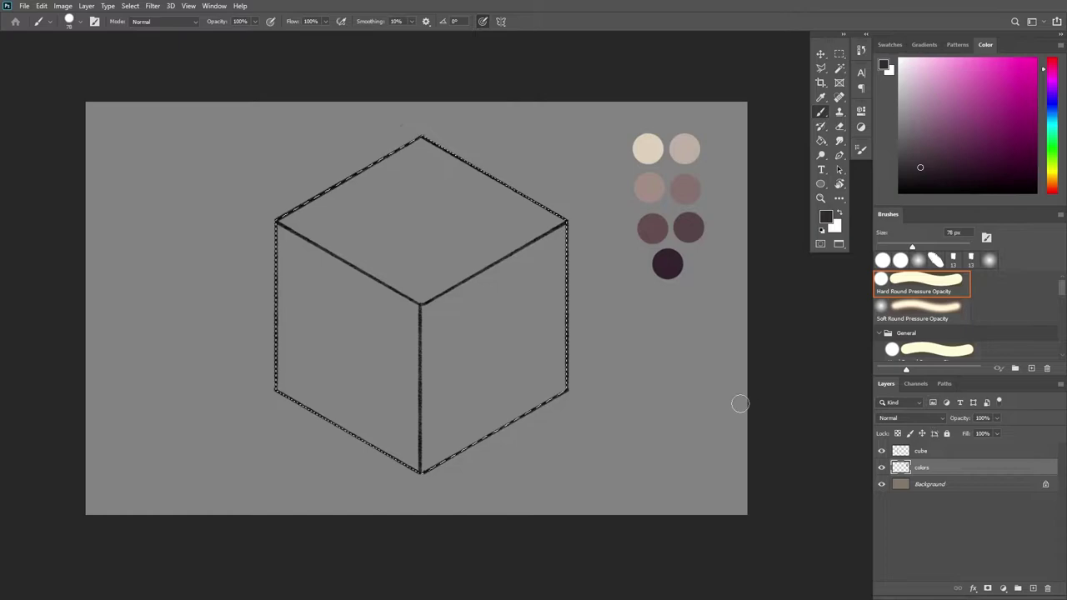
Deselect the cube and paint near-black test strokes beside and below the darkest swatch with a 104 px brush.
key("ctrl+d")
left_click(924, 246)
left_click(918, 174)
mouse_move(697, 265)
left_mouse_down()
mouse_move(647, 341)
mouse_move(598, 341)
mouse_move(646, 336)
mouse_move(675, 382)
left_mouse_up()
left_click_drag(623, 360, 669, 352)
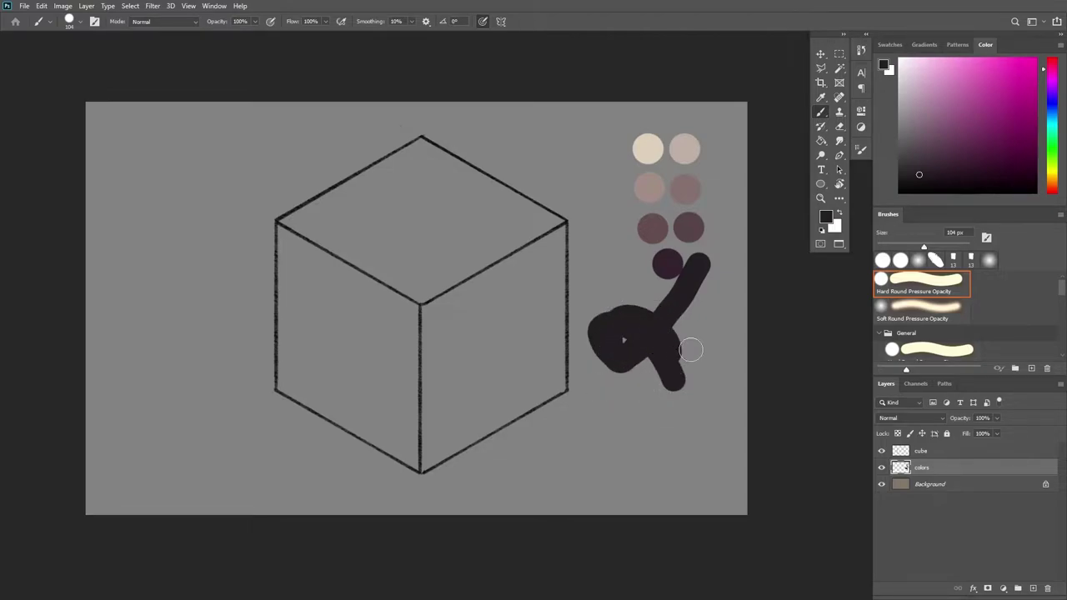
mouse_move(703, 283)
left_mouse_down()
mouse_move(612, 323)
mouse_move(668, 349)
mouse_move(641, 335)
mouse_move(626, 374)
mouse_move(663, 380)
left_mouse_up()
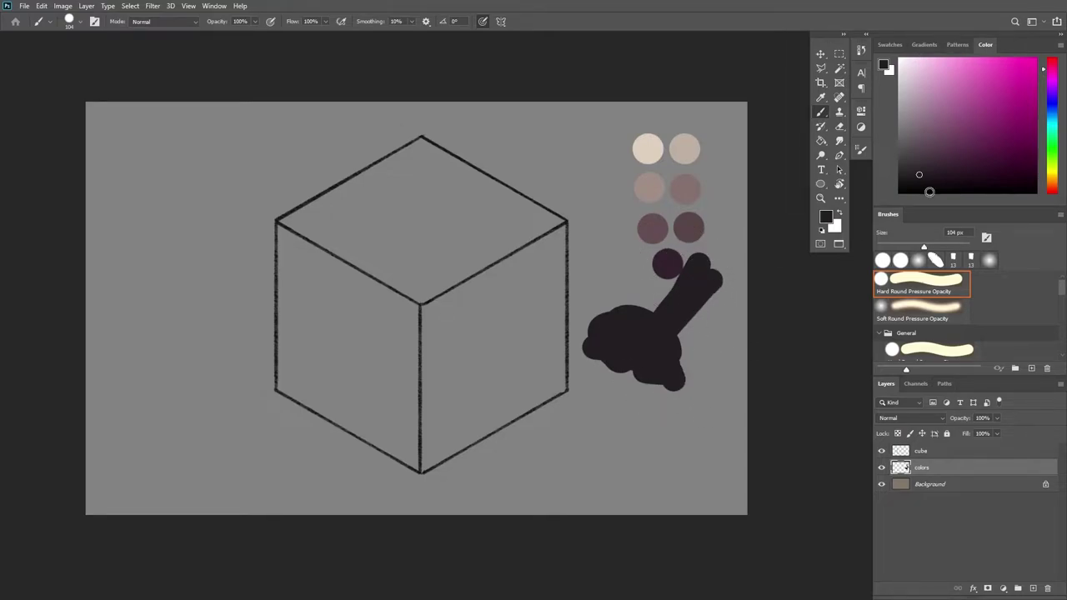
Undo all the near-black test strokes around the palette.
key("ctrl+z")
key("ctrl+z")
key("ctrl+z")
key("ctrl+z")
key("ctrl+z")
key("ctrl+z")
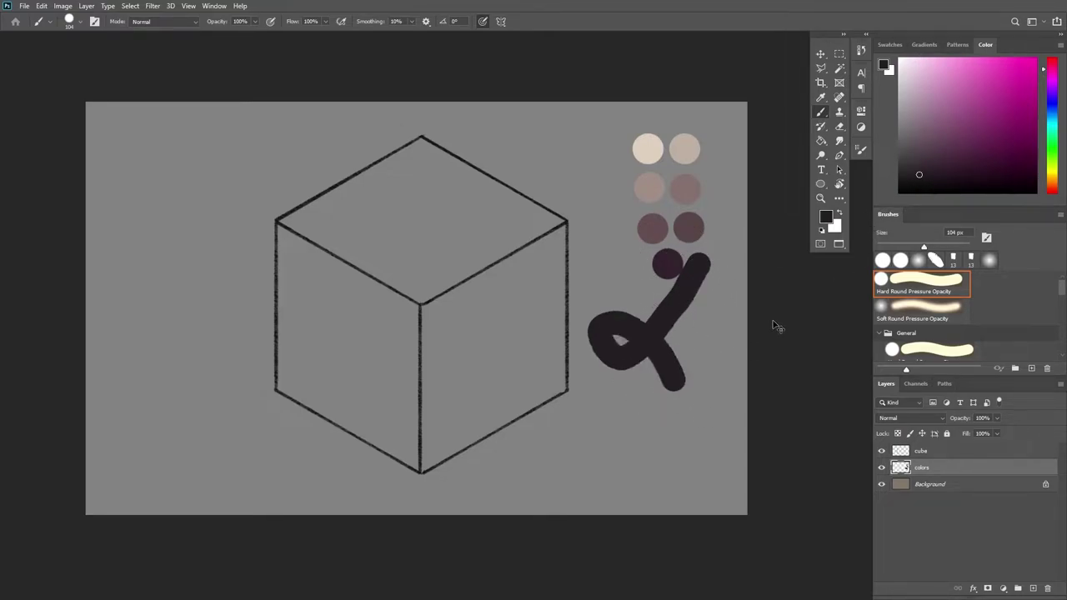
Paint a test squiggle below the palette in a saturated dark purple based on the darkest swatch, and undo it.
left_click(670, 264, "alt")
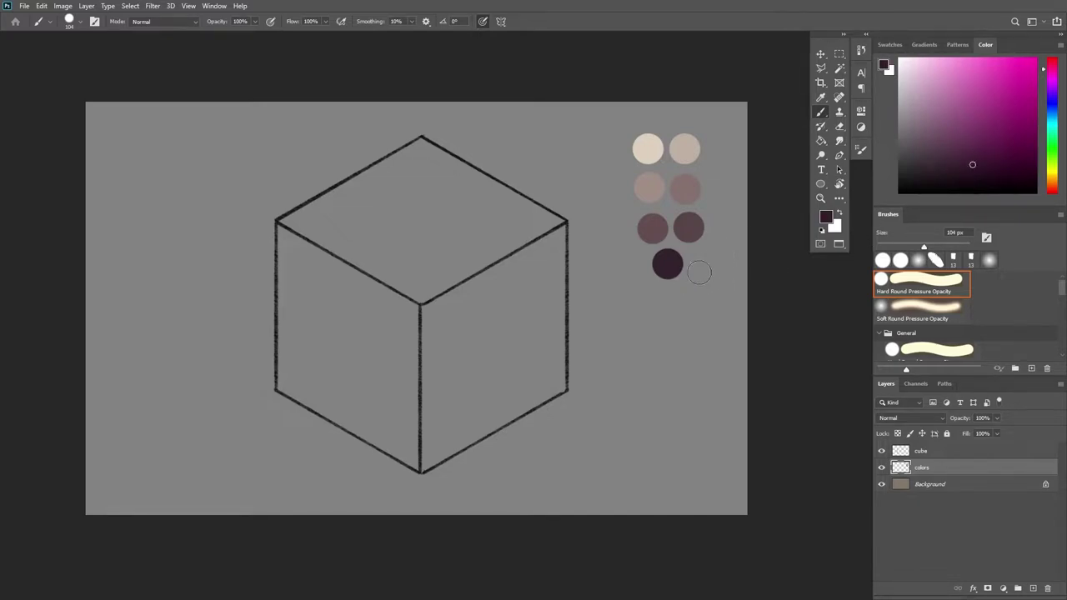
mouse_move(701, 260)
left_mouse_down()
mouse_move(703, 300)
mouse_move(646, 367)
mouse_move(646, 326)
left_mouse_up()
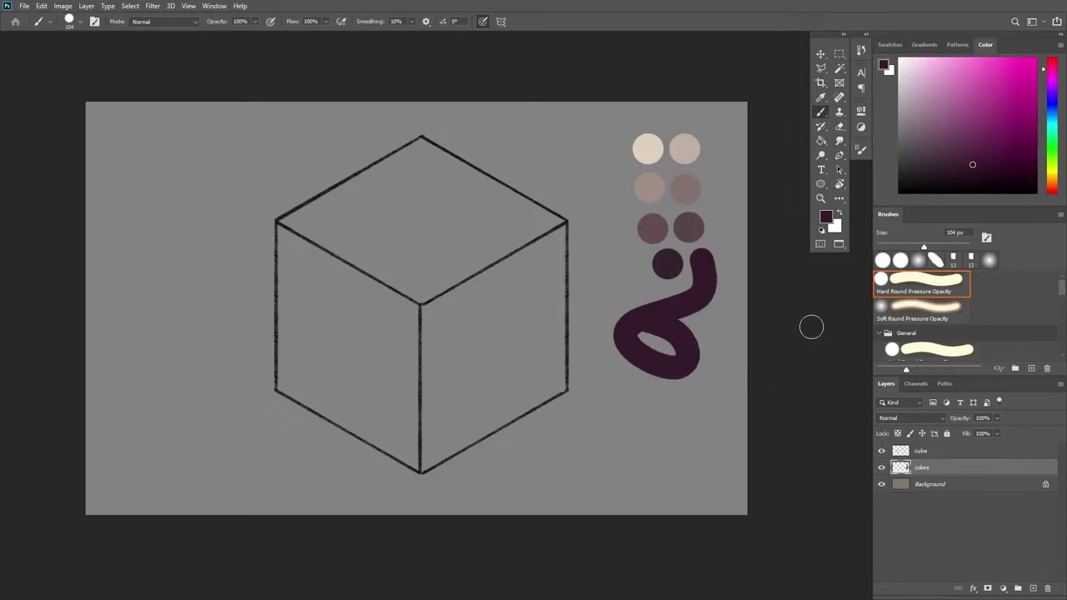
key("ctrl+z")
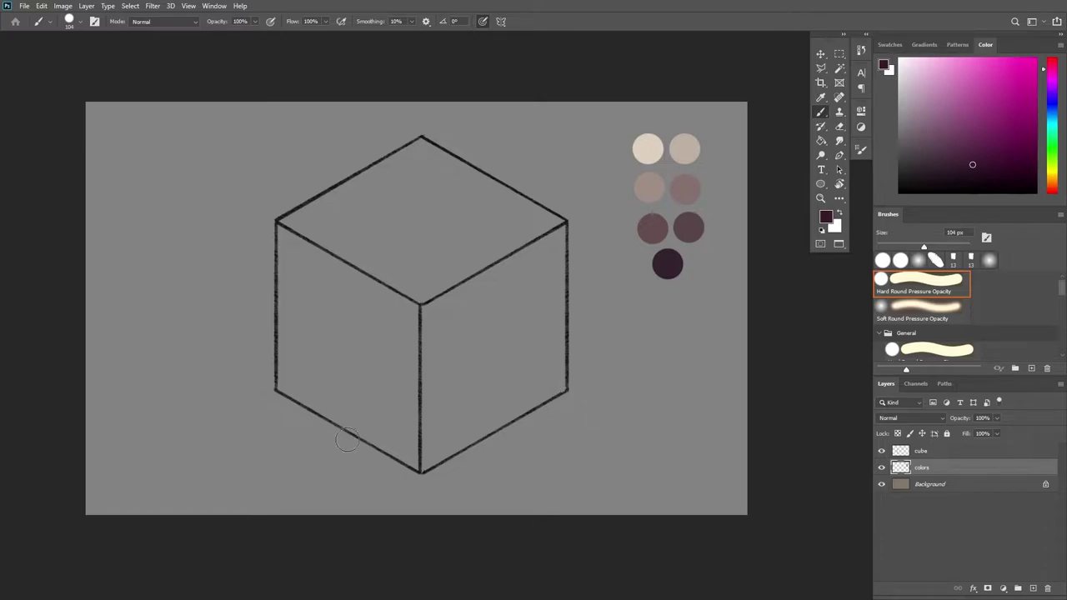
Sample several light, mid and dark palette swatches again to compare their saturation and brightness in the colour picker.
left_click(673, 262, "alt")
left_click(651, 180, "alt")
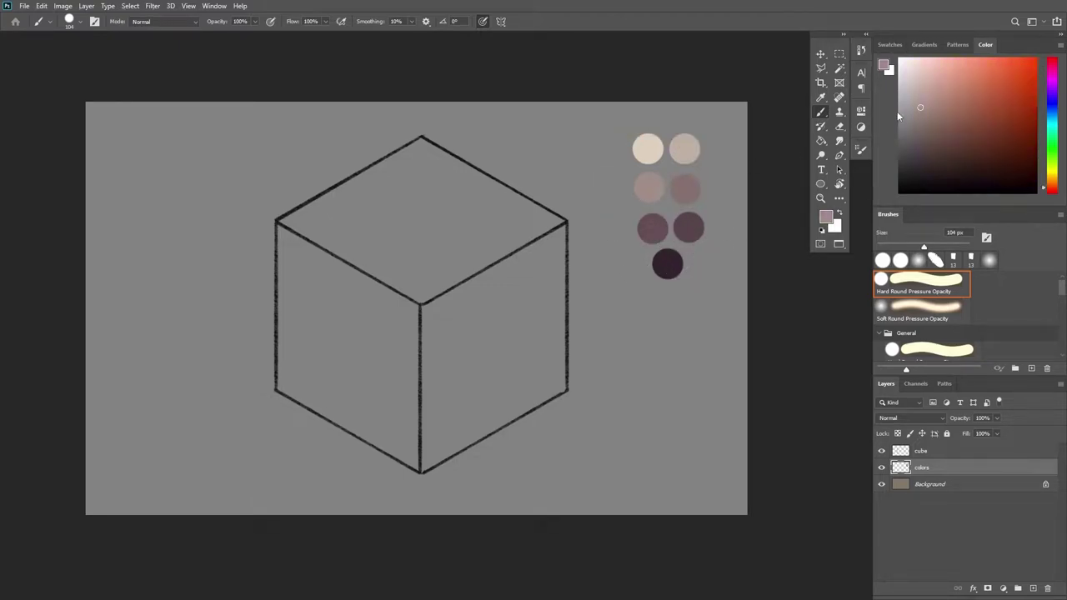
left_click(686, 150, "alt")
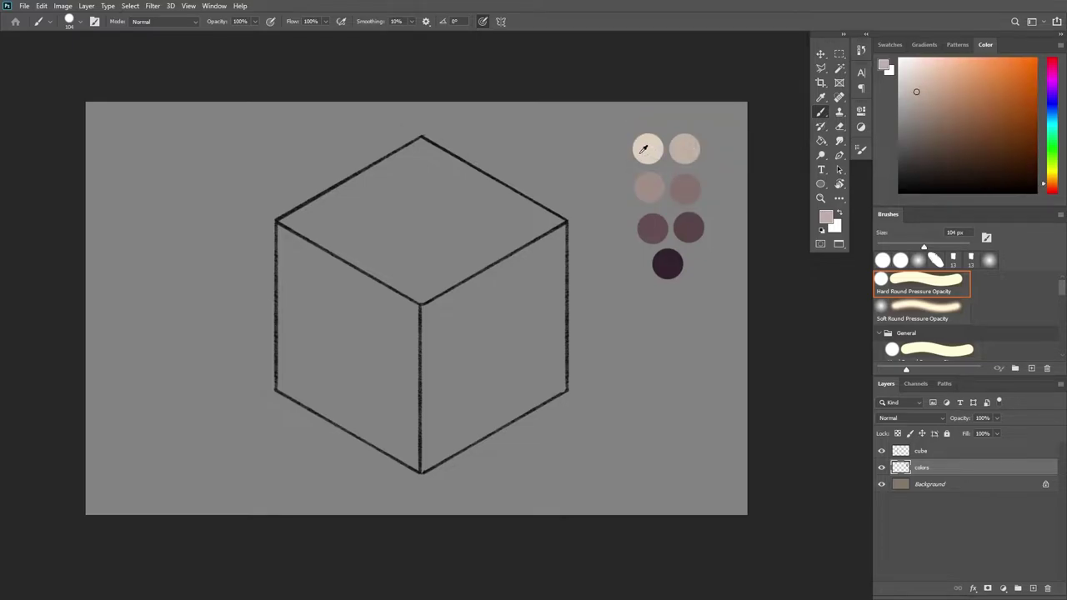
left_click(684, 188, "alt")
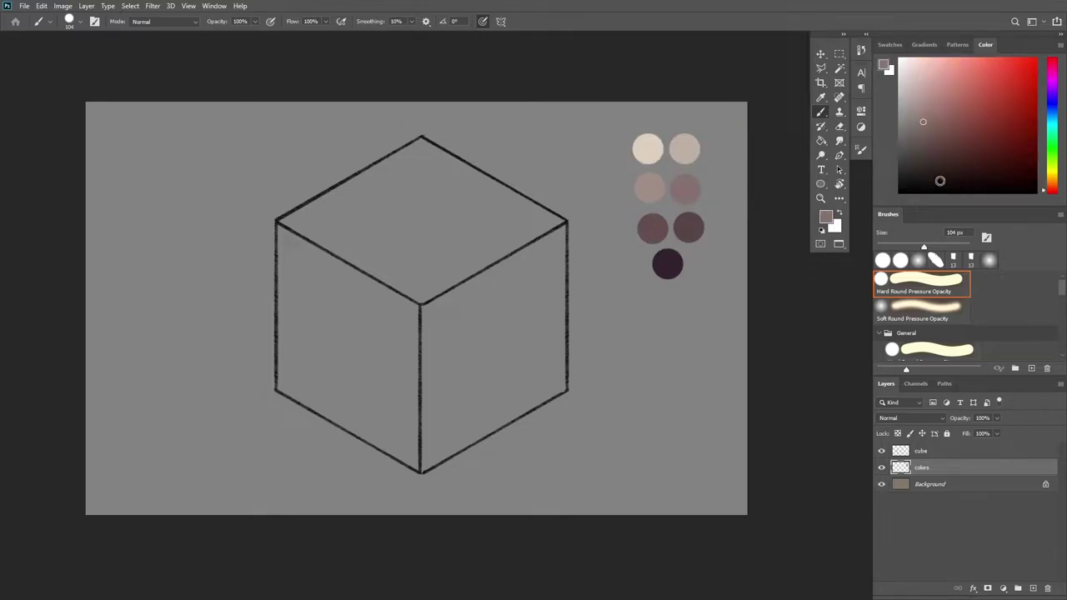
left_click(688, 225, "alt")
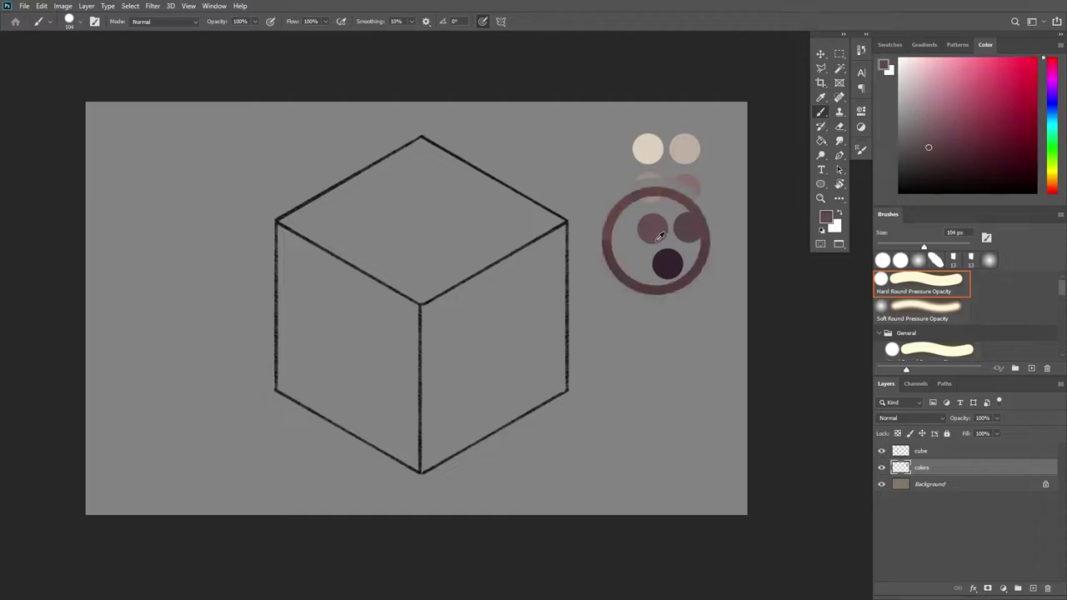
left_click(669, 276, "alt")
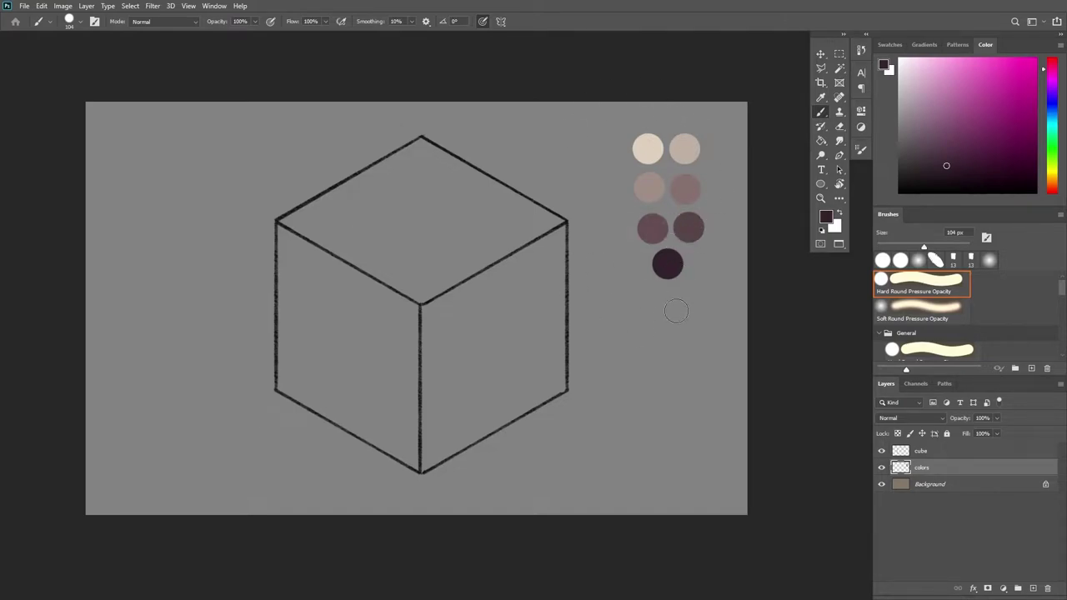
Add a new layer above the colors layer and outline the full cube silhouette with a polygonal selection.
key("ctrl+shift+alt+n")
key("l")
left_click(276, 221)
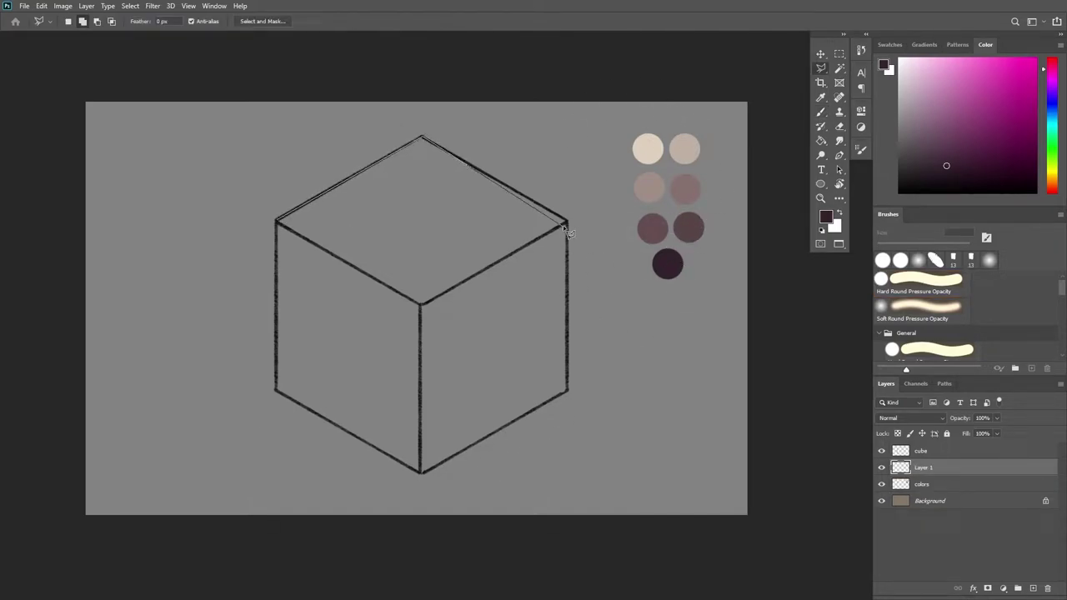
left_click(568, 223)
left_click(567, 390)
left_click(421, 473)
left_click(275, 390)
left_click(276, 222)
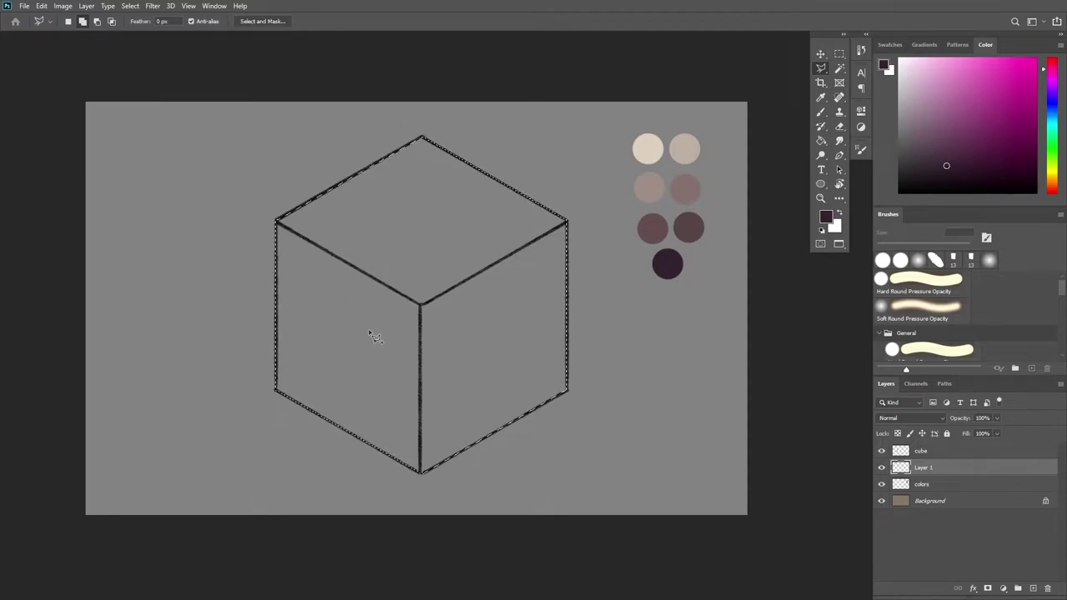
Fill the cube selection with the mid-tone dusty pink sampled from the first swatch in the palette's second row.
key("g")
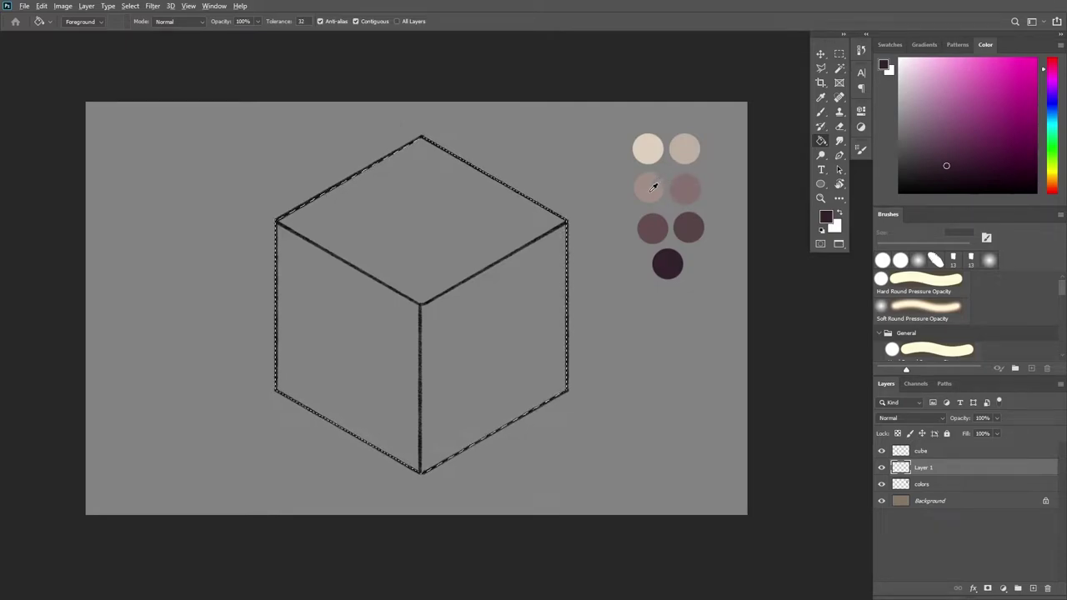
left_click(651, 189, "alt")
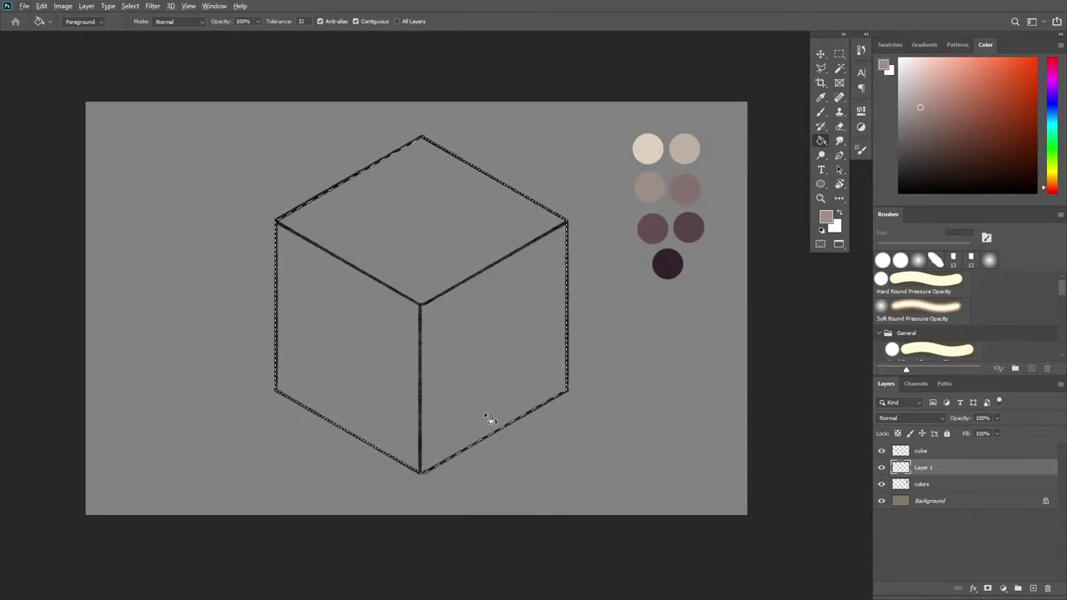
left_click(501, 365)
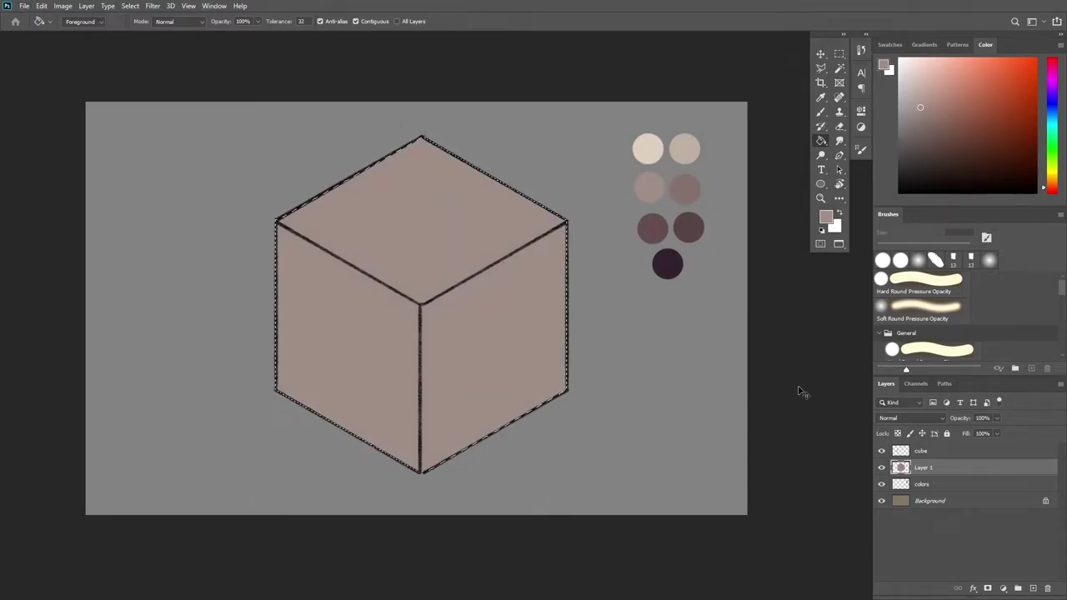
Deselect the cube and lower the opacity of the cube line layer to make the outlines faint.
key("ctrl+d")
key("alt+bracketright")
left_click_drag(967, 421, 965, 421)
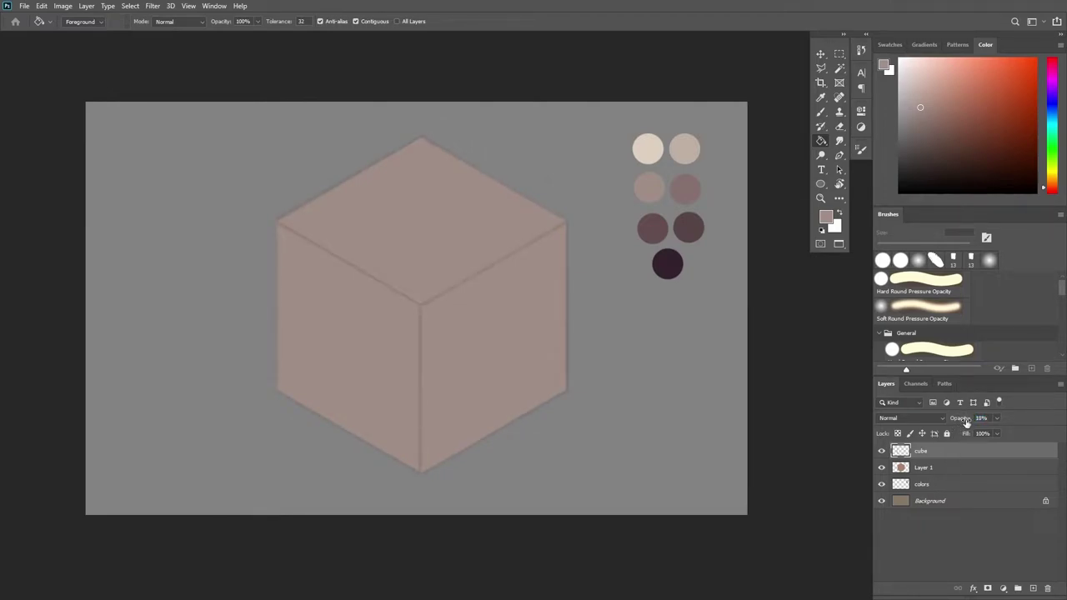
Rename the filled cube layer as "base shape".
left_click(946, 472)
double_click(924, 470)
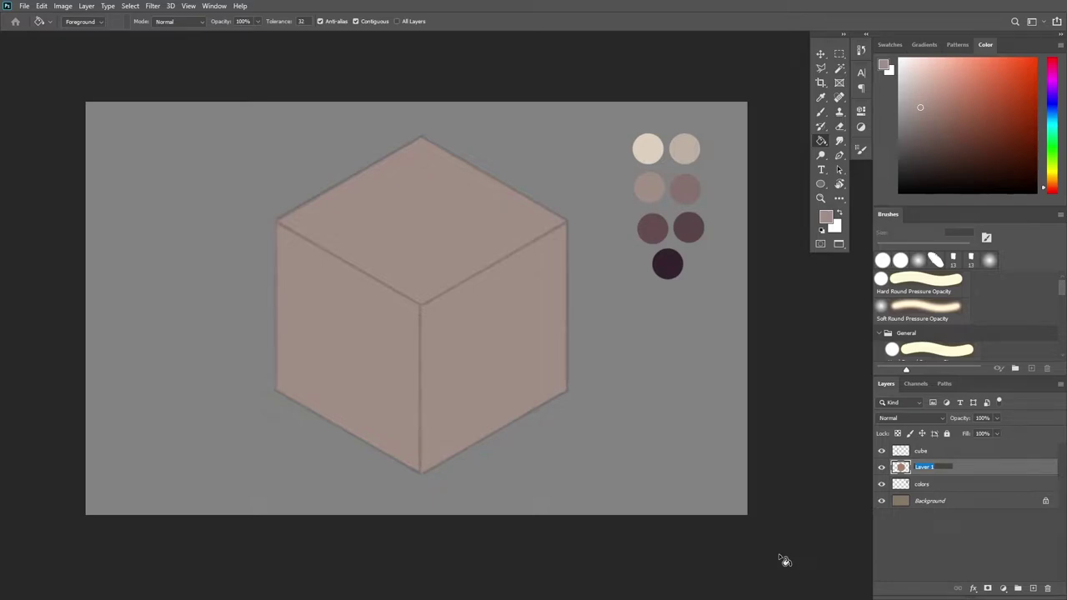
type("base shape")
key("Return")
key("v")
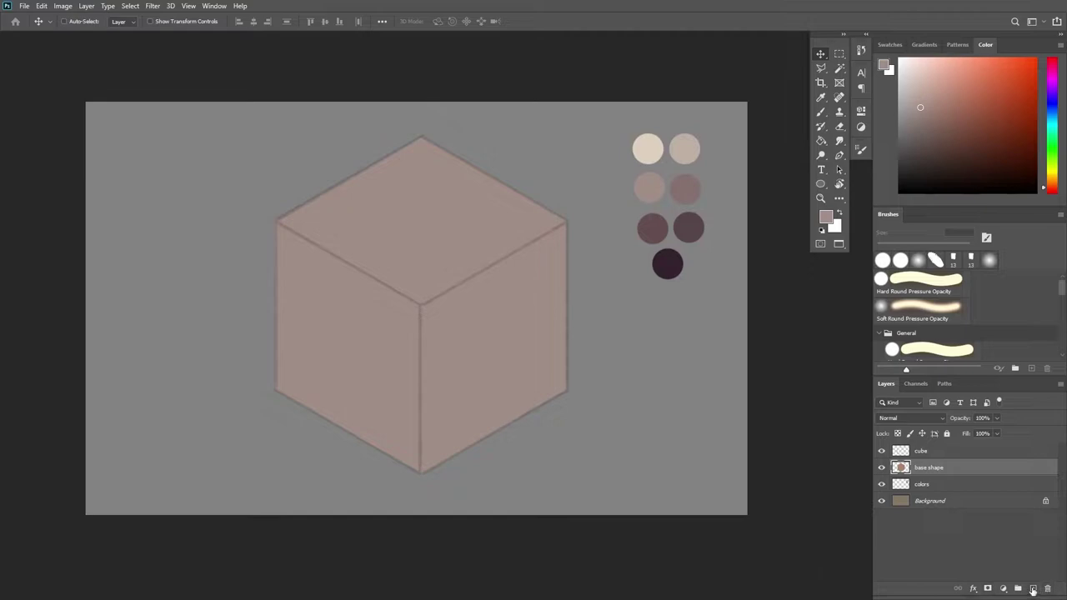
Add a new layer above the base shape layer and clip it to the base shape.
left_click(1033, 590)
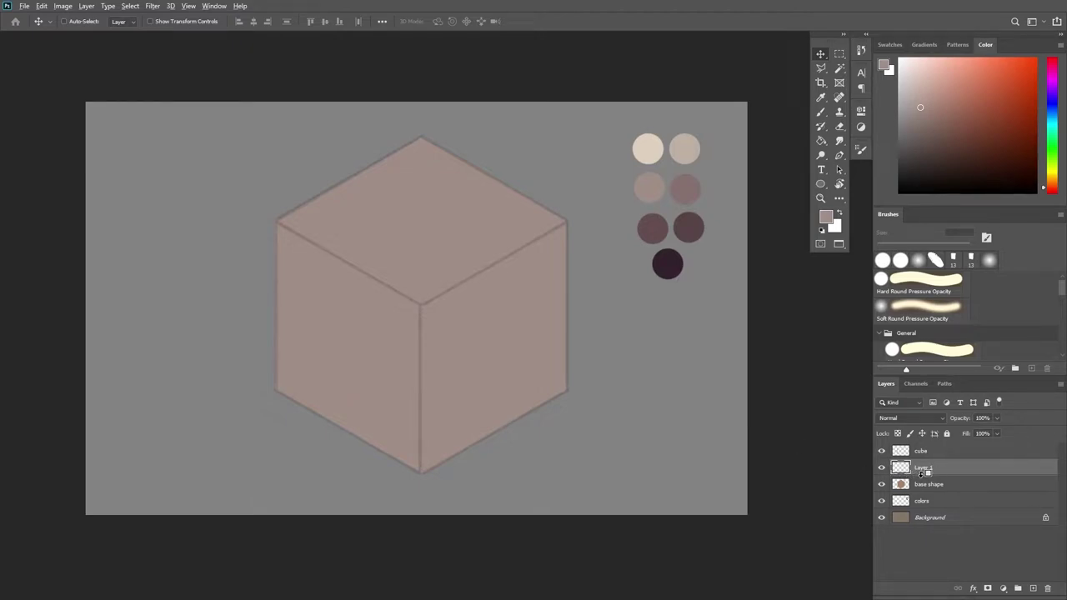
left_click(927, 472, "alt")
Try painting over the cube on the clipped layer with a 377 px brush, using the palette's maroon and cream.
key("b")
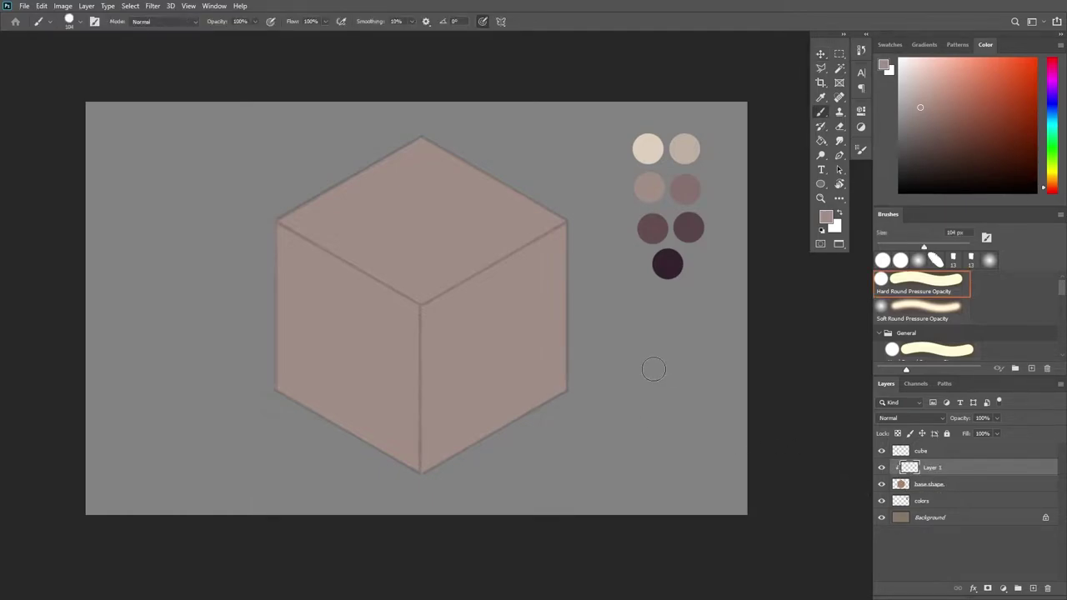
left_click(660, 264, "alt")
left_click(955, 247)
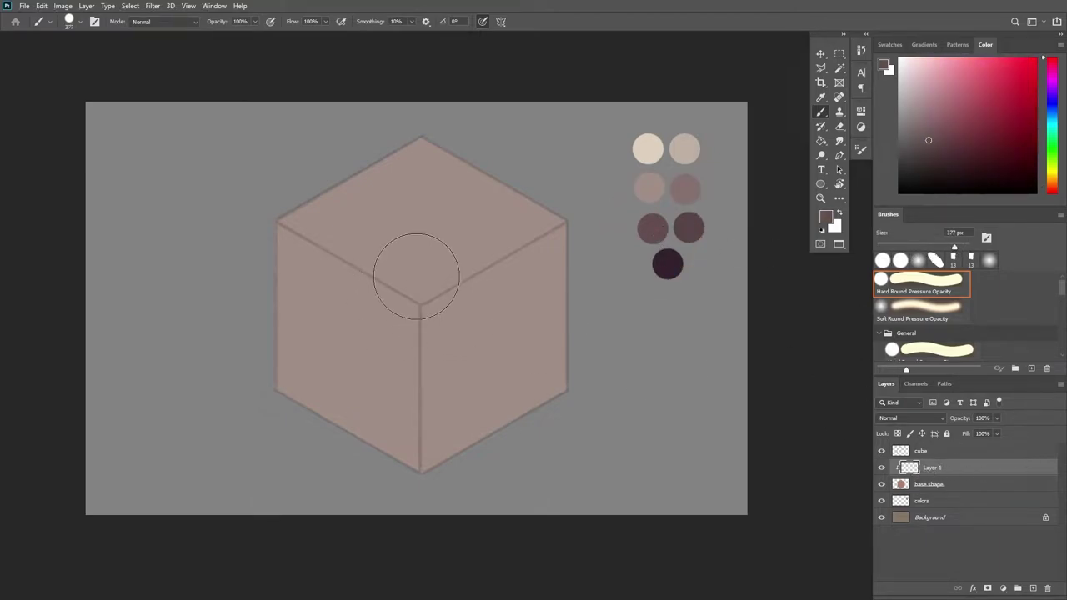
mouse_move(524, 187)
left_mouse_down()
mouse_move(555, 235)
mouse_move(535, 292)
mouse_move(428, 297)
mouse_move(348, 375)
mouse_move(542, 340)
mouse_move(506, 462)
mouse_move(287, 360)
mouse_move(520, 331)
mouse_move(474, 201)
mouse_move(187, 263)
mouse_move(552, 250)
mouse_move(443, 265)
mouse_move(285, 378)
mouse_move(420, 416)
mouse_move(227, 255)
mouse_move(670, 274)
mouse_move(386, 237)
mouse_move(339, 146)
mouse_move(611, 172)
mouse_move(381, 463)
mouse_move(411, 397)
mouse_move(652, 405)
left_mouse_up()
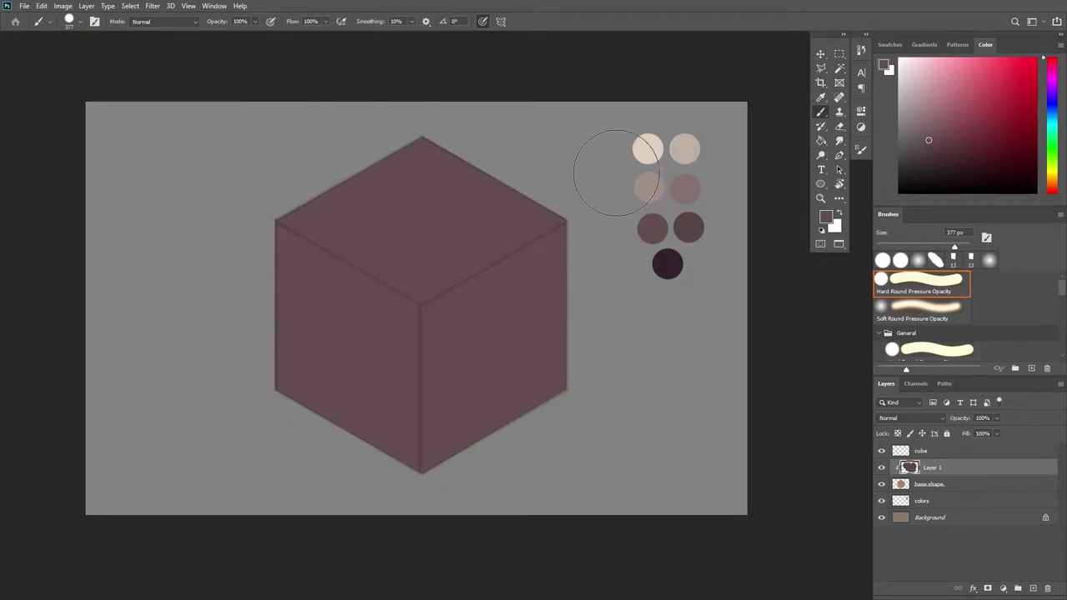
left_click(647, 149, "alt")
mouse_move(443, 215)
left_mouse_down()
mouse_move(376, 352)
mouse_move(454, 371)
left_mouse_up()
mouse_move(575, 269)
left_mouse_down()
mouse_move(646, 384)
mouse_move(689, 305)
mouse_move(723, 118)
mouse_move(228, 124)
mouse_move(179, 310)
mouse_move(669, 384)
mouse_move(459, 426)
left_mouse_up()
left_click_drag(460, 427, 476, 250)
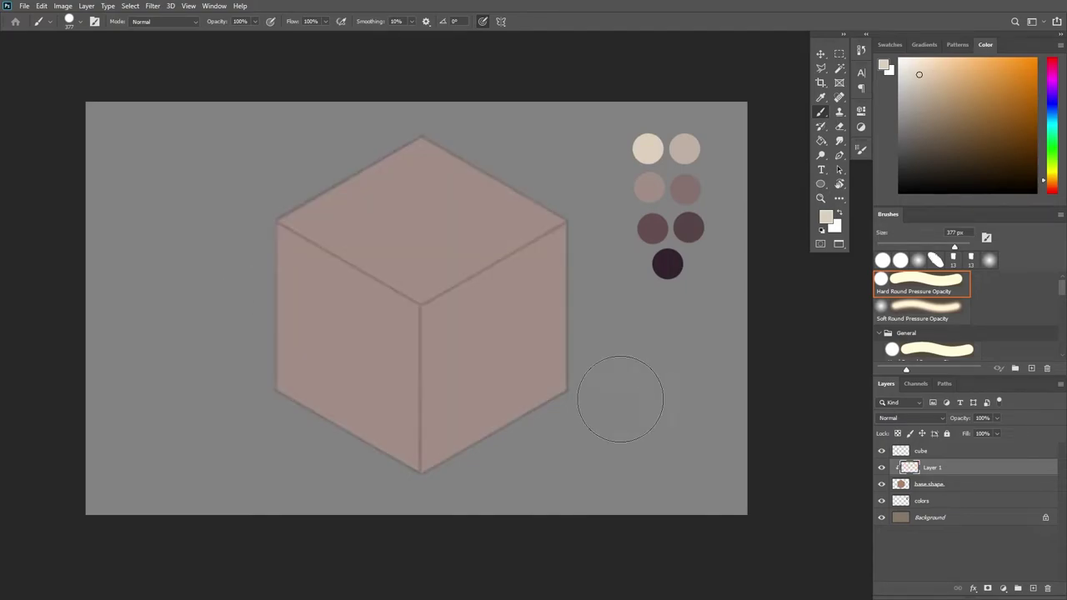
Try painting cream strokes across the cube's upper edge on another new, unclipped layer, and undo them.
key("l")
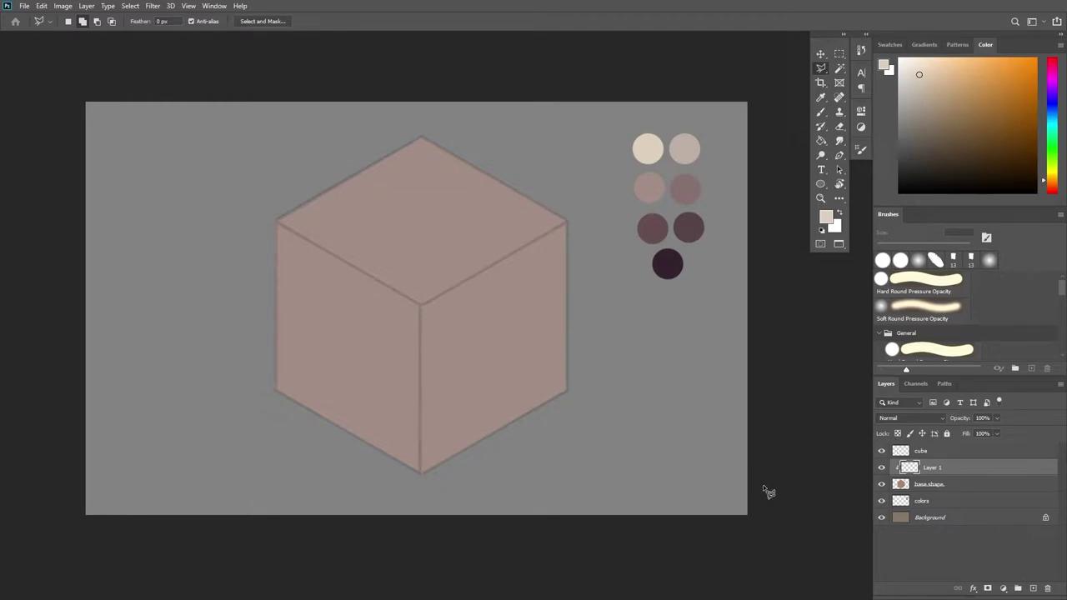
left_click(1033, 588)
key("b")
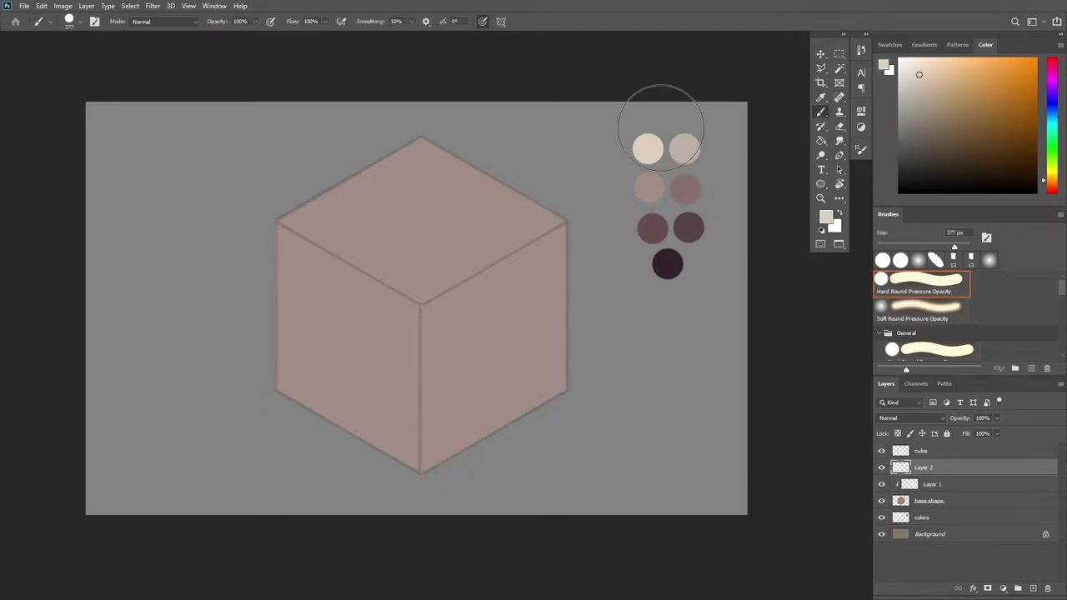
left_click(313, 117)
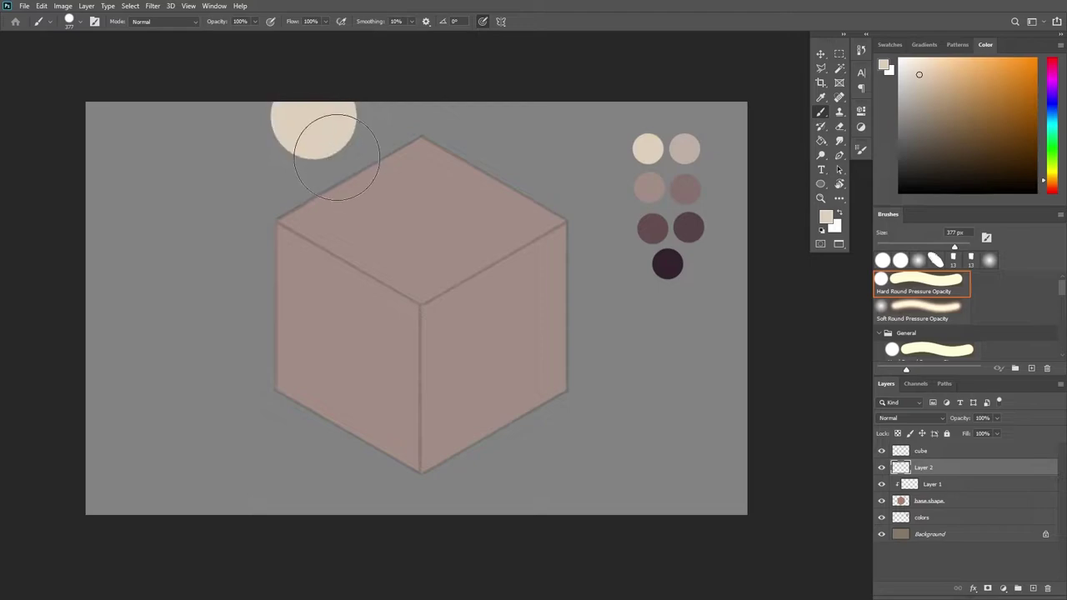
left_click_drag(306, 115, 304, 157)
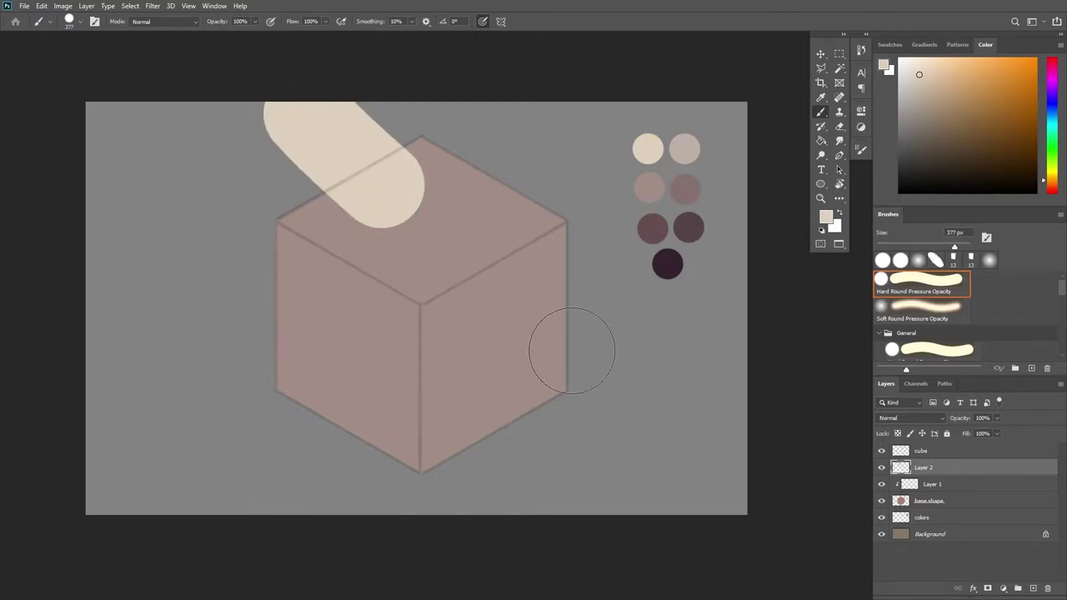
key("ctrl+z")
key("ctrl+z")
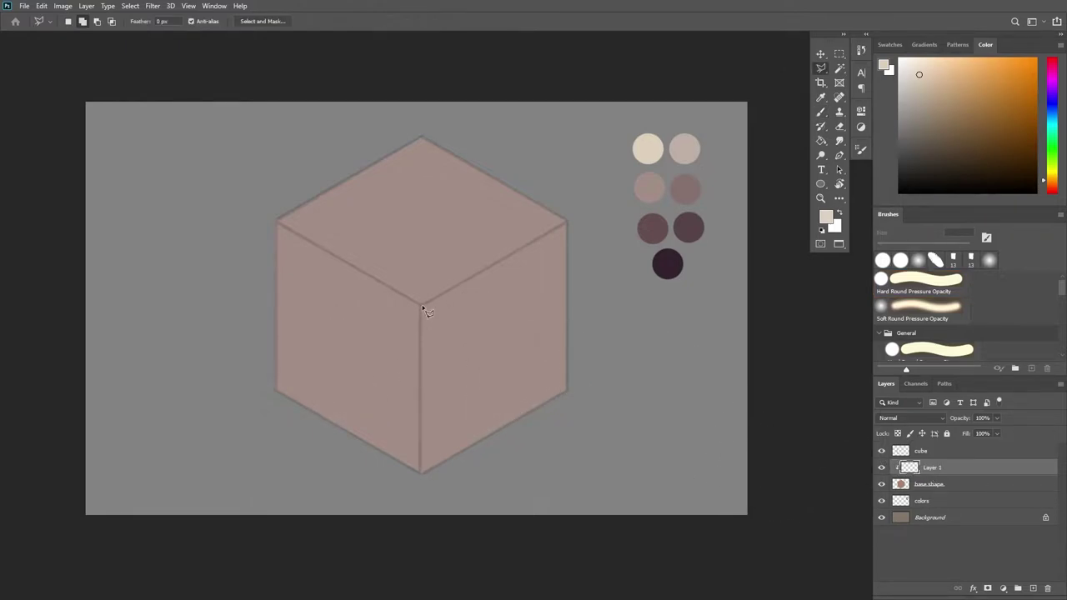
Outline the cube's right face with a polygonal selection on the clipped layer, overshooting the outer edges.
left_click(421, 305)
left_click(585, 212)
left_click(599, 462)
left_click(422, 488)
left_click(422, 486)
left_click(422, 304)
Fill the right-face selection with the maroon sampled from the first swatch in the palette's third row, and deselect.
key("g")
left_click(651, 240, "alt")
key("alt+BackSpace")
key("ctrl+d")
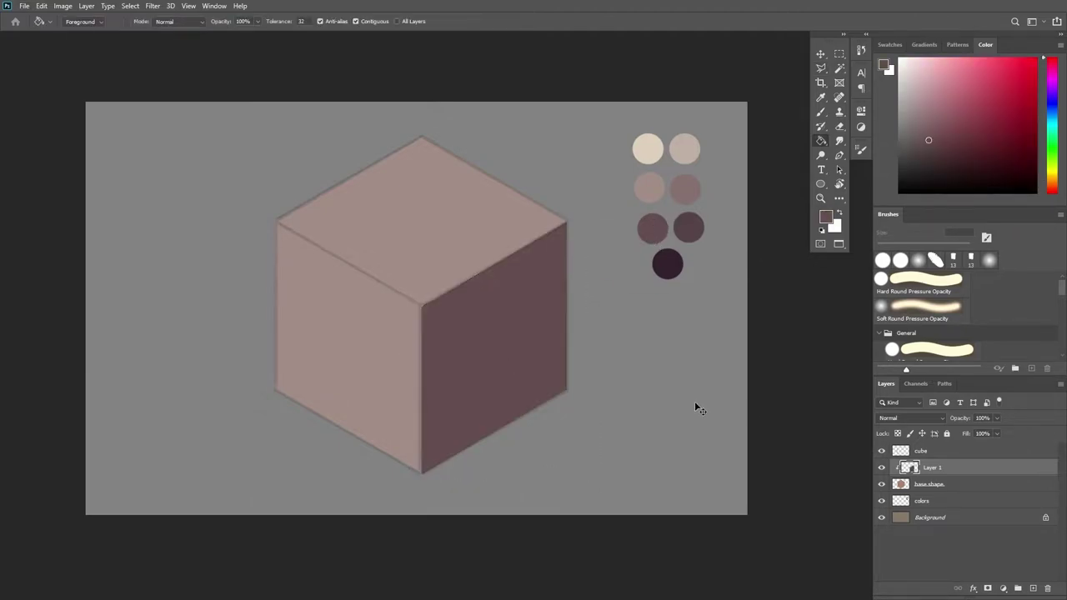
Outline the cube's left face with a polygonal selection that overshoots the outer edges.
key("l")
left_click(421, 303)
left_click(255, 210)
left_click(225, 406)
left_click(344, 495)
left_click(422, 486)
left_click(421, 304)
Fill the left-face selection with the mauve from the palette's second row, deselect, and hide the cube line layer.
key("g")
left_click(338, 393)
key("ctrl+d")
left_click(881, 452)
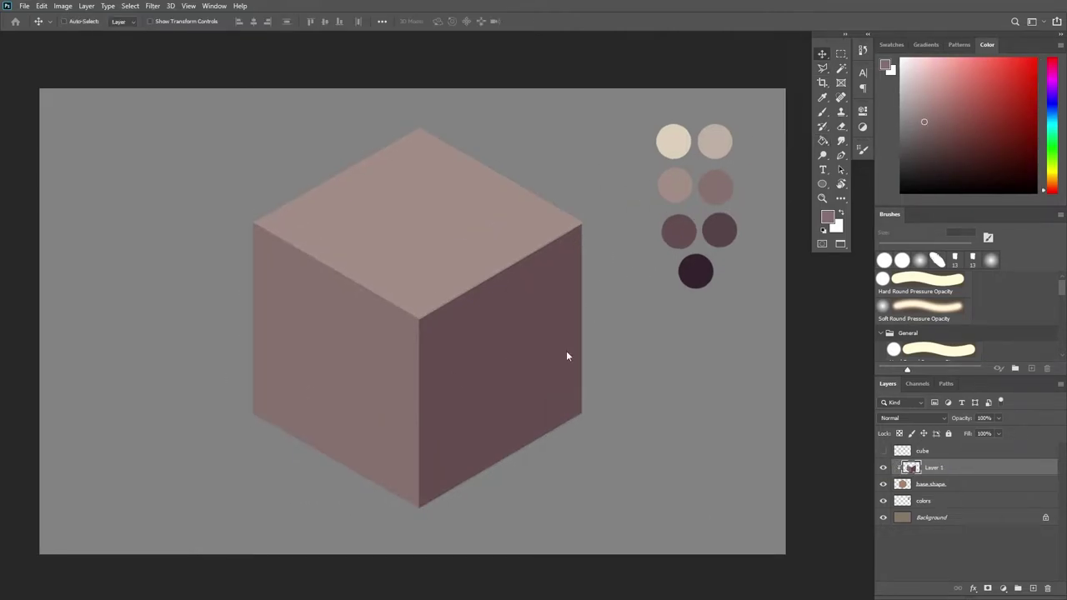
Add a layer mask to the base shape layer and make the mask active for painting.
left_click(955, 485)
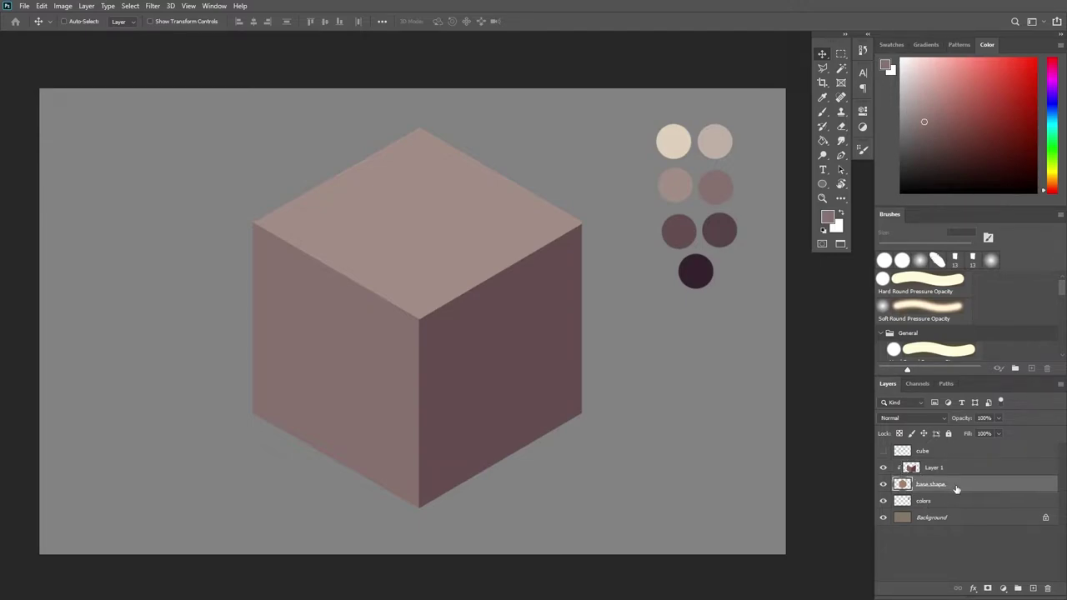
left_click(988, 588)
left_click(903, 485)
left_click(928, 485)
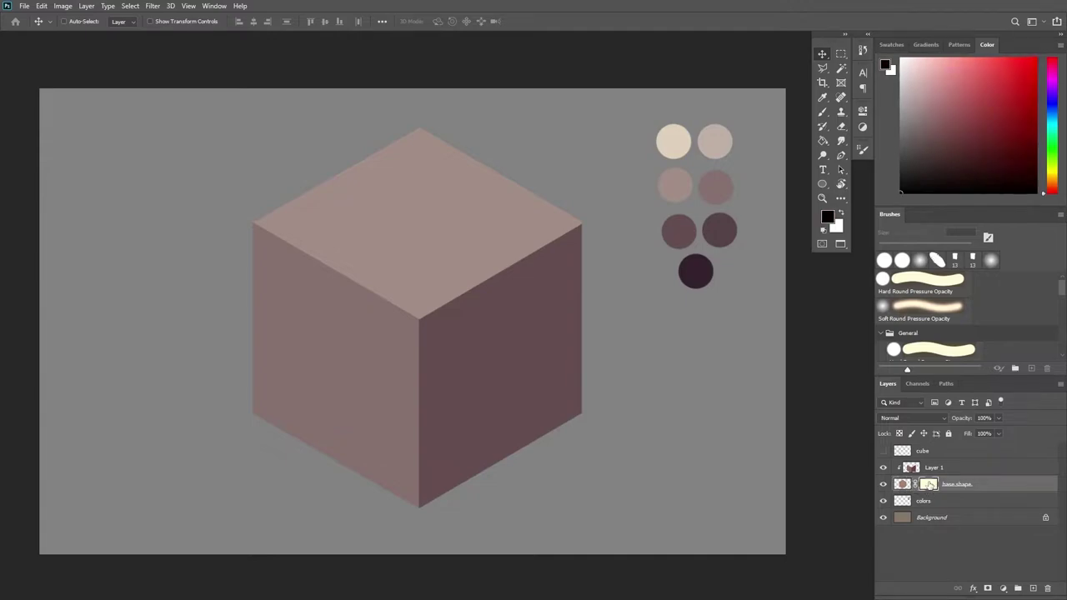
left_click(901, 486)
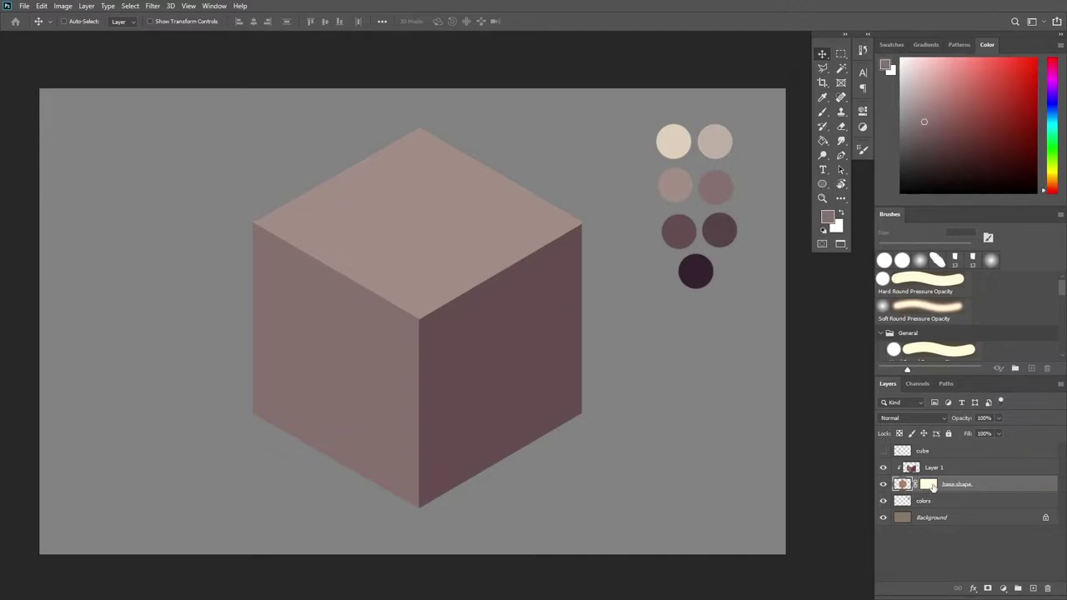
left_click(928, 485)
Scribble black with a 24 px brush on the base shape mask over the lower outer part of the right face.
key("b")
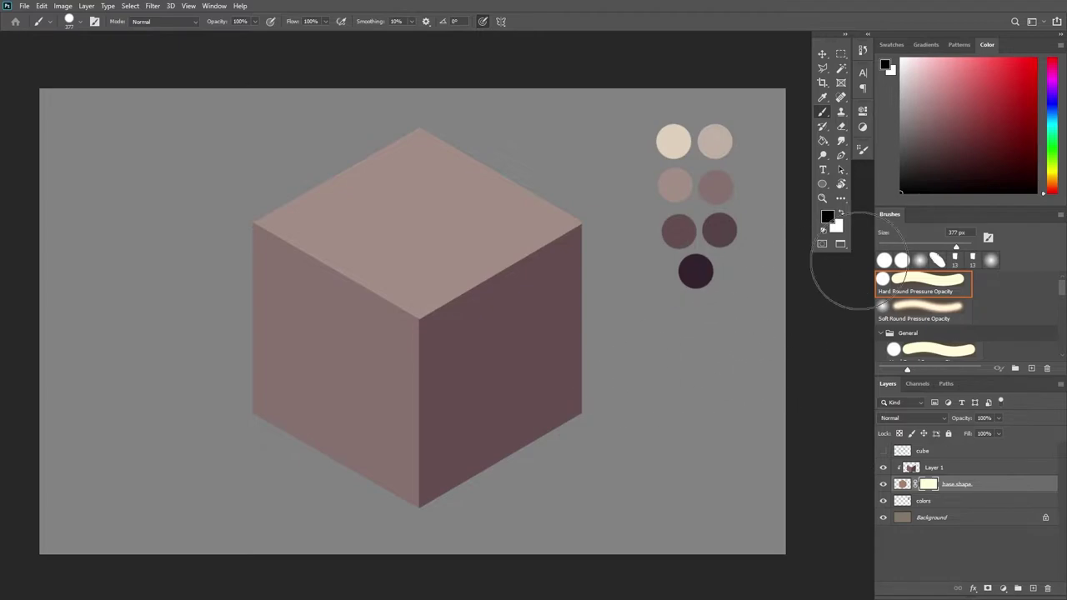
left_click(889, 247)
left_click_drag(521, 417, 572, 342)
left_click_drag(534, 438, 572, 371)
left_click_drag(560, 425, 578, 398)
left_click_drag(460, 449, 576, 283)
left_click_drag(513, 450, 581, 363)
left_click_drag(553, 428, 580, 398)
key("bracketright")
key("bracketright")
key("bracketright")
key("bracketright")
key("bracketright")
key("bracketright")
key("bracketright")
mouse_move(561, 353)
left_mouse_down()
mouse_move(501, 412)
mouse_move(563, 383)
mouse_move(550, 452)
left_mouse_up()
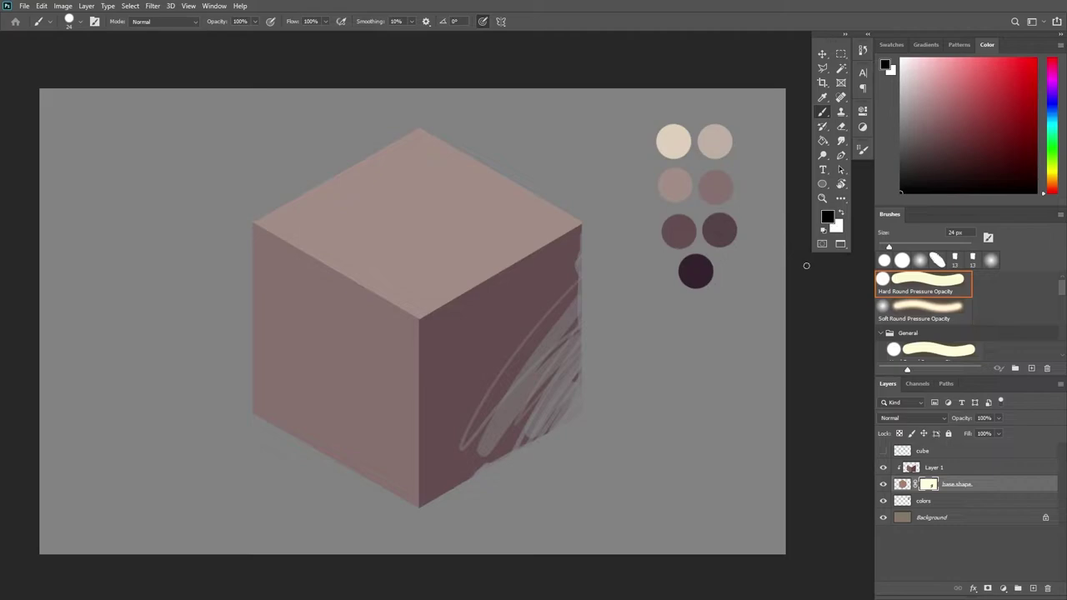
Paint white on the base shape mask with a larger brush to restore the erased part of the right face.
key("x")
left_click(939, 248)
mouse_move(519, 388)
left_mouse_down()
mouse_move(536, 316)
mouse_move(534, 398)
mouse_move(547, 321)
mouse_move(554, 407)
mouse_move(541, 428)
mouse_move(565, 288)
mouse_move(496, 445)
mouse_move(515, 471)
mouse_move(554, 458)
mouse_move(581, 273)
mouse_move(567, 389)
mouse_move(535, 457)
mouse_move(589, 274)
mouse_move(509, 493)
mouse_move(506, 433)
mouse_move(538, 316)
mouse_move(462, 495)
mouse_move(515, 328)
mouse_move(460, 463)
mouse_move(518, 437)
mouse_move(584, 470)
left_mouse_up()
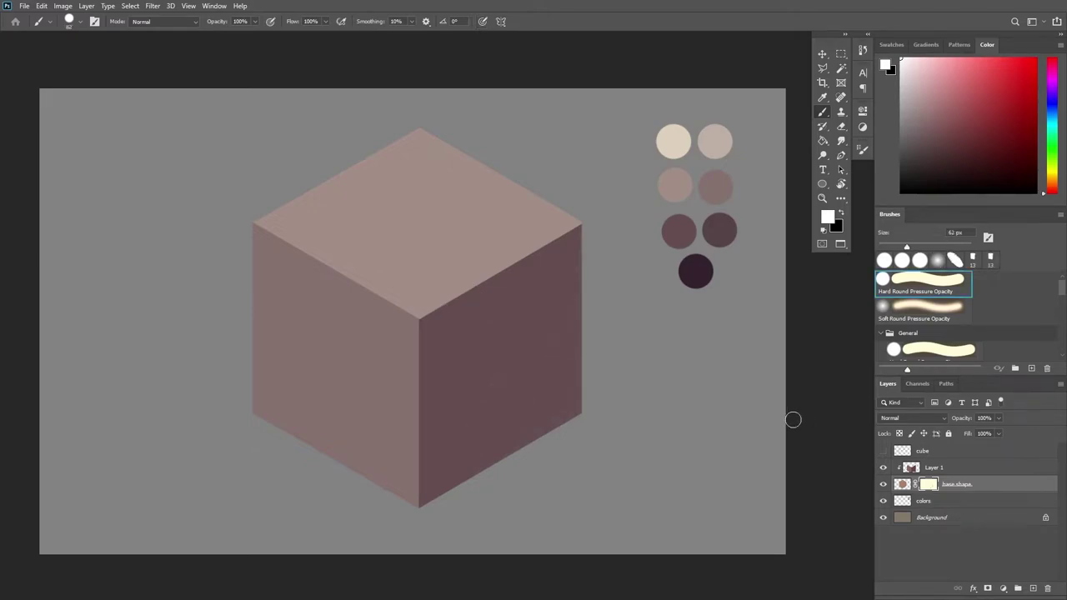
Paint black on the base shape mask along the right face's outer vertical edge to wear it away.
key("x")
left_click_drag(907, 370, 894, 370)
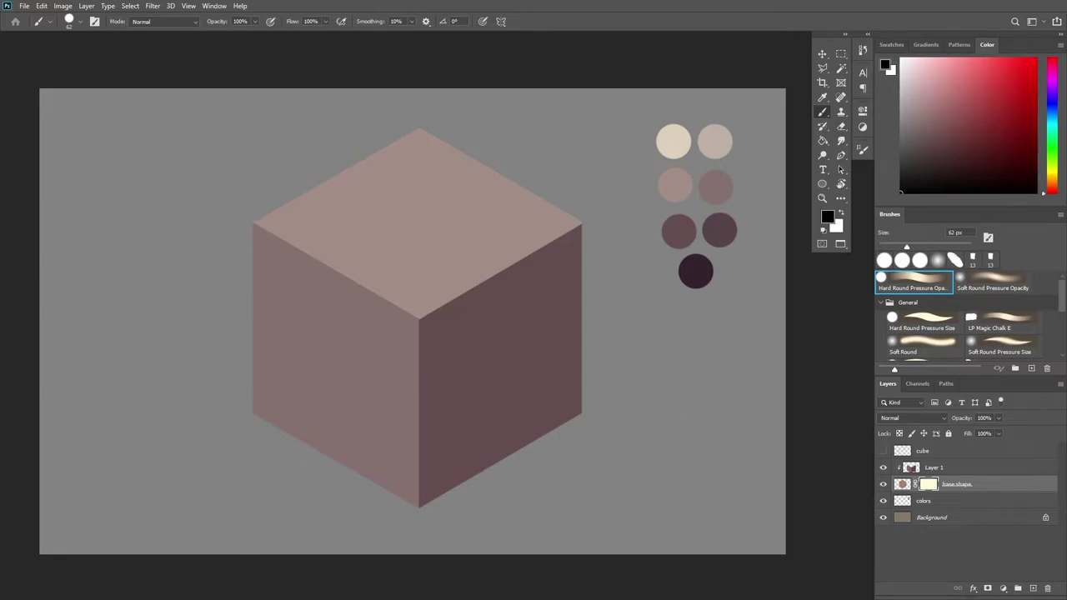
mouse_move(593, 240)
left_mouse_down()
mouse_move(575, 355)
mouse_move(581, 414)
left_mouse_up()
left_click_drag(597, 252, 585, 372)
left_click_drag(584, 301, 581, 370)
left_click_drag(588, 238, 582, 292)
Paint white on the mask along the right face's outer edge to bring parts of it back into an uneven contour.
key("x")
left_click_drag(569, 357, 579, 407)
left_click_drag(575, 237, 570, 357)
Roughen the cube's remaining outer edges with black strokes on the base shape mask, using a 27 px brush.
key("x")
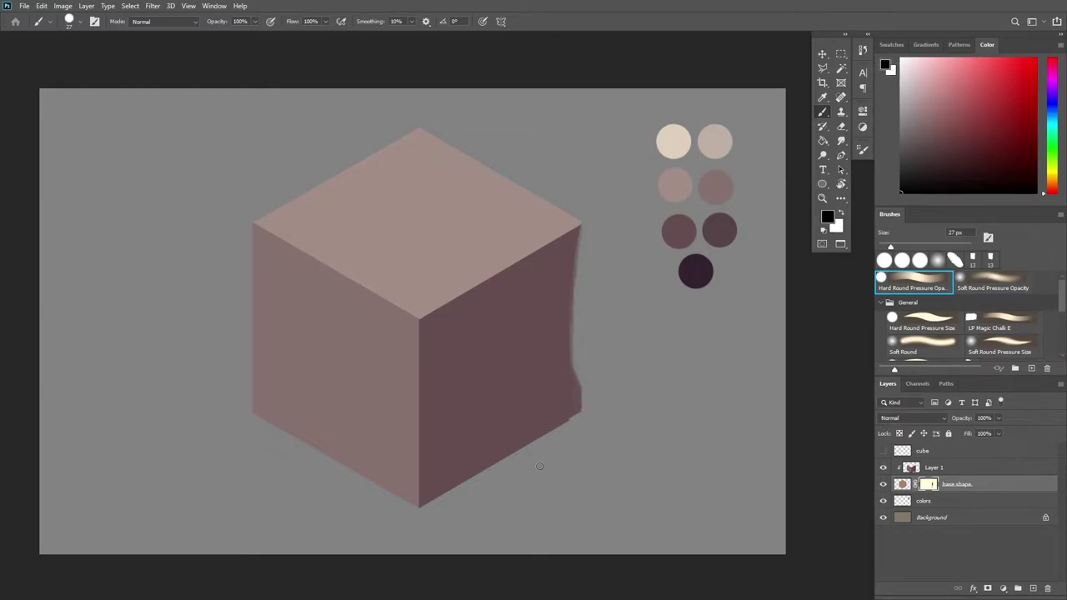
left_click_drag(444, 495, 571, 424)
left_click_drag(478, 159, 633, 232)
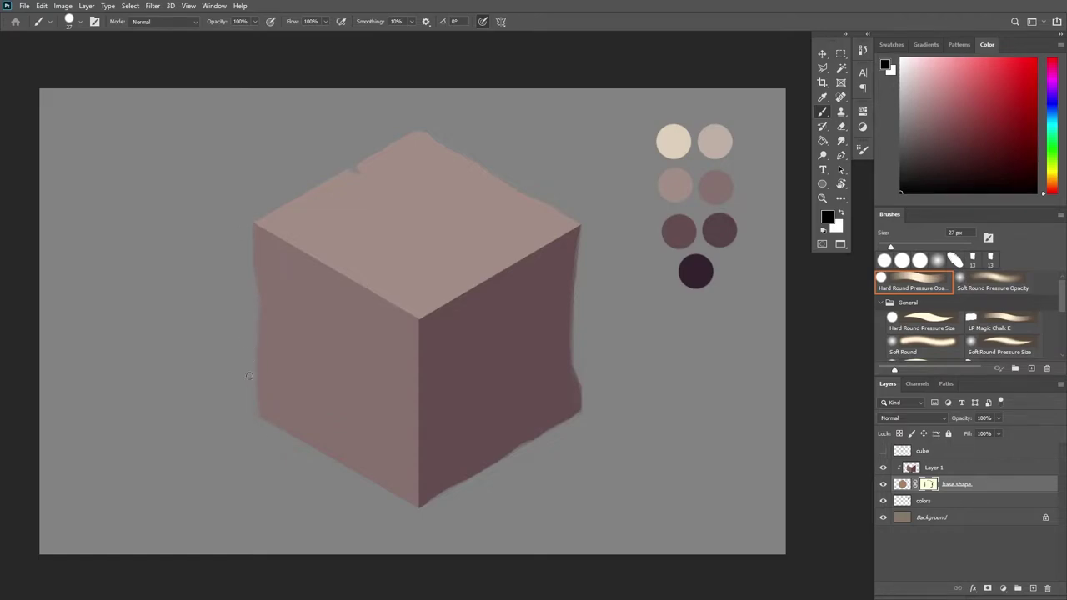
key("z")
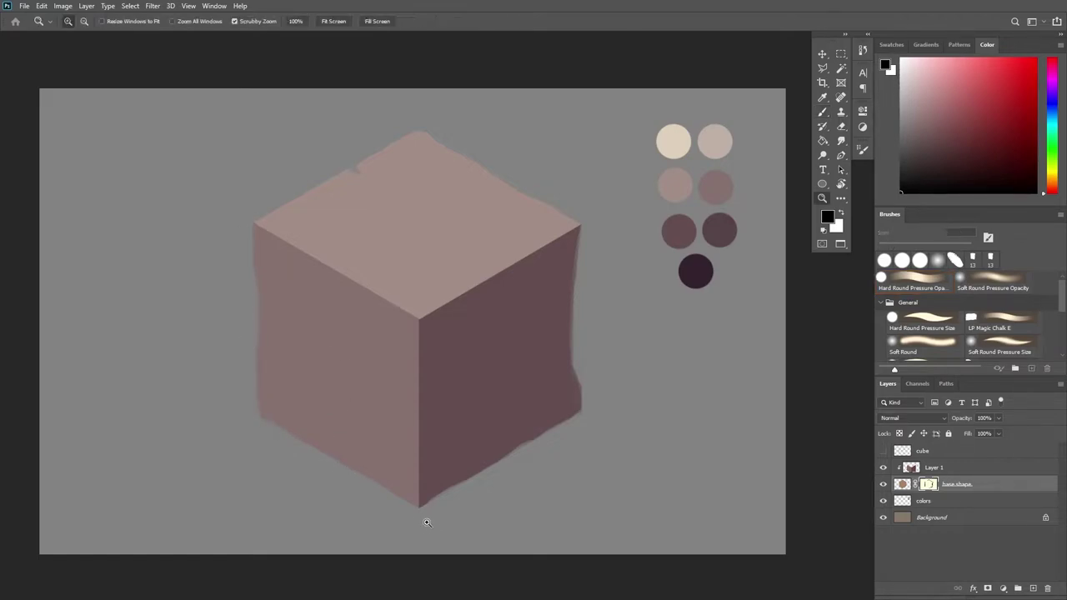
key("b")
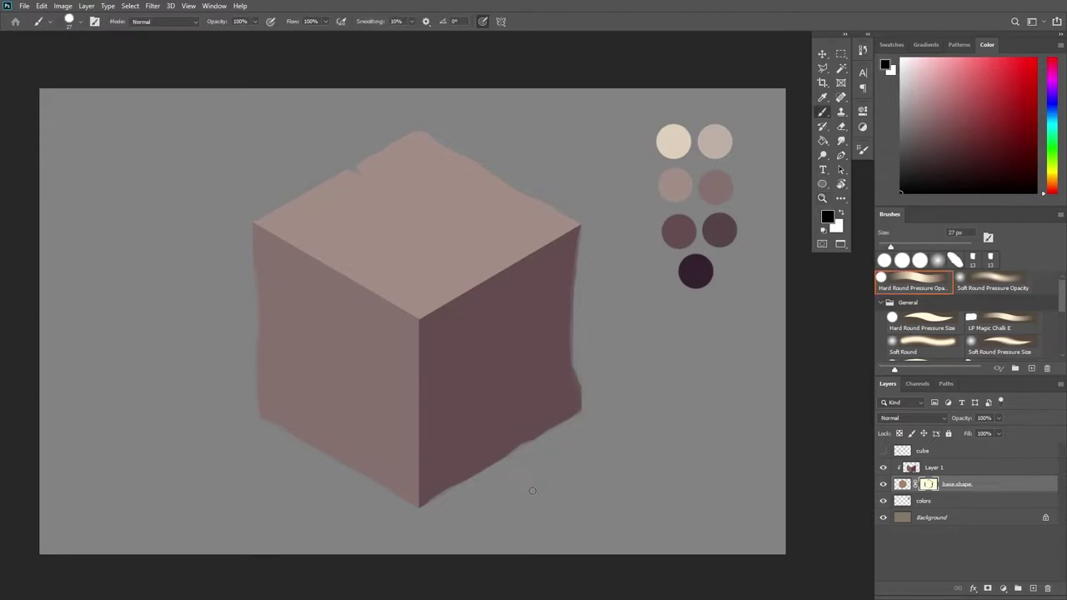
Unlock the background layer and fill it with a neutral dark grey.
key("g")
left_click(953, 517)
left_click(1045, 517)
left_click(725, 448, "alt")
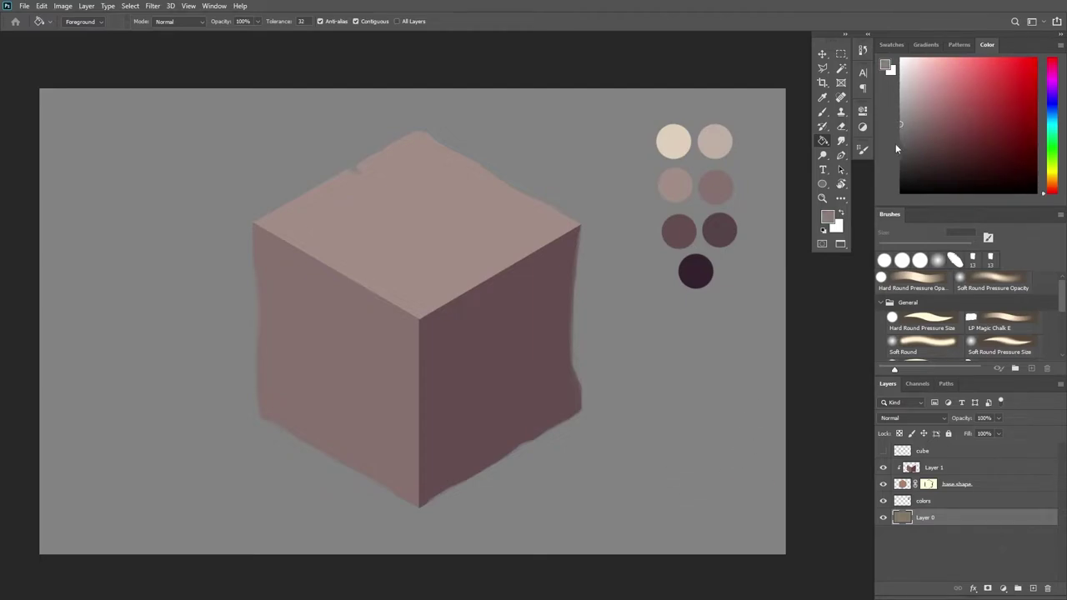
left_click_drag(895, 141, 900, 148)
left_click(742, 389)
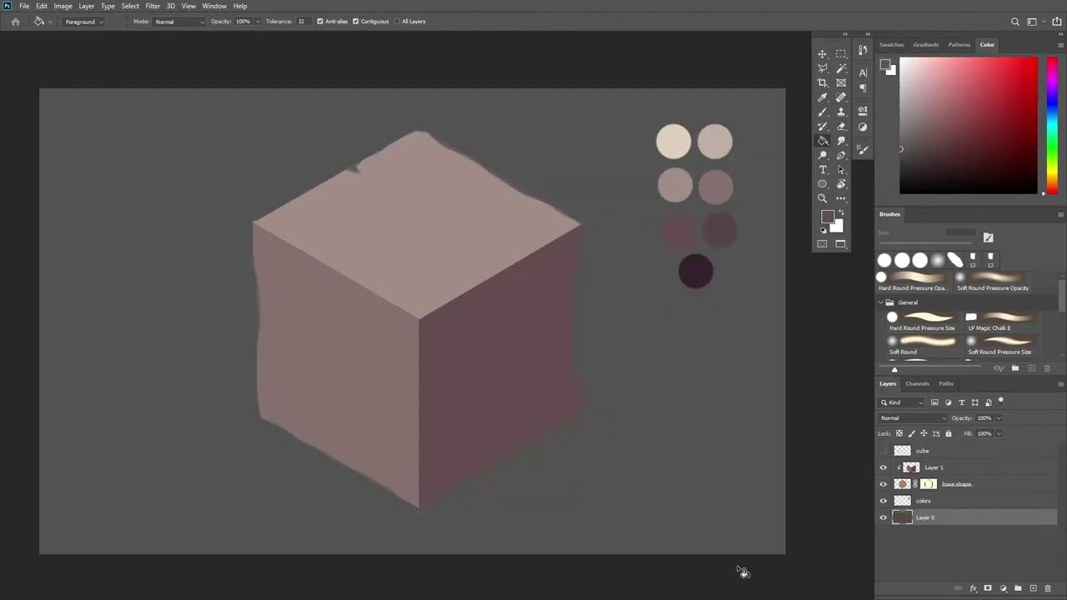
Refill the background with successively darker neutral greys until it is near-black.
left_click(900, 169)
left_click(691, 484)
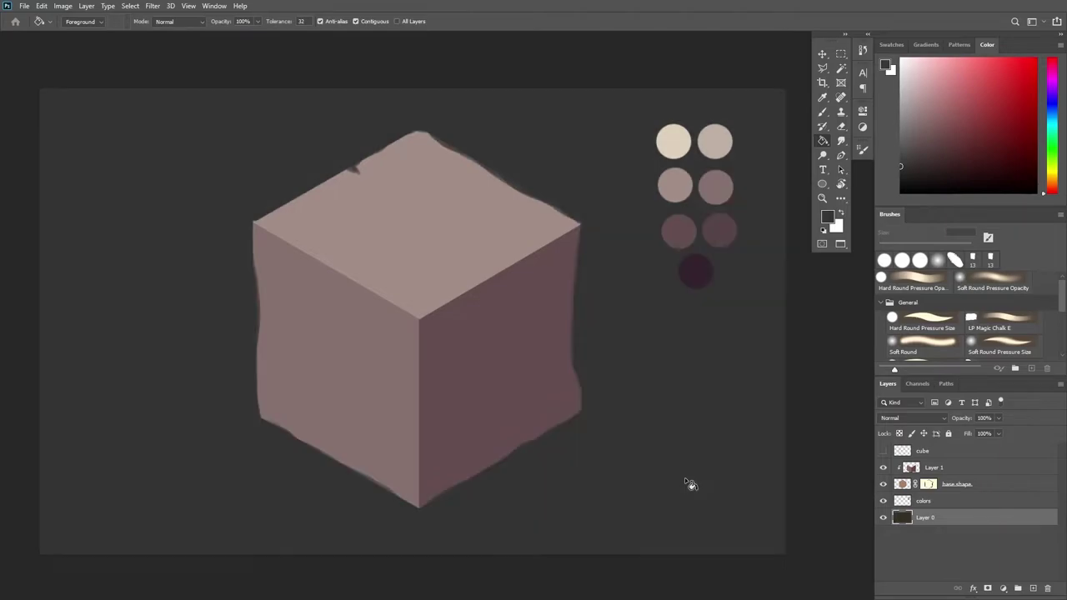
left_click(900, 179)
left_click(720, 367)
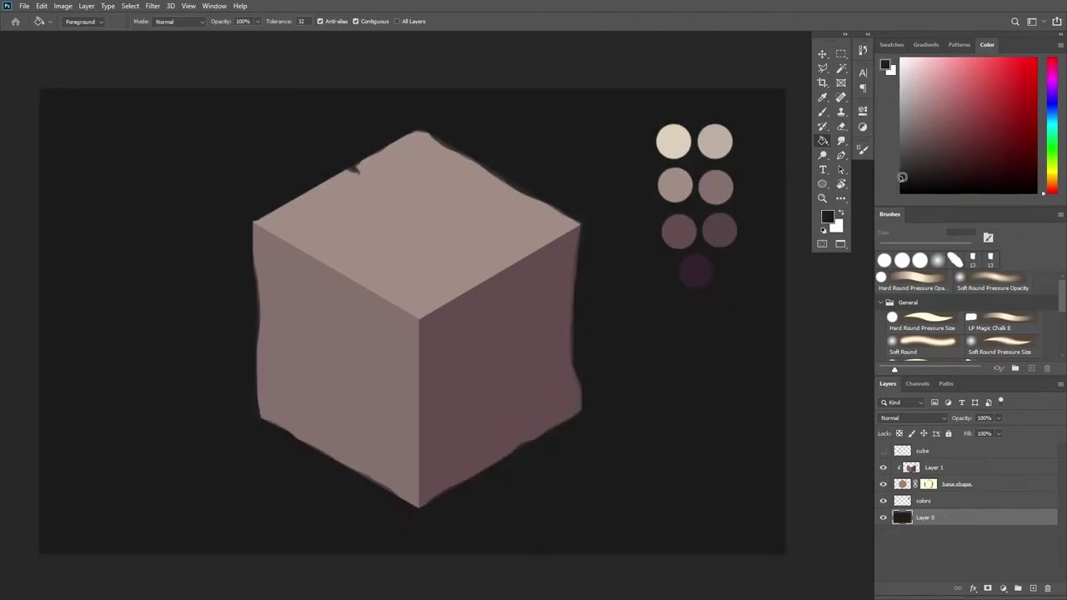
left_click(901, 171)
left_click(709, 542)
Add a new layer above Layer 1 and clip it to the base shape.
left_click_drag(800, 466, 708, 472)
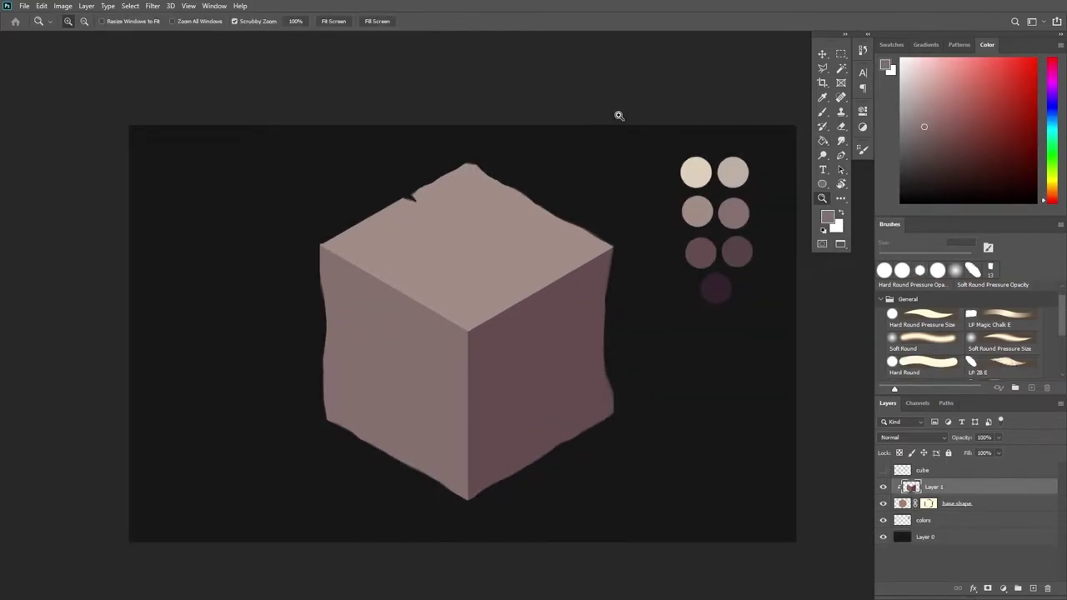
key("b")
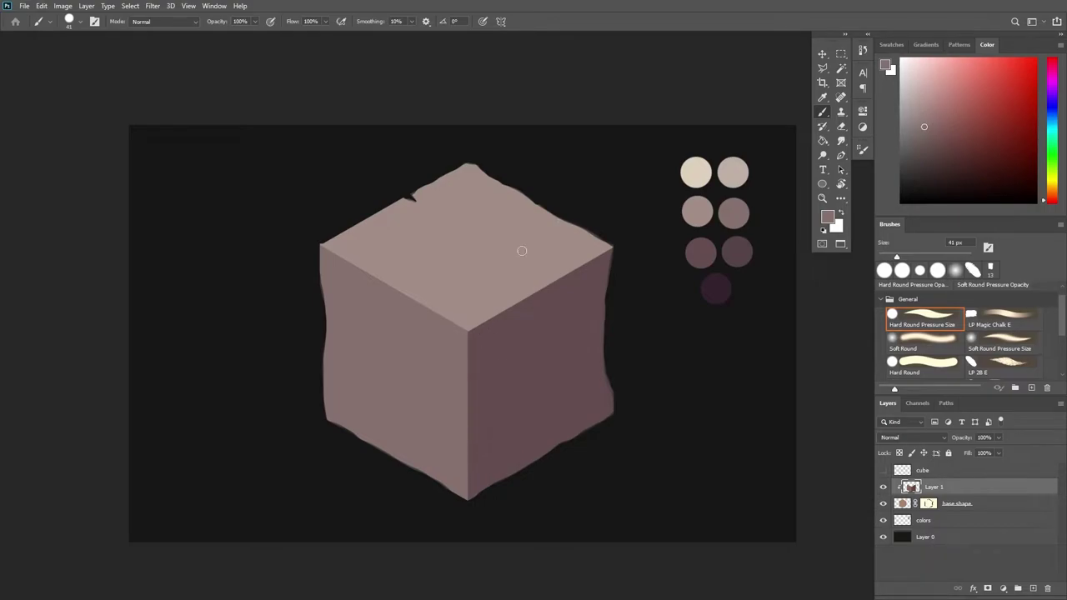
key("z")
left_click_drag(514, 370, 531, 360)
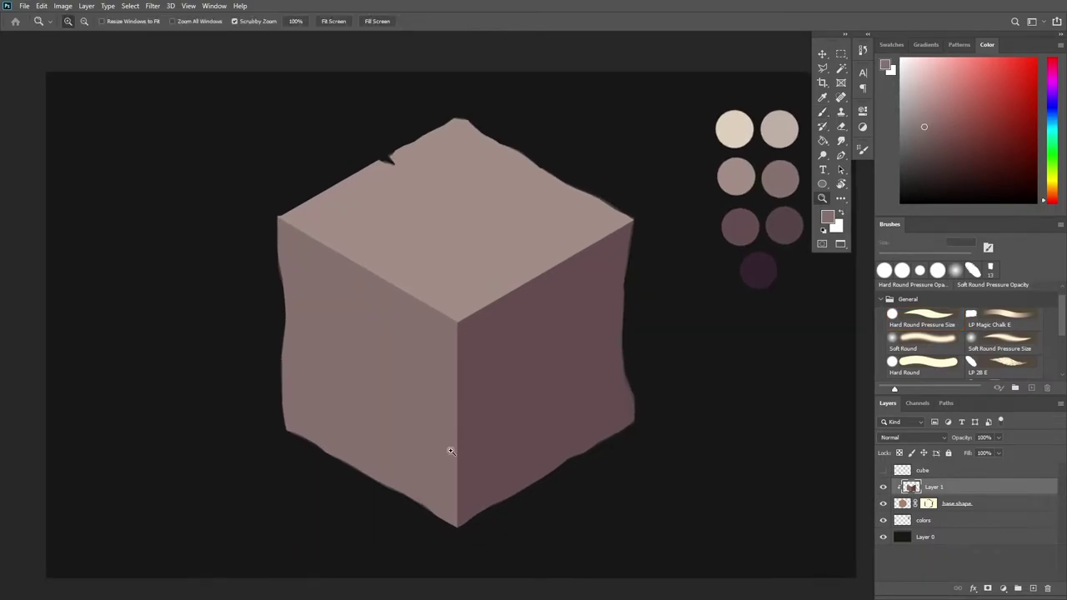
left_click(1032, 588)
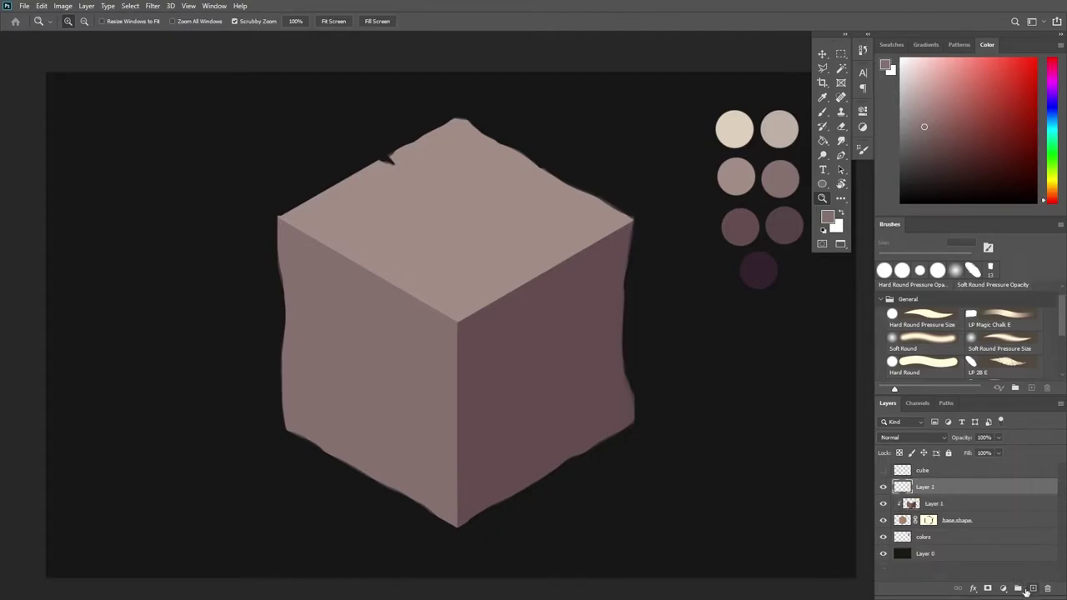
left_click(941, 494, "alt")
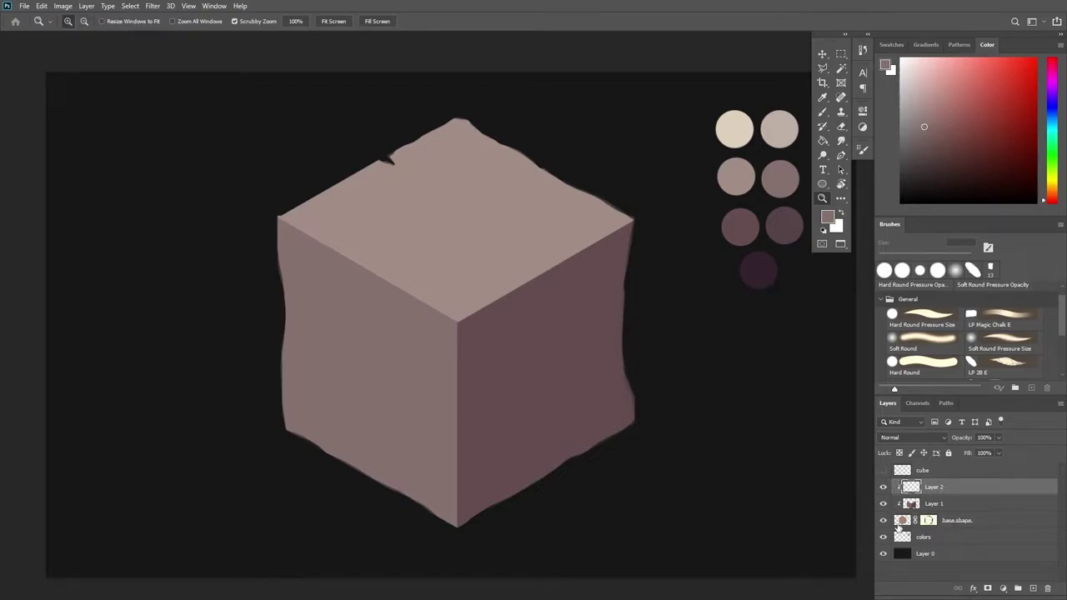
Brush a faint mauve scribble on the middle of the top face with the 41 px Hard Round Pressure Opacity brush.
key("b")
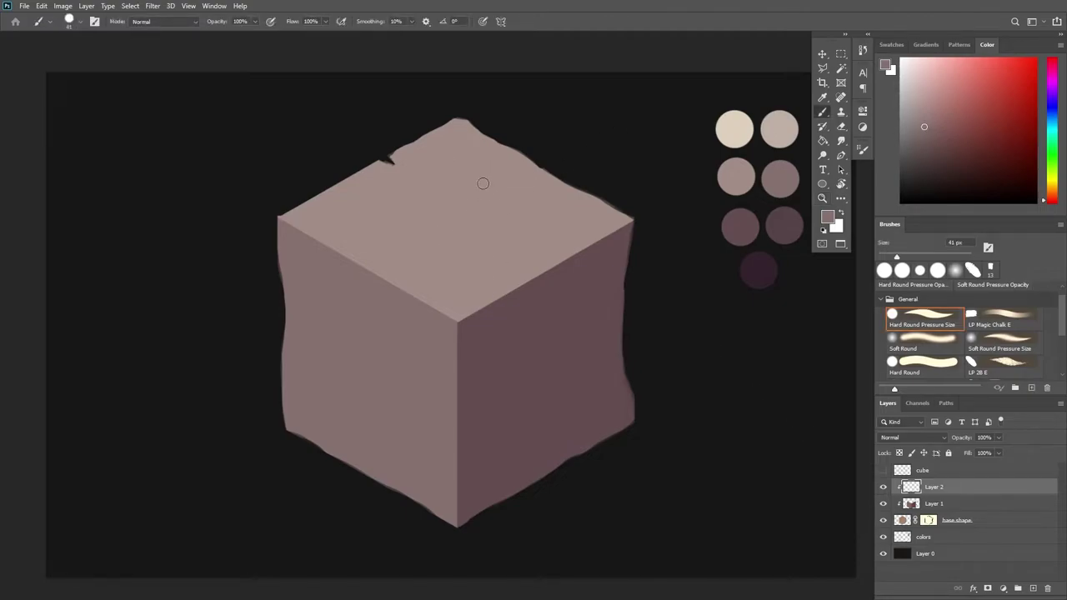
key("shift+comma")
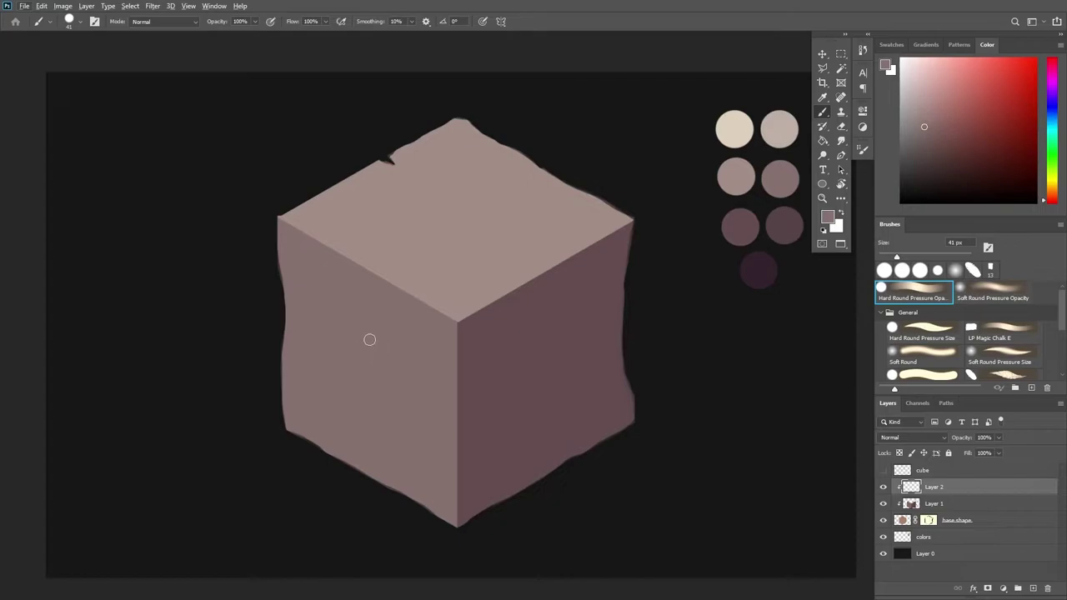
mouse_move(464, 213)
left_mouse_down()
mouse_move(449, 237)
mouse_move(491, 228)
mouse_move(481, 263)
mouse_move(514, 229)
mouse_move(483, 269)
left_mouse_up()
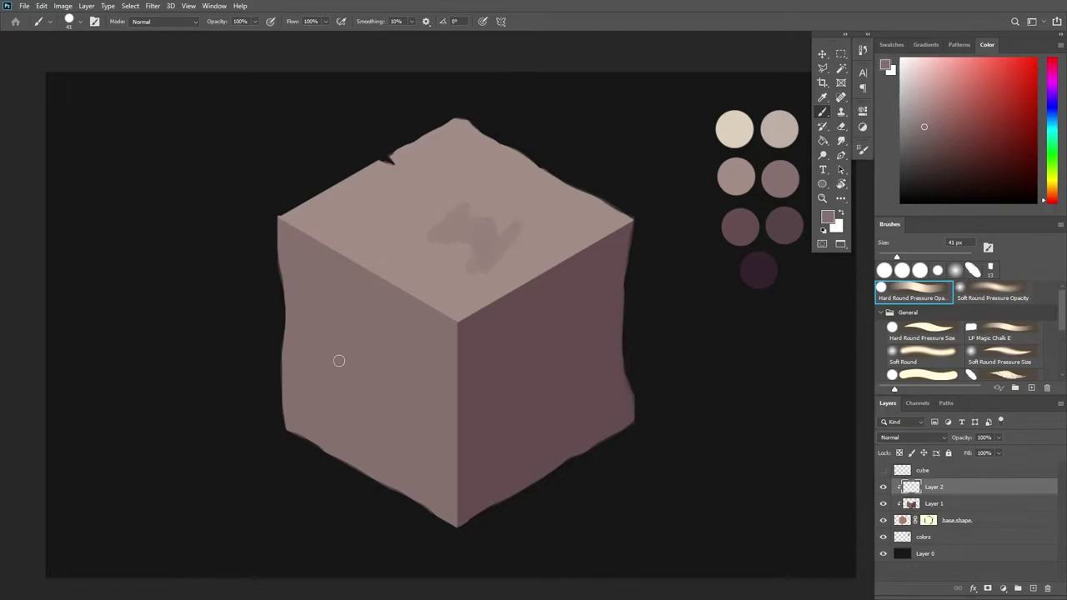
Brush test scribbles on the left and right faces with sampled mauve and dark purple tones.
left_click(523, 346, "alt")
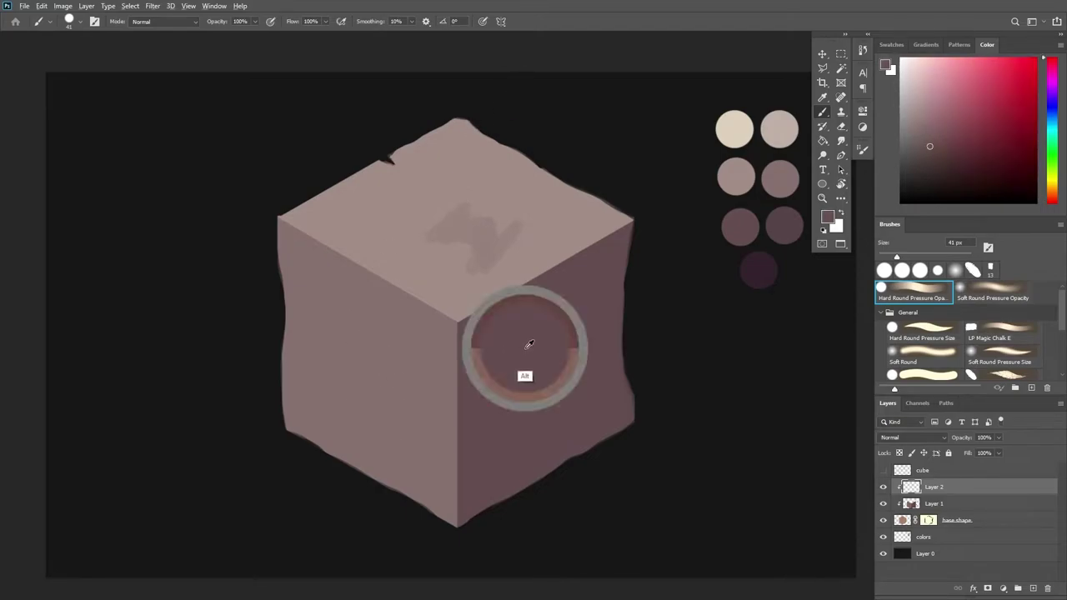
mouse_move(367, 336)
left_mouse_down()
mouse_move(378, 376)
mouse_move(407, 398)
mouse_move(416, 437)
left_mouse_up()
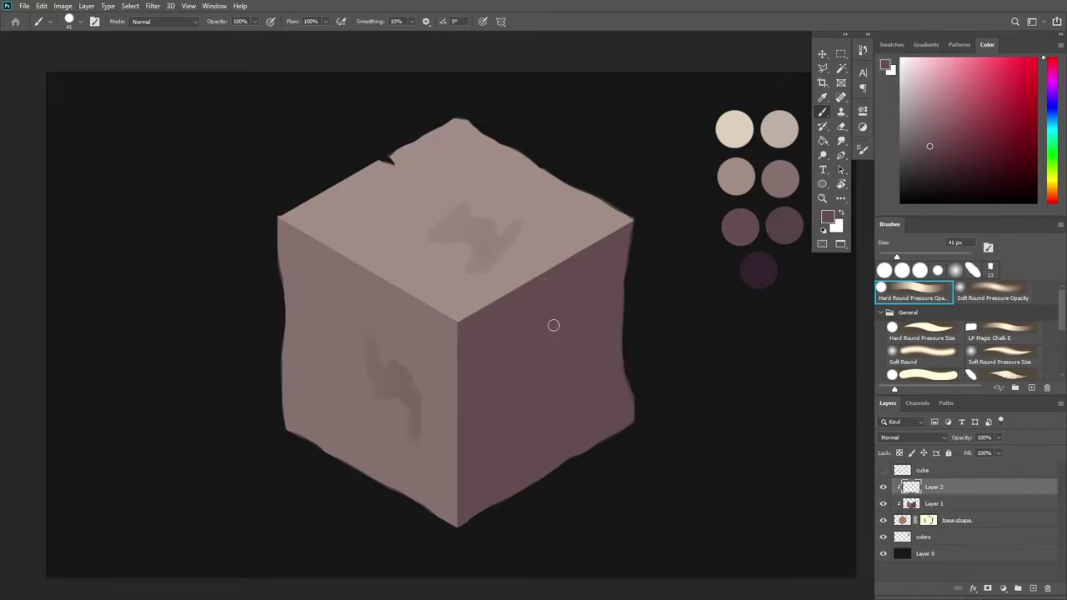
left_click(753, 233, "alt")
left_click(759, 267, "alt")
left_click_drag(569, 343, 583, 390)
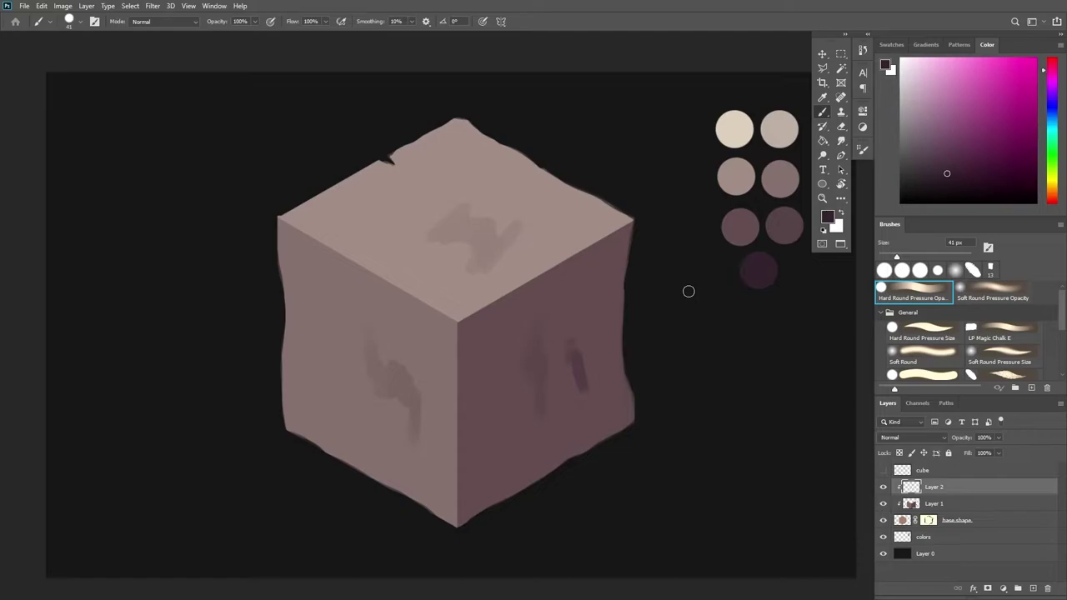
Undo the test scribbles on the cube's faces.
key("ctrl+z")
key("ctrl+z")
key("ctrl+z")
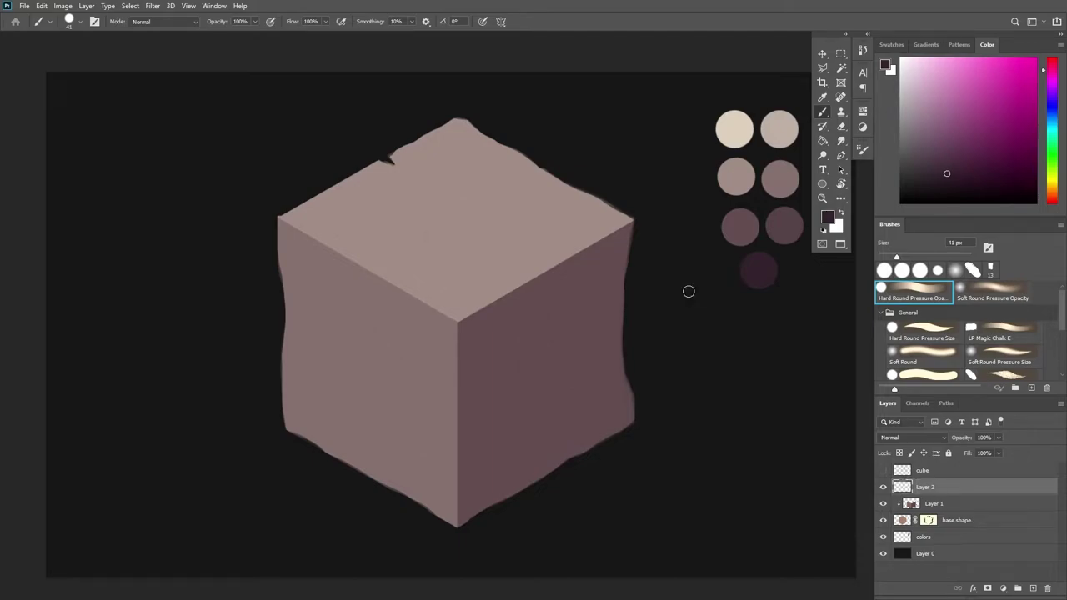
Clip Layer 2 to the layer below and paint a chip midway down the cube's front vertical edge with a smaller brush.
left_click(971, 495, "alt")
left_click(483, 384, "alt")
key("bracketleft")
key("bracketleft")
key("bracketleft")
scroll(506, 427, "up", 3)
mouse_move(446, 386)
left_mouse_down()
mouse_move(444, 423)
mouse_move(442, 359)
left_mouse_up()
left_click(433, 395, "alt")
left_click(453, 392, "alt")
left_click(438, 410, "alt")
left_click(450, 382, "alt")
left_click(428, 376, "alt")
Paint another chip on the lower part of the front vertical edge using sampled face tones.
left_click(451, 451, "alt")
mouse_move(444, 464)
left_mouse_down()
mouse_move(444, 551)
mouse_move(443, 494)
left_mouse_up()
left_click(424, 537, "alt")
Paint a broken-off chip at the front corner where the three faces meet, blending with sampled tones.
left_click(478, 300, "alt")
mouse_move(436, 292)
left_mouse_down()
mouse_move(441, 304)
mouse_move(473, 273)
mouse_move(421, 288)
mouse_move(476, 274)
mouse_move(444, 325)
mouse_move(478, 275)
left_mouse_up()
left_click(424, 290, "alt")
left_click(446, 289, "alt")
left_click(425, 297, "alt")
left_click(489, 277, "alt")
mouse_move(562, 184)
left_mouse_down()
mouse_move(461, 244)
mouse_move(497, 263)
left_mouse_up()
left_click(484, 262, "alt")
left_click(498, 272, "alt")
left_click(774, 211, "alt")
left_click(497, 271, "alt")
left_click(498, 274, "alt")
left_click_drag(442, 320, 499, 321)
Paint a small notch into the top face's front-left edge near the left corner.
left_click(220, 250, "alt")
mouse_move(229, 235)
left_mouse_down()
mouse_move(212, 273)
mouse_move(218, 245)
left_mouse_up()
left_click(168, 250, "alt")
left_click(223, 257, "alt")
left_click(214, 249, "alt")
mouse_move(567, 408)
left_mouse_down()
mouse_move(543, 407)
mouse_move(584, 404)
left_mouse_up()
left_click(279, 275, "alt")
left_click(275, 246, "alt")
mouse_move(235, 241)
left_mouse_down()
mouse_move(302, 281)
mouse_move(253, 249)
left_mouse_up()
left_click(284, 279, "alt")
left_click(472, 299, "alt")
Wear down the edge between the top and right faces, adding a small nick near the right corner.
left_click_drag(450, 290, 534, 244)
left_click(163, 212, "alt")
mouse_move(621, 192)
left_mouse_down()
mouse_move(557, 228)
mouse_move(546, 255)
left_mouse_up()
left_click(142, 179, "alt")
key("z")
key("b")
left_click(557, 250, "alt")
left_click_drag(557, 242, 542, 249)
Brush a small dark pit on the left face and touch up the chip low on the front edge.
left_click_drag(313, 337, 312, 348)
left_click(413, 476, "alt")
mouse_move(406, 504)
left_mouse_down()
mouse_move(412, 480)
mouse_move(474, 443)
mouse_move(405, 489)
mouse_move(517, 426)
mouse_move(409, 500)
left_mouse_up()
Deepen the dark patch low on the right face with the dark mauve swatch and a 26 px brush.
key("]")
key("]")
key("[")
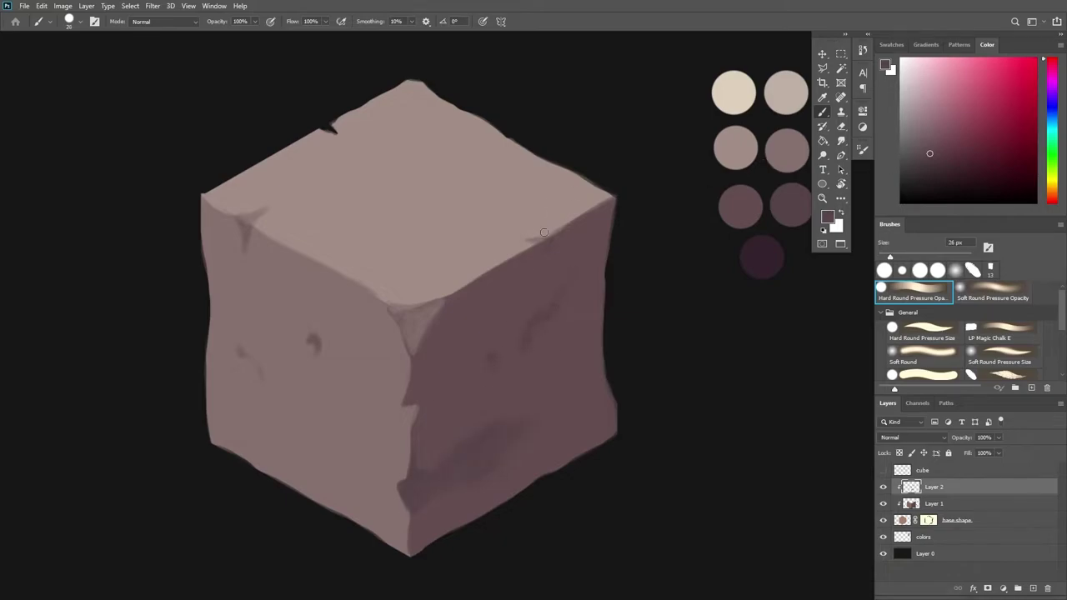
left_click(531, 347, "alt")
left_click(787, 216, "alt")
left_click(526, 439, "alt")
mouse_move(525, 438)
left_mouse_down()
mouse_move(495, 437)
mouse_move(457, 463)
left_mouse_up()
Shade inside the front corner chip and along the front edge with tones sampled from the faces.
left_click(442, 336, "alt")
mouse_move(429, 311)
left_mouse_down()
mouse_move(414, 343)
mouse_move(416, 326)
left_mouse_up()
left_click(419, 321, "alt")
left_click(445, 341, "alt")
left_click(429, 309, "alt")
left_click(416, 337, "alt")
left_click_drag(410, 381, 377, 384)
key("b")
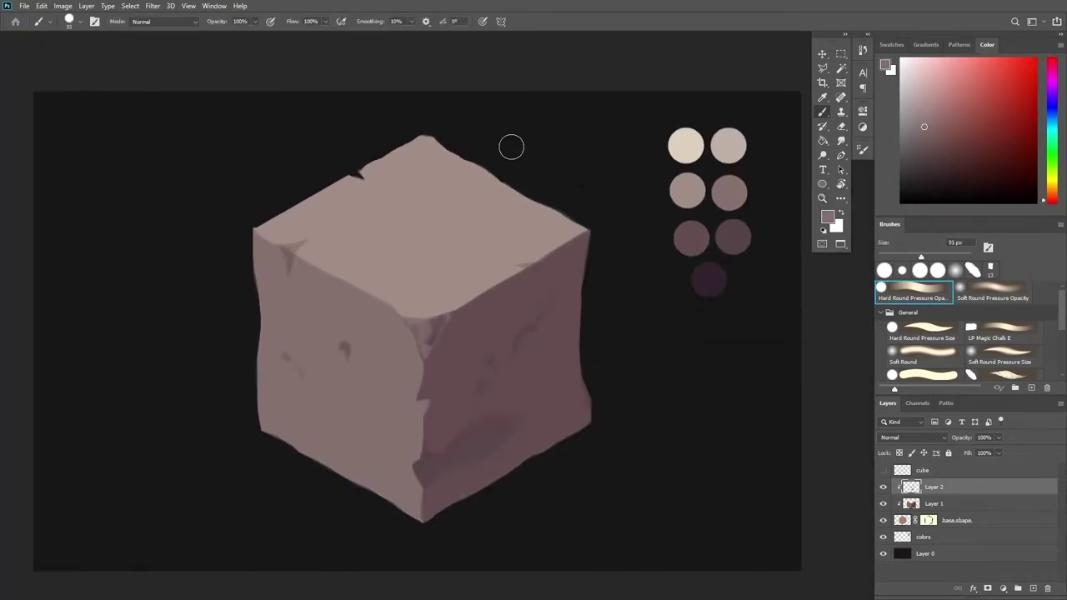
Add a small dent to the top face and a curved shadow low on the left face.
left_click(461, 258)
key("z")
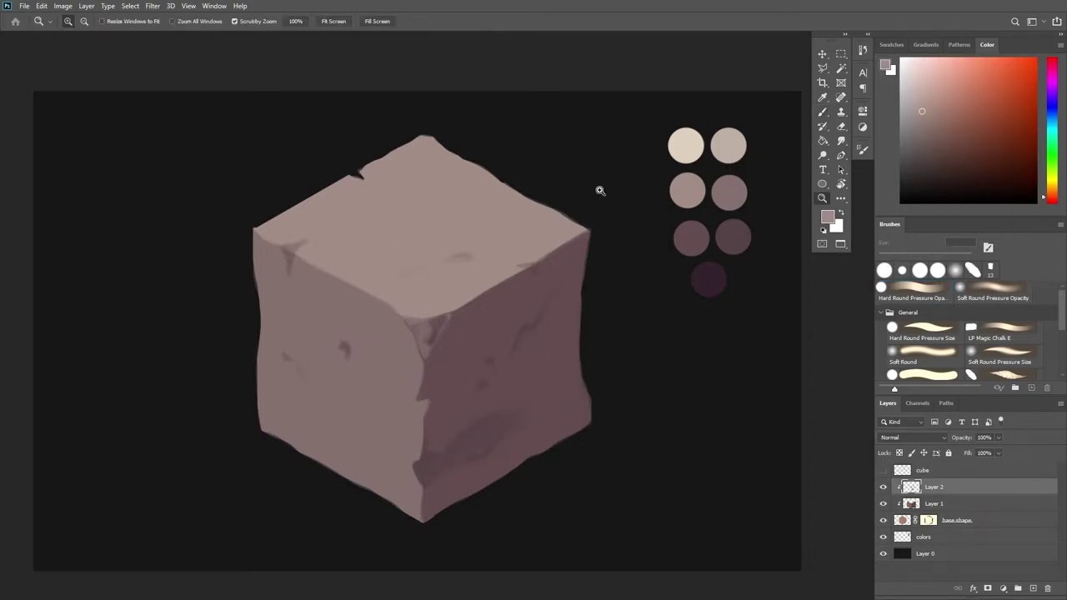
key("b")
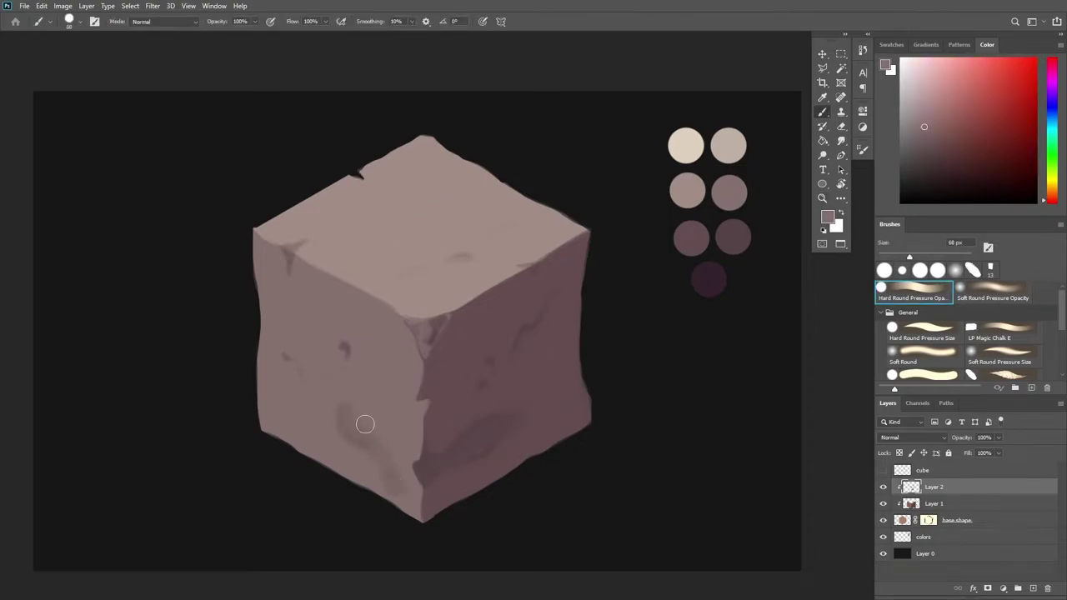
key("z")
key("b")
Shade the top face beside the notch in its back-left edge with the 68 px brush and blend it.
left_click_drag(372, 179, 395, 205)
left_click(389, 172, "alt")
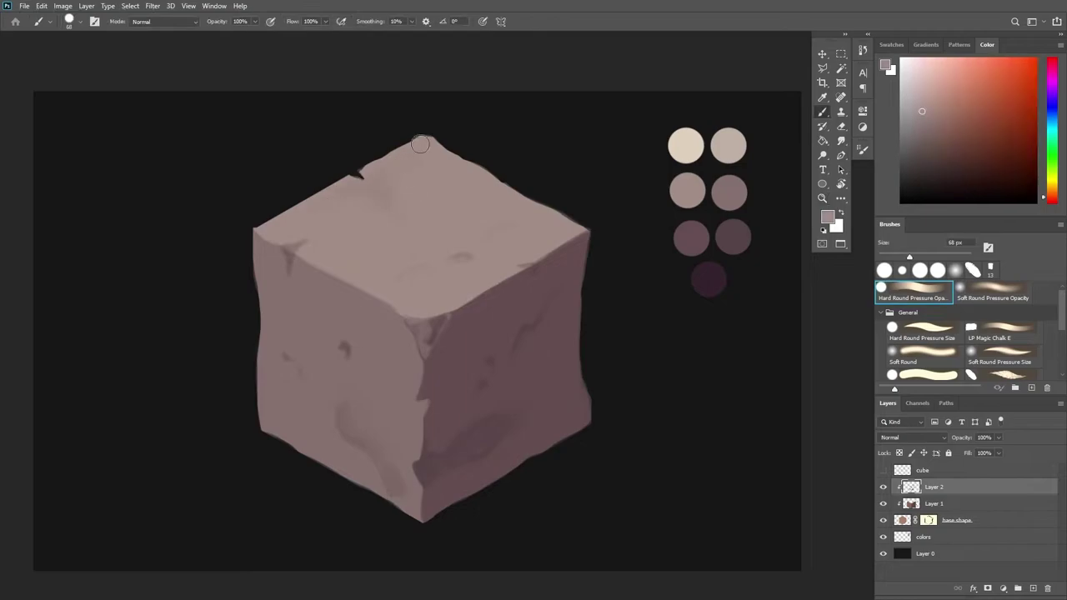
key("z")
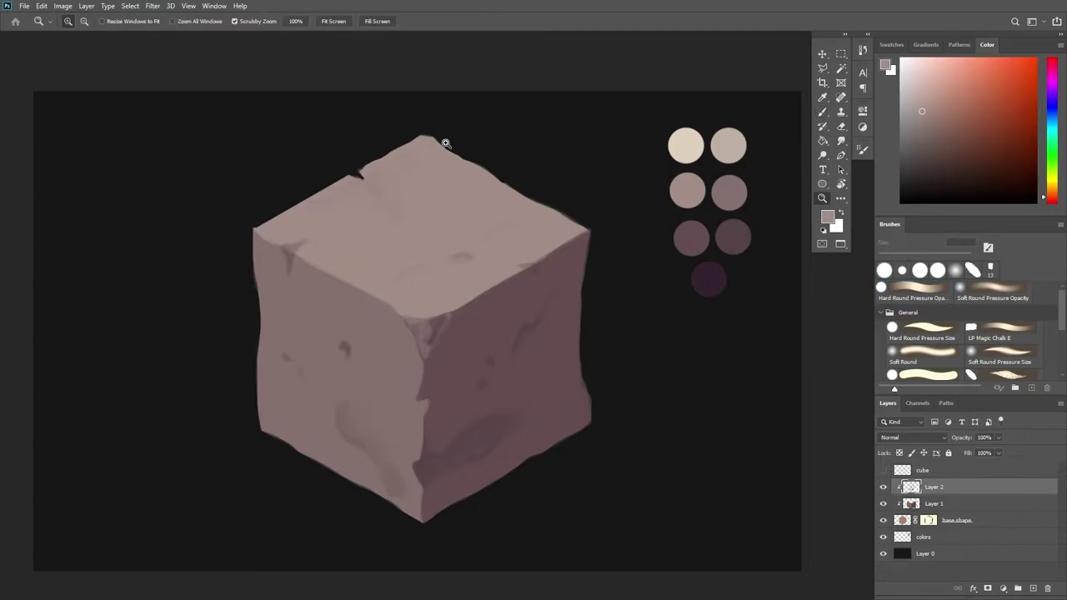
key("b")
Sample the cream palette swatch and add a new layer above Layer 2.
left_click(685, 146, "alt")
left_click(1035, 588)
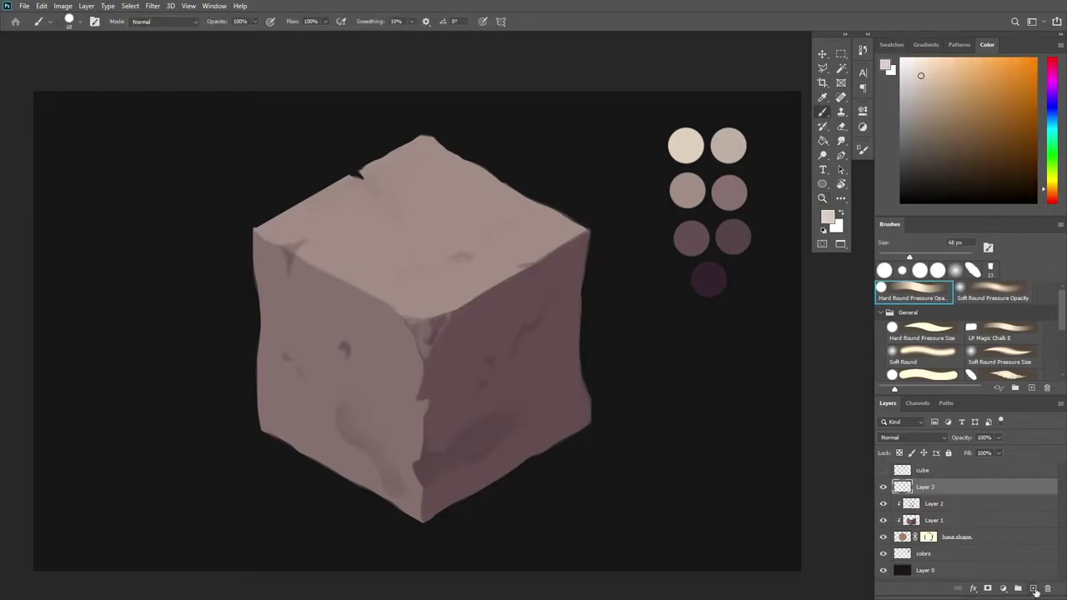
Test light cream strokes across the background and the top face's left side at several brush sizes.
left_click(256, 138)
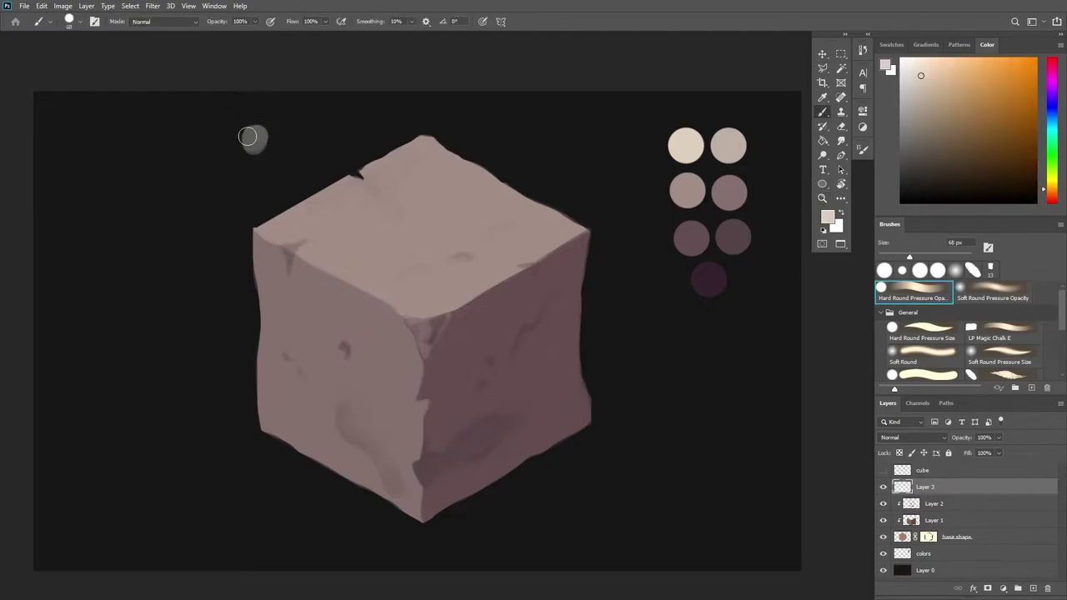
left_click(252, 139)
mouse_move(262, 159)
left_mouse_down()
mouse_move(323, 190)
mouse_move(383, 245)
left_mouse_up()
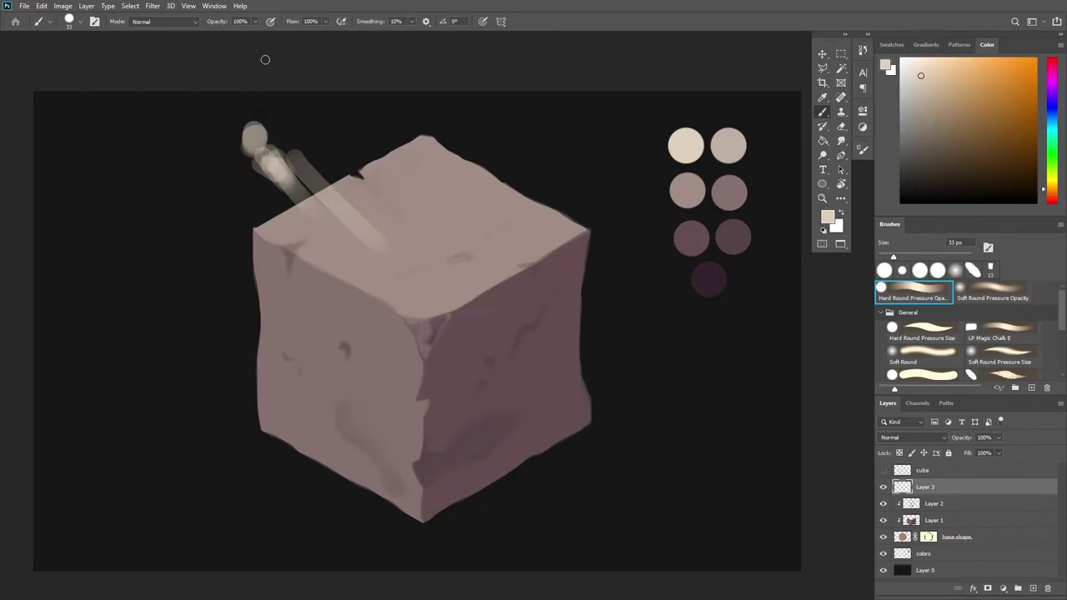
left_click_drag(270, 182, 296, 218)
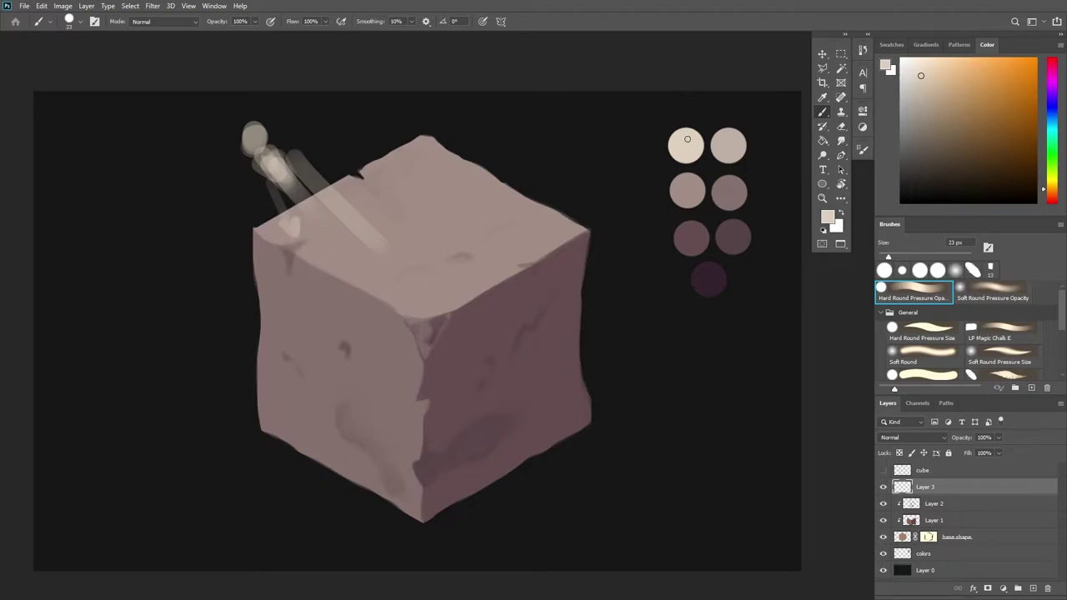
Sample the light greyish-pink swatch and turn on pen pressure for brush size.
left_click(731, 142, "alt")
left_click(483, 21)
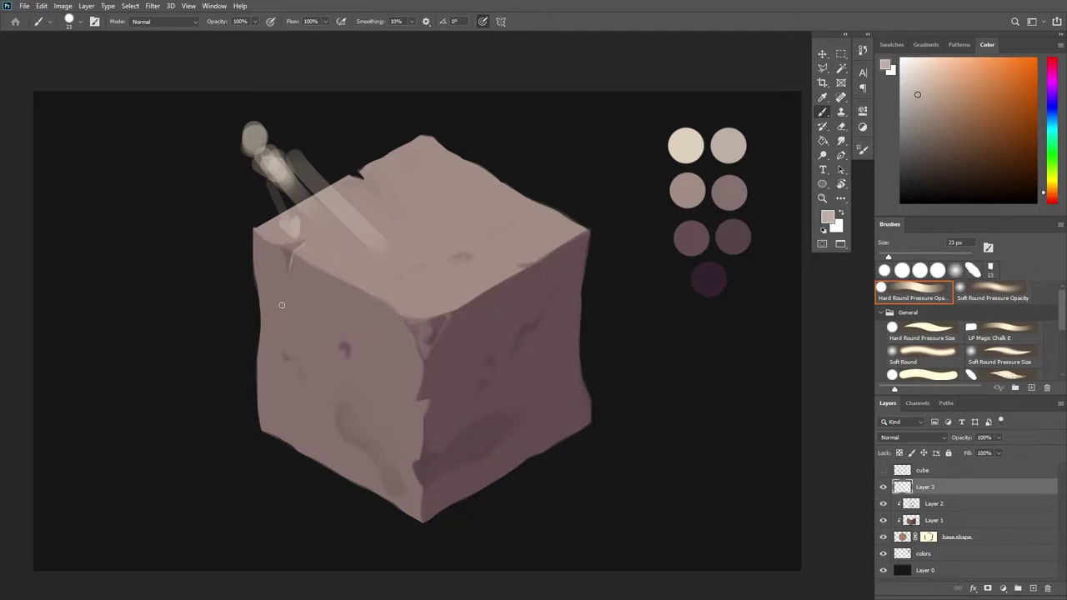
Undo the light test strokes on Layer 3.
key("ctrl+z")
key("ctrl+z")
key("ctrl+z")
key("ctrl+z")
key("ctrl+z")
key("ctrl+z")
Clip Layer 3 to the layer below and paint thin highlights along the left notch and the front corner chip.
left_click(987, 496, "alt")
left_click(310, 237, "alt")
left_click_drag(293, 254, 289, 274)
left_click(728, 146, "alt")
left_click(369, 183, "alt")
left_click(450, 313, "alt")
left_click_drag(451, 315, 429, 353)
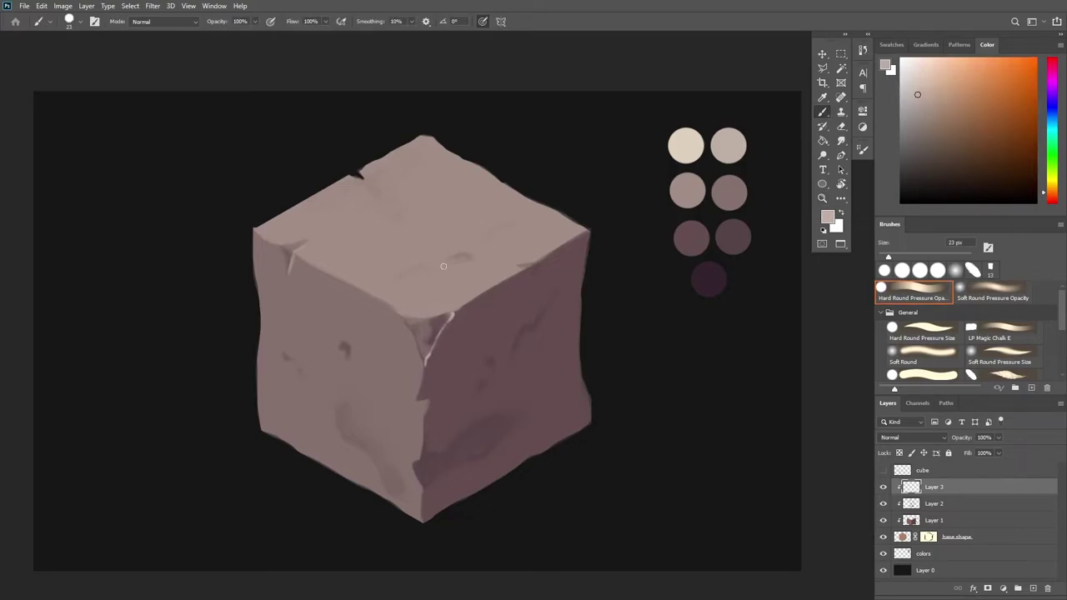
Add highlights to the chips down the front edge and to the left face's pit, using sampled tones.
left_click(429, 315, "alt")
scroll(427, 412, "up", 1)
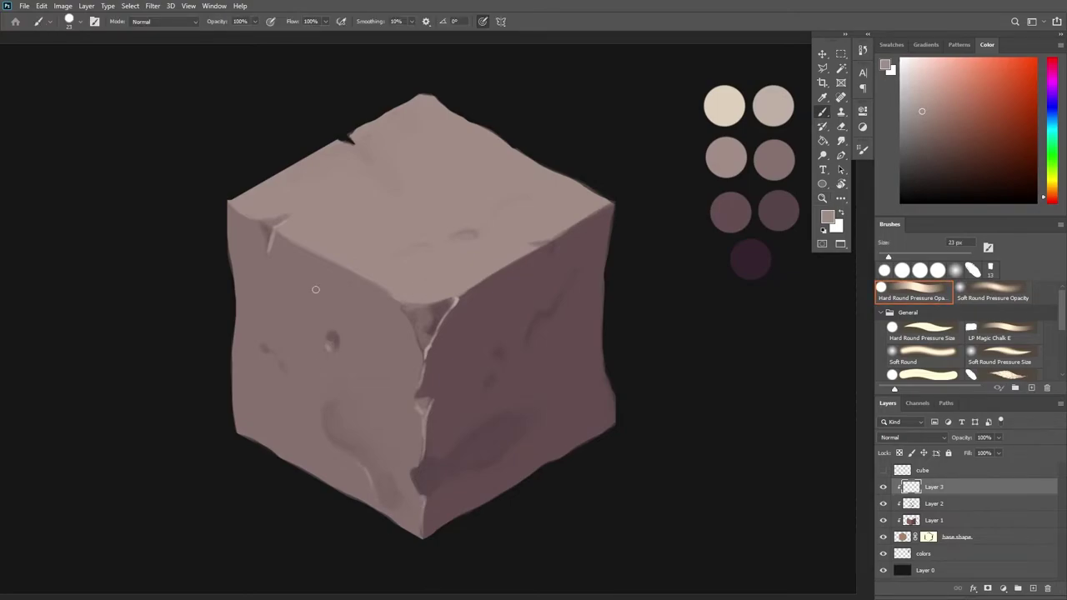
left_click(488, 358, "alt")
Turn off pen pressure for brush size and erase paint along the right face's outer edge.
left_click(483, 22)
key("e")
left_click_drag(612, 309, 615, 343)
key("b")
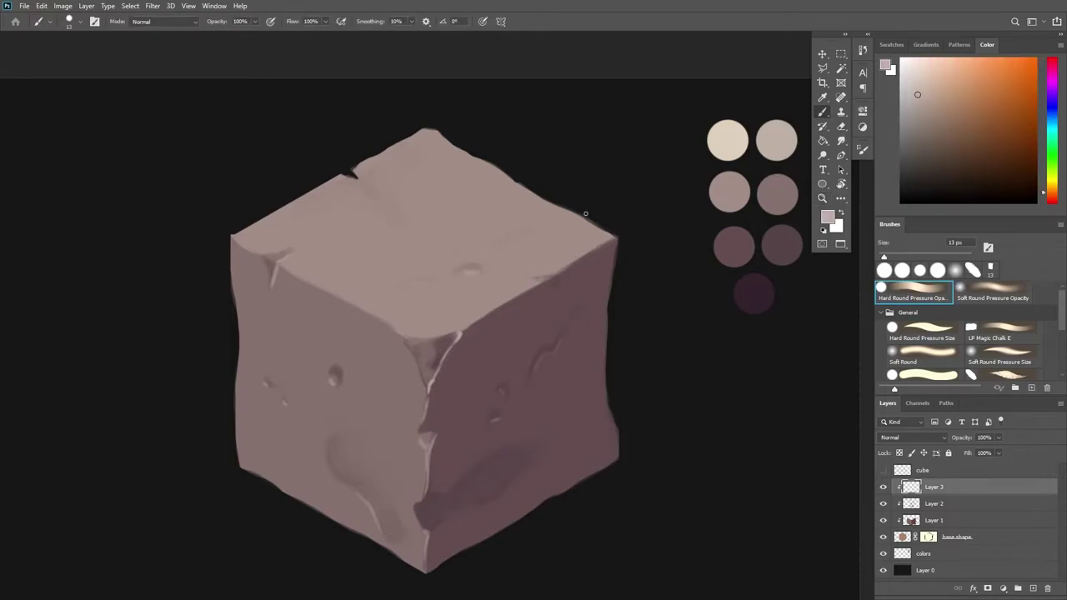
Set the Hard Round Pressure Opacity brush to 137 px and sample the right face's mauve.
key("z")
left_click(631, 367, "alt")
left_click(631, 366)
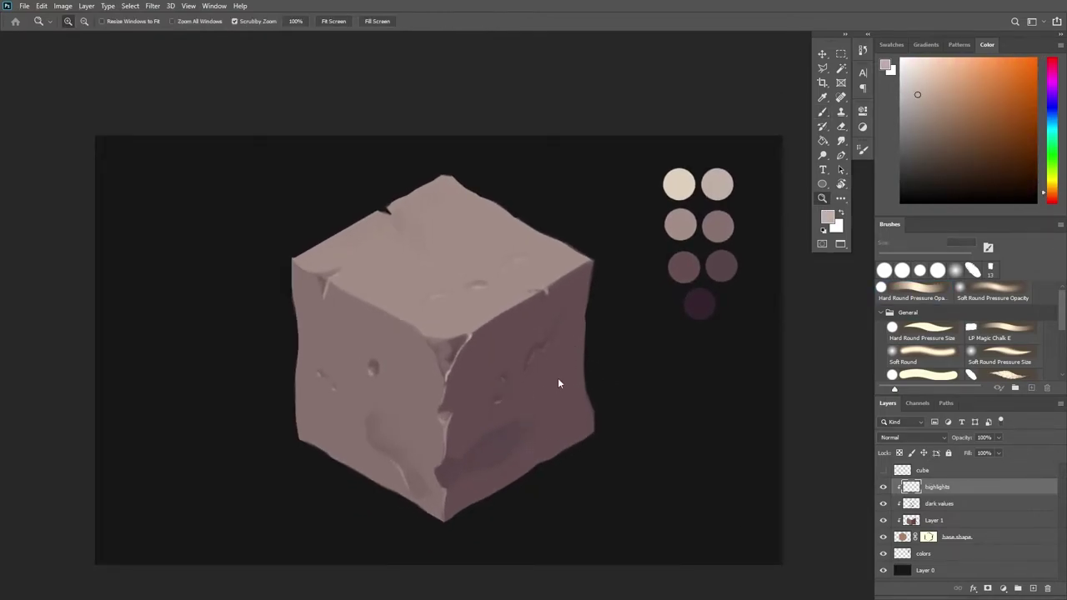
left_click_drag(607, 375, 604, 345)
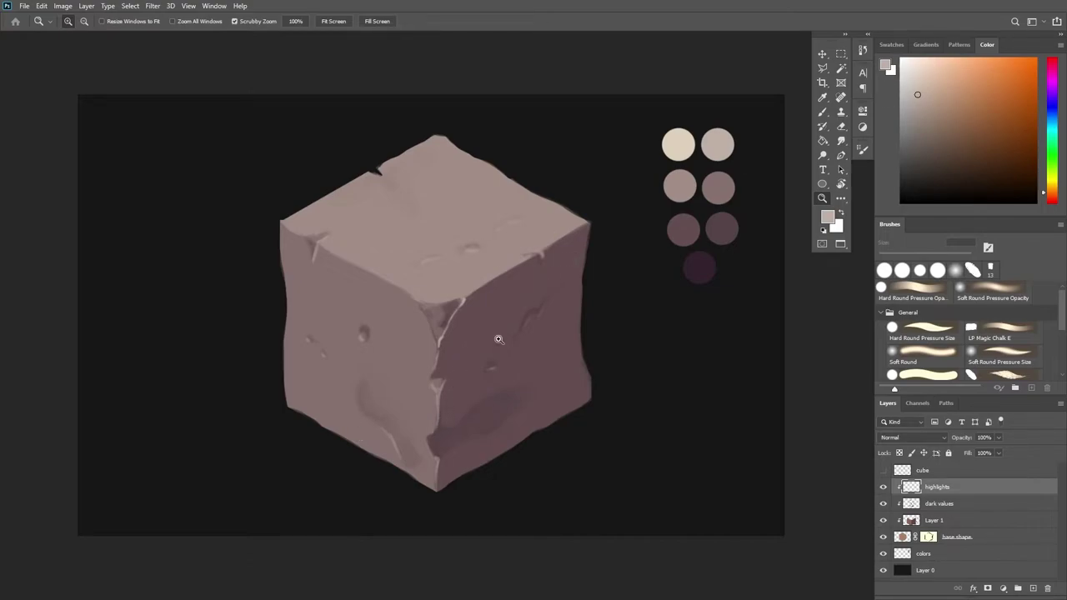
key("b")
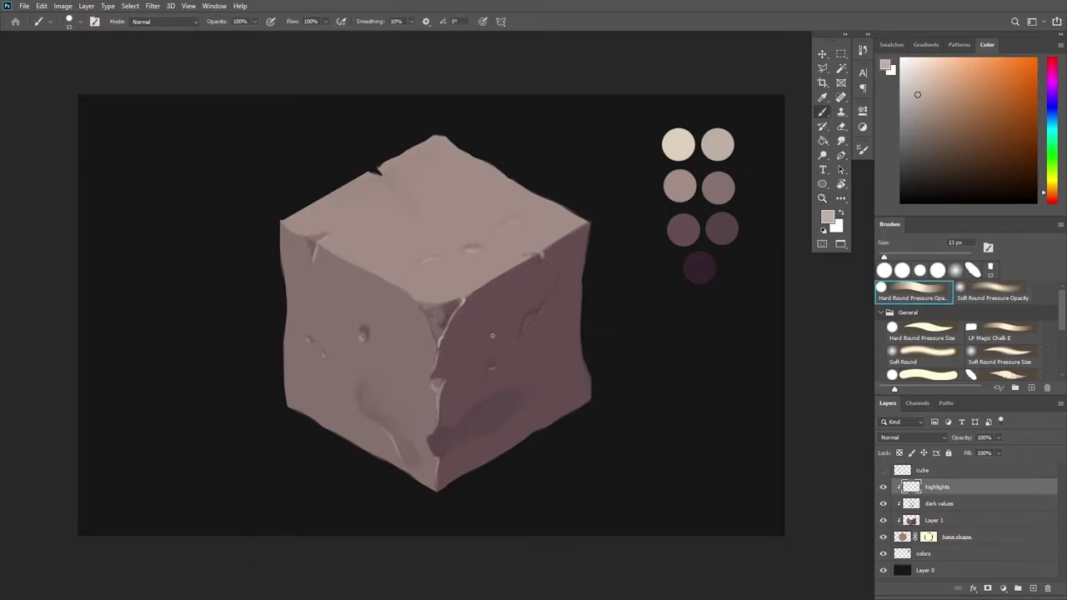
left_click(925, 300)
left_click_drag(914, 260, 934, 259)
left_click(467, 373, "alt")
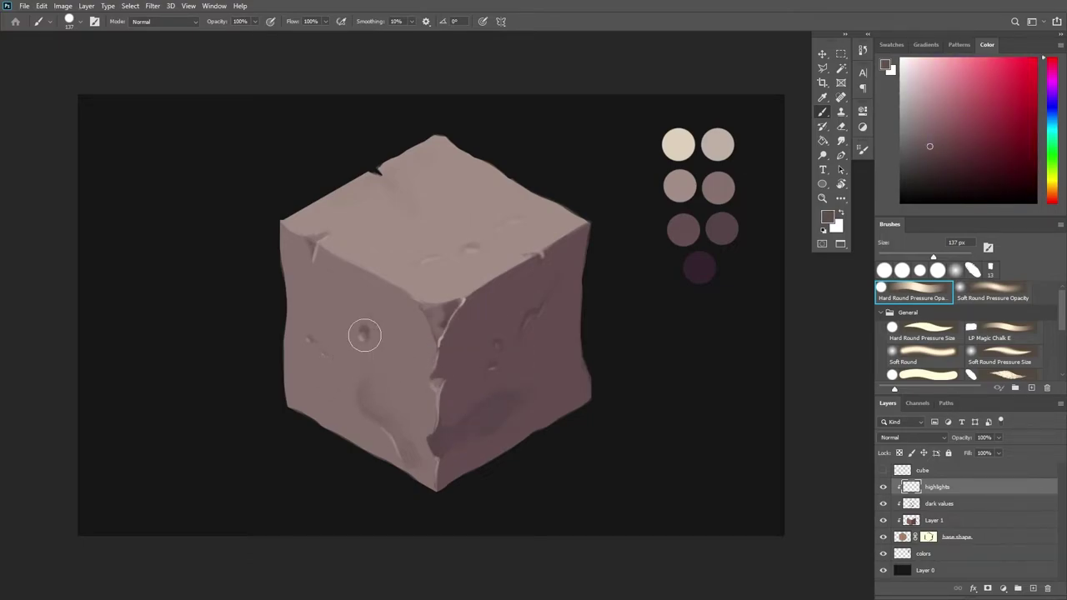
left_click(364, 329)
Add a new layer above Layer 1 and shade the left face's lower-left area with the sampled mauve.
left_click(965, 521)
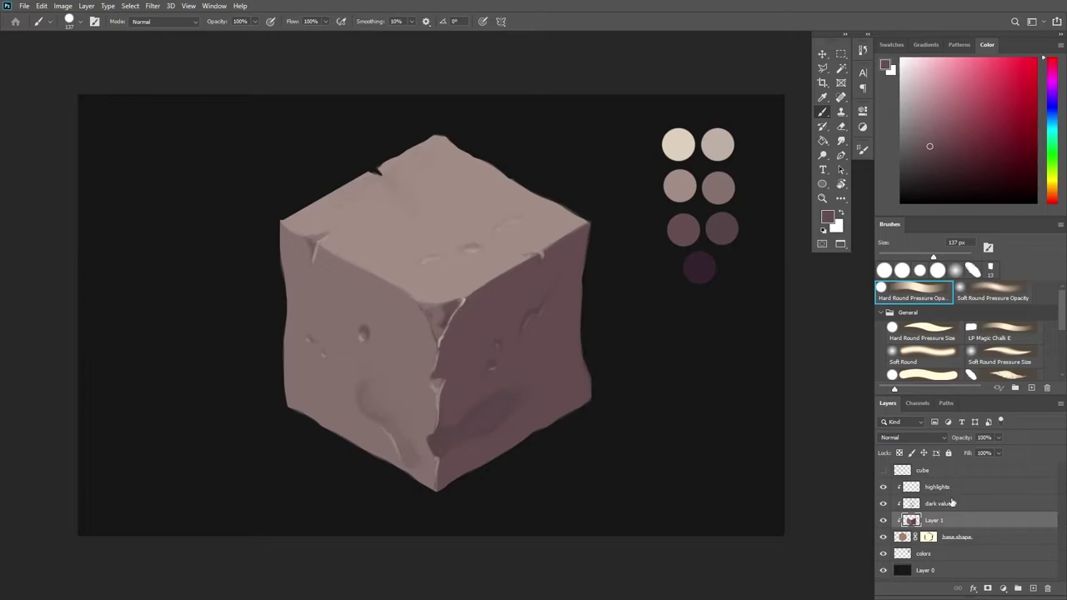
left_click(1034, 589)
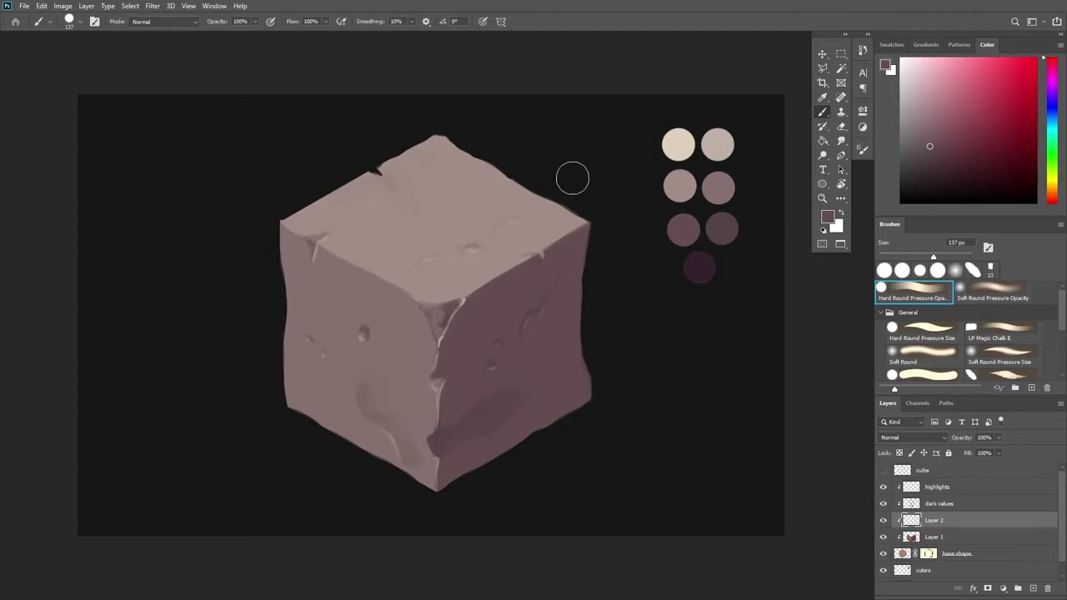
mouse_move(303, 372)
left_mouse_down()
mouse_move(317, 401)
mouse_move(342, 392)
mouse_move(352, 427)
left_mouse_up()
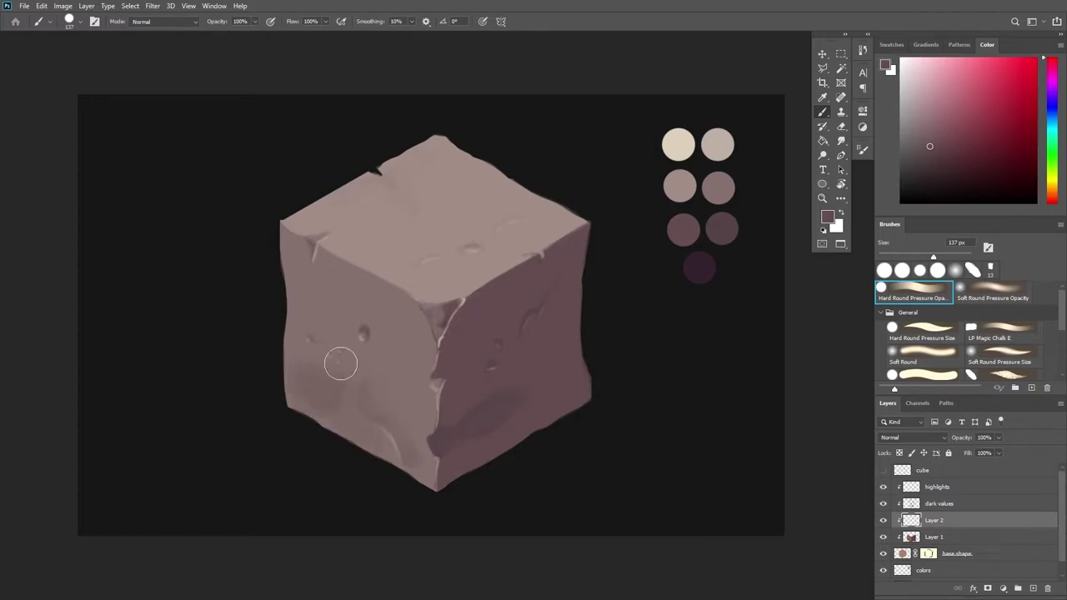
Blend soft tonal variation across the left face with repeatedly sampled mid tones.
left_click(353, 358, "alt")
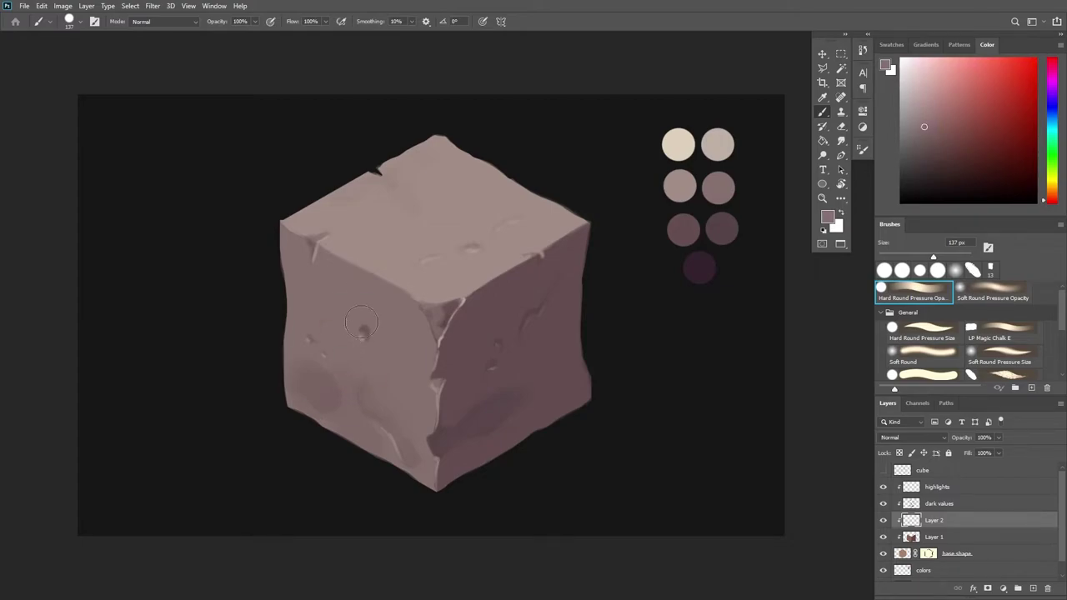
left_click_drag(342, 361, 348, 356)
left_click_drag(323, 353, 330, 358)
left_click(338, 365, "alt")
left_click(305, 420, "alt")
left_click_drag(409, 400, 416, 428)
Brush a slightly darker sampled tone over the middle of the top face.
left_click(340, 300, "alt")
left_click_drag(383, 227, 358, 232)
left_click(301, 216, "alt")
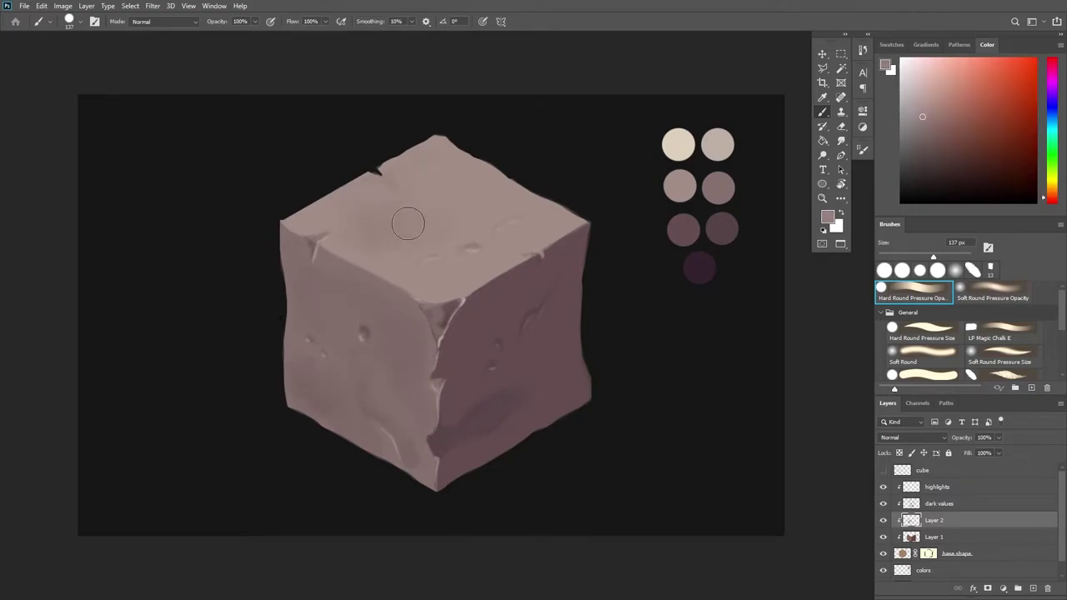
Vary the right face with the dark mauve swatch and blend the left face's tones near the front edge.
left_click(717, 229, "alt")
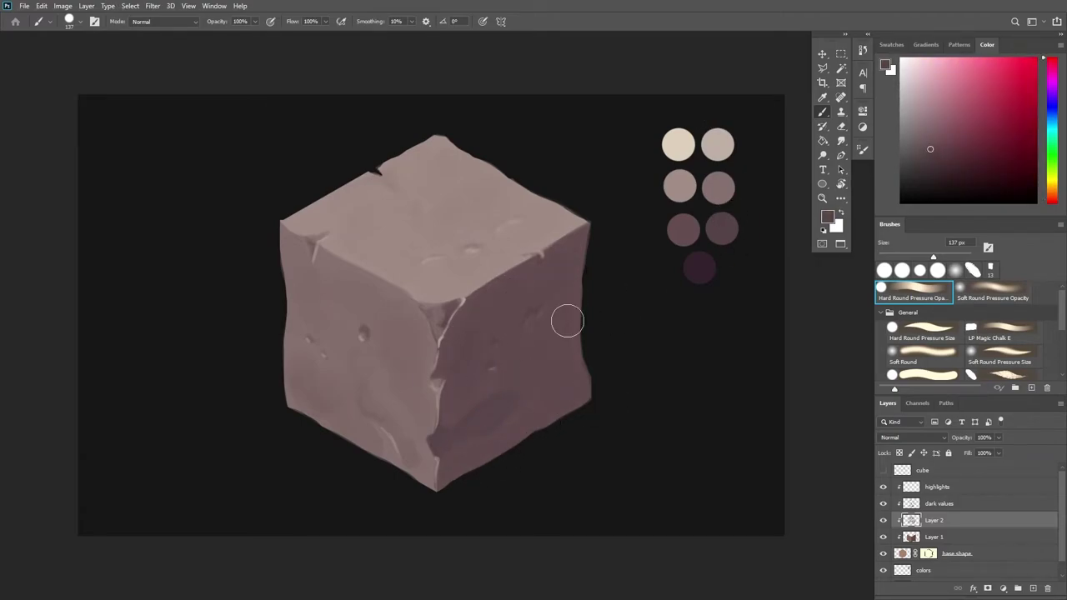
left_click(396, 383, "alt")
left_click(445, 334, "alt")
left_click_drag(402, 328, 397, 326)
left_click(407, 312, "alt")
left_click(409, 351, "alt")
left_click(338, 364, "alt")
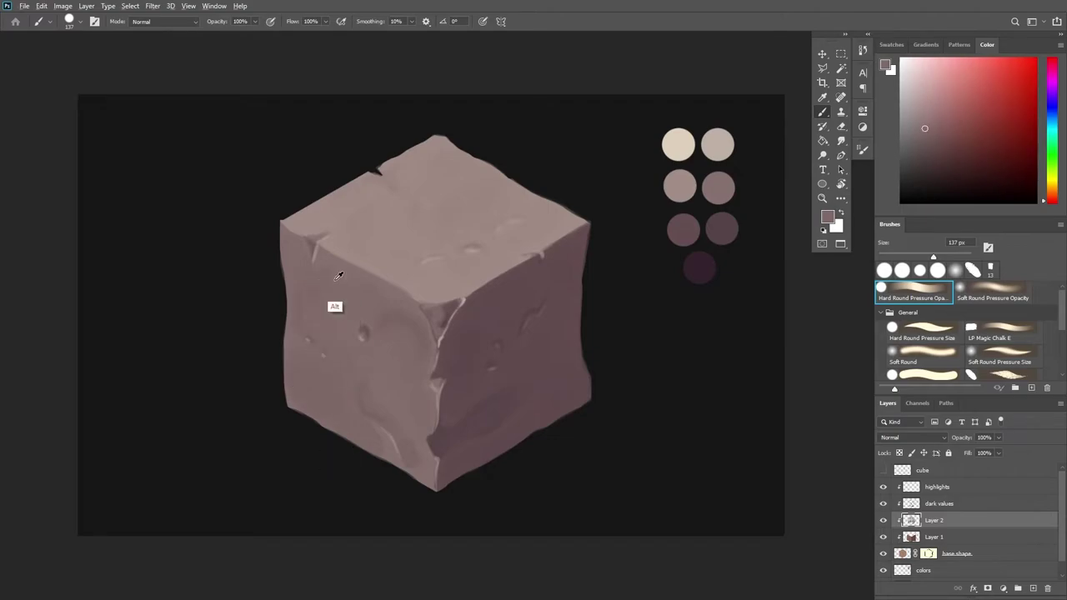
Shade the right face's lower-right corner with the darkest purple swatch and sample blended tones there.
key("z")
left_click_drag(589, 323, 542, 330)
key("b")
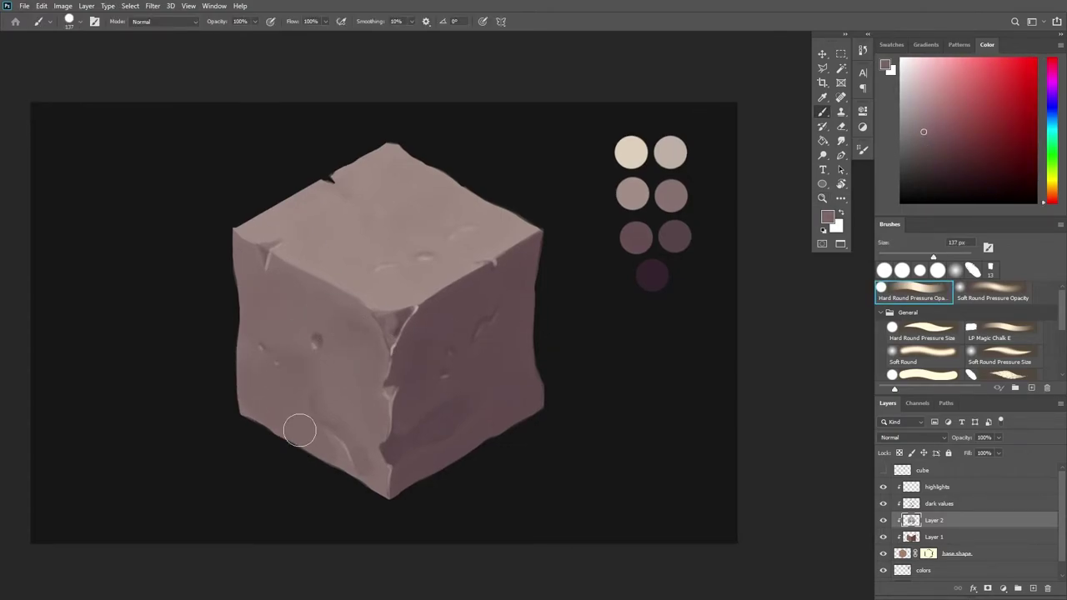
left_click(652, 275, "alt")
mouse_move(546, 383)
left_mouse_down()
mouse_move(541, 417)
mouse_move(536, 341)
mouse_move(522, 441)
mouse_move(466, 467)
left_mouse_up()
left_click(518, 379, "alt")
left_click(540, 395, "alt")
left_click(503, 404, "alt")
left_click(536, 398, "alt")
Extend the dark shading along the right face's bottom and outer edges.
left_click_drag(521, 436, 416, 504)
left_click(498, 422, "alt")
left_click(531, 403, "alt")
left_click_drag(544, 314, 541, 498)
left_click(527, 406, "alt")
Blend tones sampled from the right face over its upper middle area.
left_click(454, 332, "alt")
left_click_drag(433, 328, 461, 321)
left_click(496, 304, "alt")
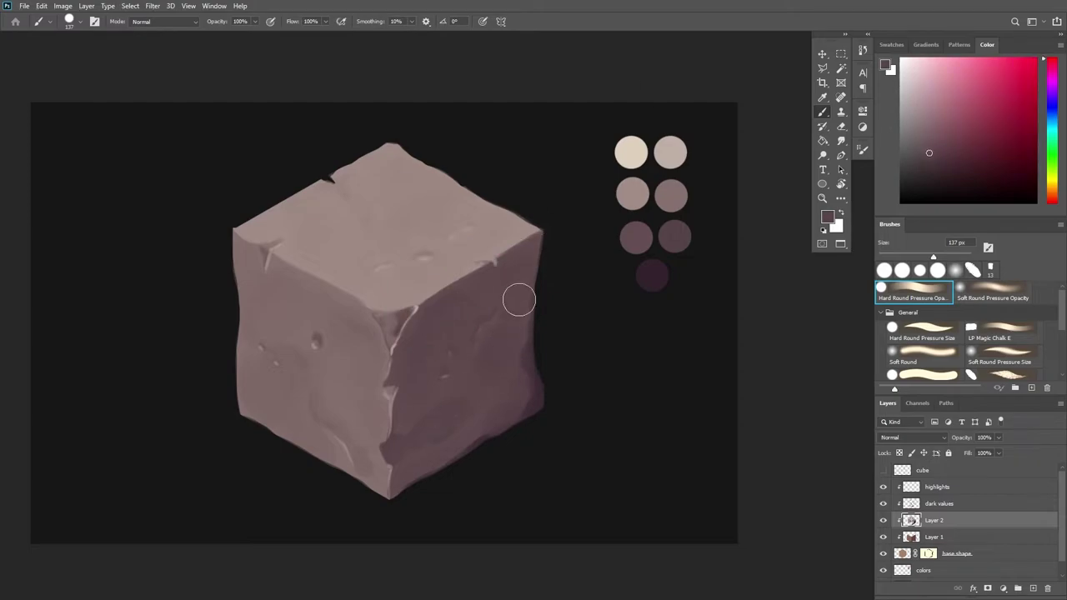
key("z")
key("b")
Even out the right face's shading with tones sampled from its middle, outer edge and bottom edge.
key("alt")
left_click(463, 325, "alt")
left_click(499, 334, "alt")
left_click(499, 331, "alt")
left_click(537, 357, "alt")
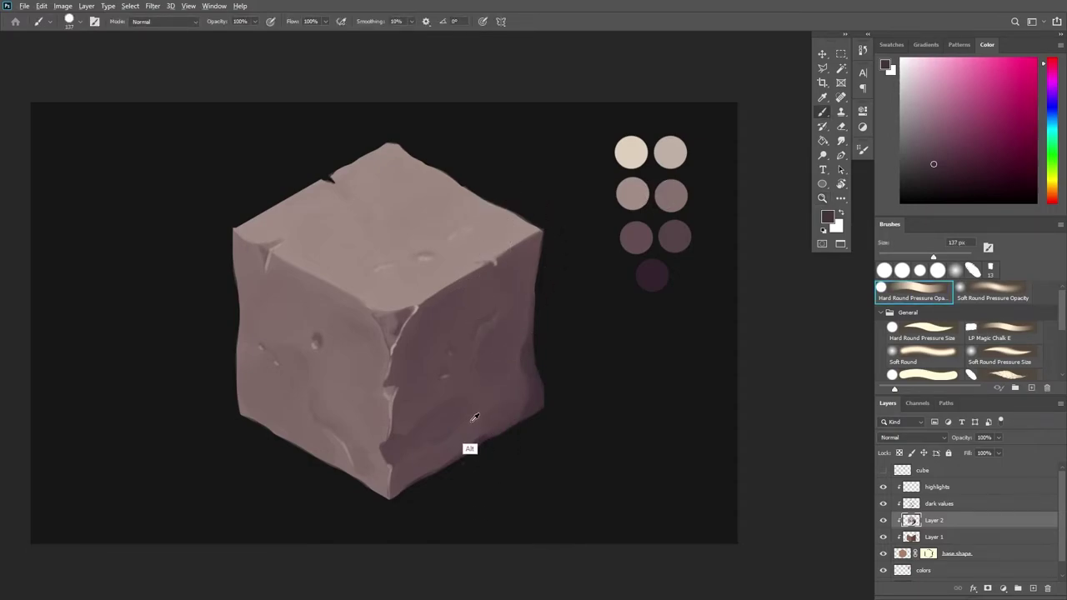
left_click(466, 452, "alt")
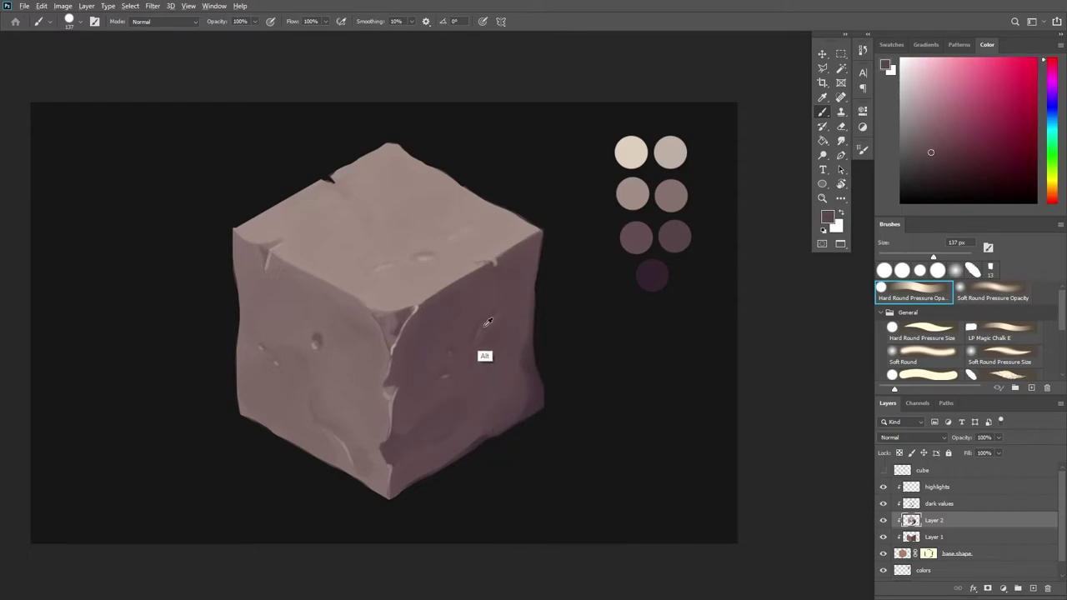
Add subtle tonal variation around the top face's back corner with tones sampled from the surrounding stone.
left_click(358, 326, "alt")
left_click(437, 246, "alt")
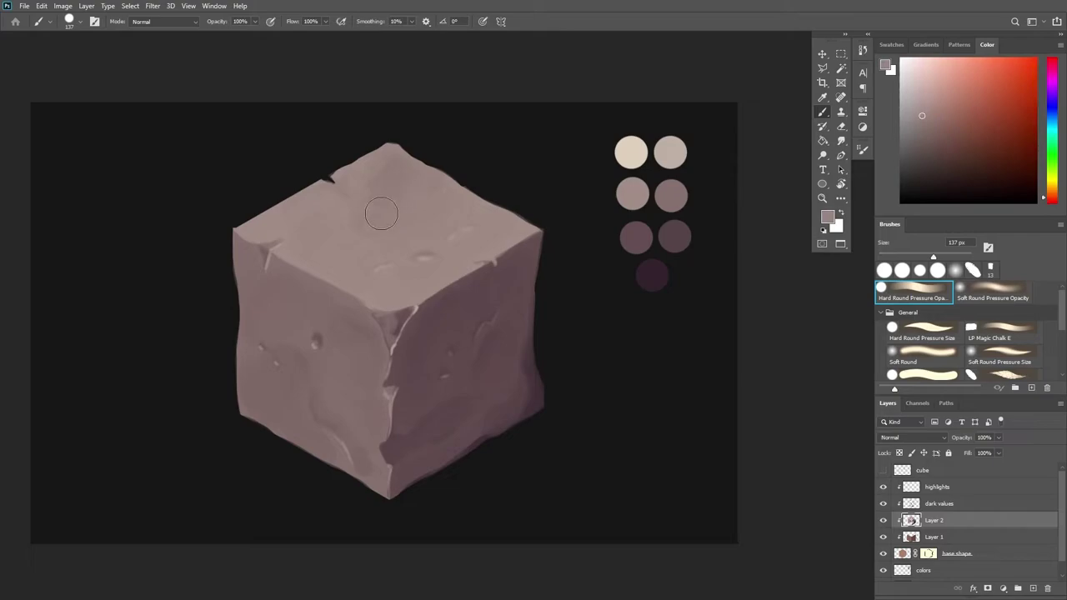
left_click(424, 169, "alt")
left_click(400, 155, "alt")
left_click(432, 208, "alt")
left_click(412, 176, "alt")
mouse_move(455, 195)
left_mouse_down()
mouse_move(423, 239)
mouse_move(428, 190)
left_mouse_up()
Blend sampled light tones over the top face near the front corner.
left_click(390, 292, "alt")
left_click(407, 285, "alt")
left_click(381, 283, "alt")
left_click_drag(381, 283, 424, 271)
left_click(410, 285, "alt")
left_click_drag(553, 307, 521, 296)
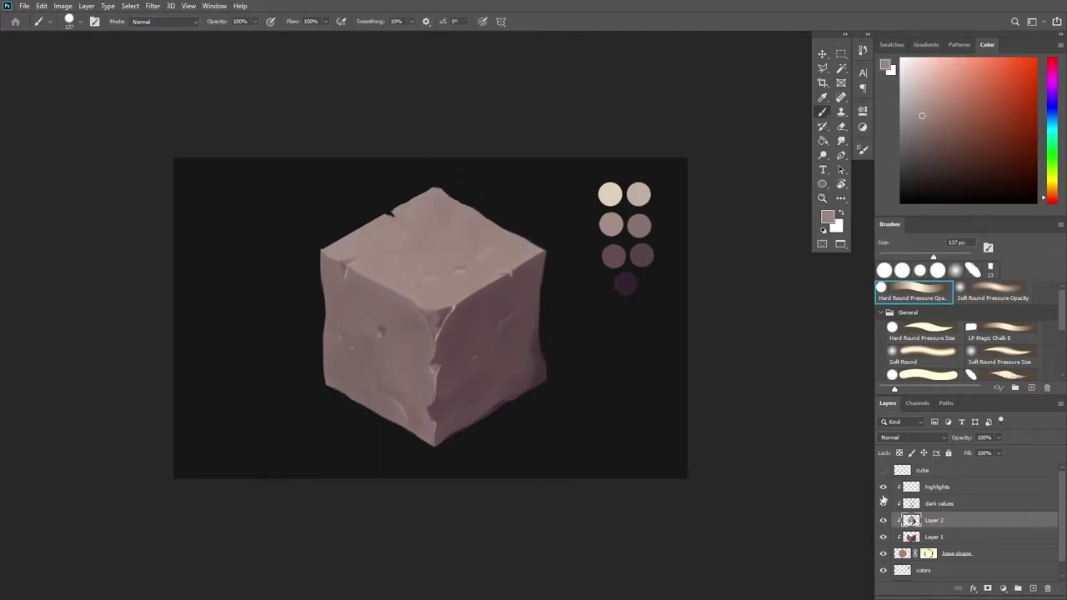
left_click(965, 504)
key("e")
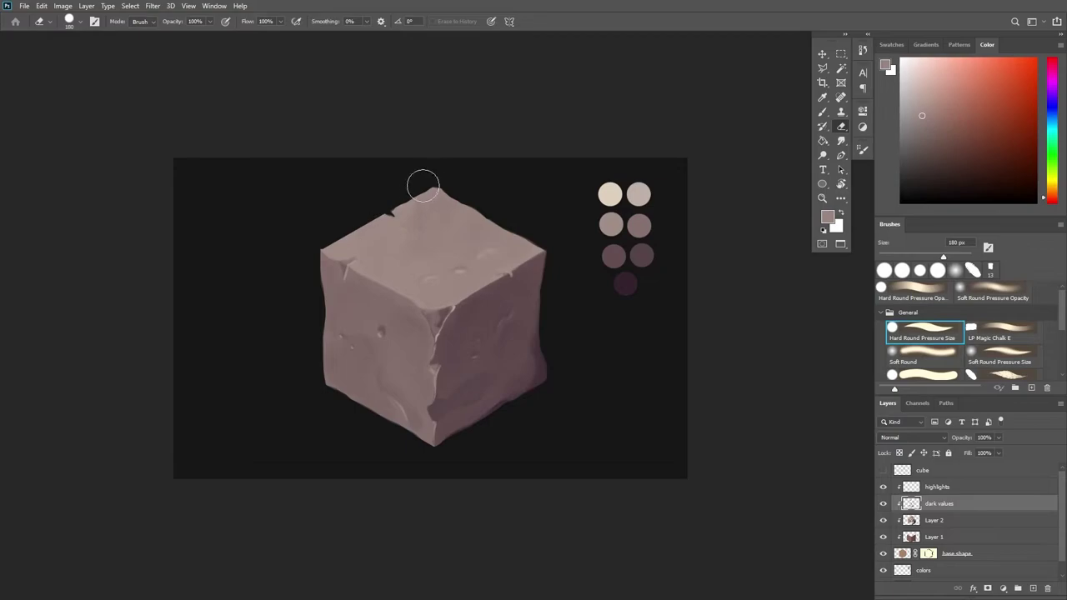
left_click(948, 488)
key("b")
left_click(938, 523)
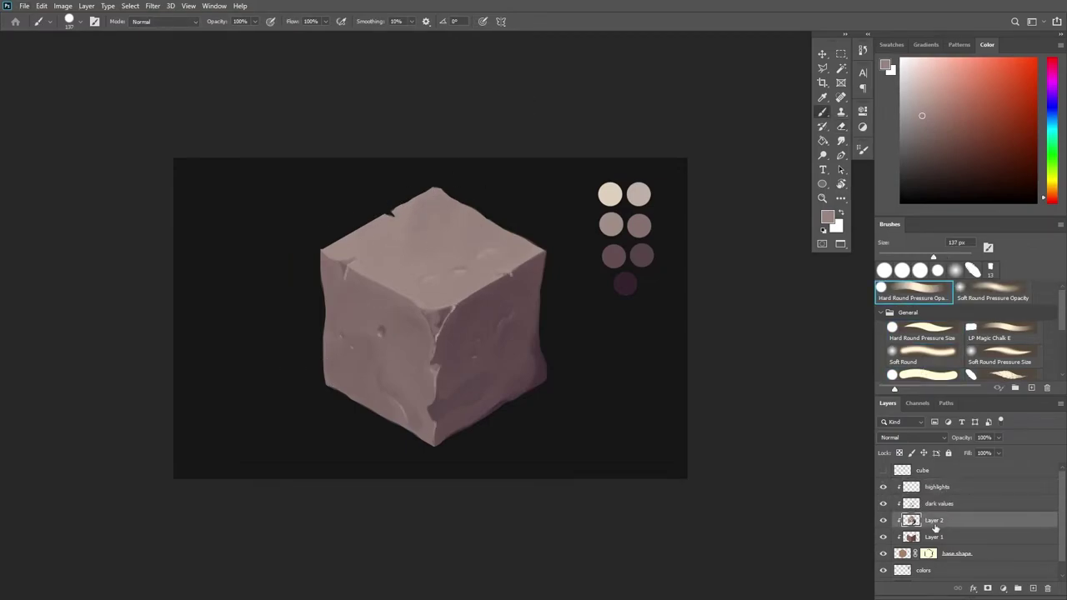
Soften the tonal transitions on the top and left faces on Layer 2 with sampled stone colors.
left_click(410, 216, "alt")
left_click(416, 253, "alt")
left_click(416, 252, "alt")
left_click(356, 300, "alt")
mouse_move(463, 218)
left_mouse_down()
mouse_move(610, 300)
mouse_move(620, 277)
left_mouse_up()
left_click(499, 381, "alt")
On the highlights layer, draw thin light edges around the front corner chip with a 12 px brush and the pale grey swatch.
left_click(943, 489)
left_click(938, 270)
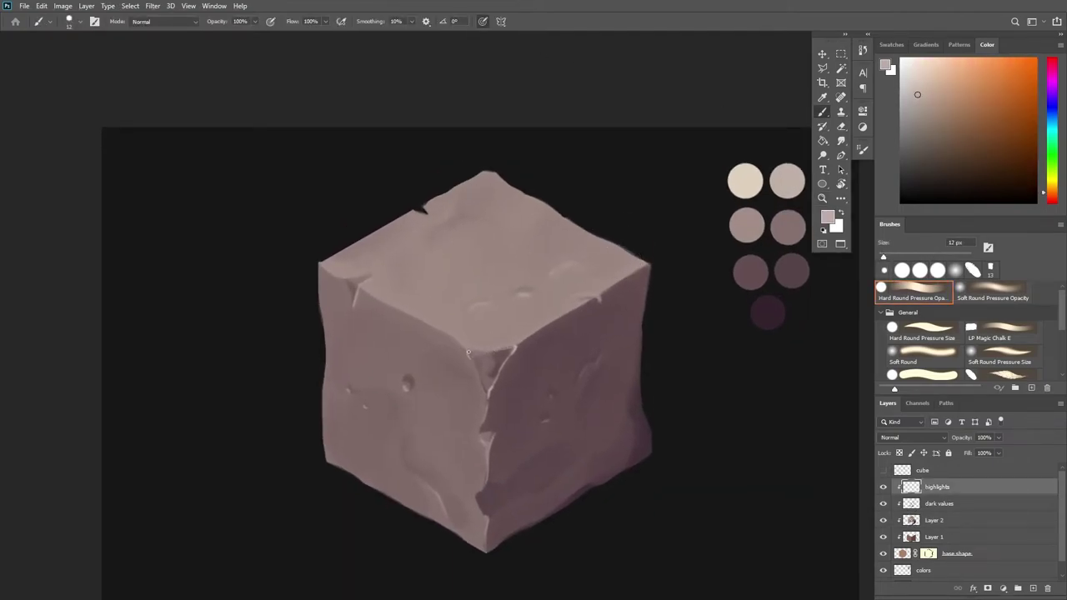
left_click_drag(473, 363, 487, 395)
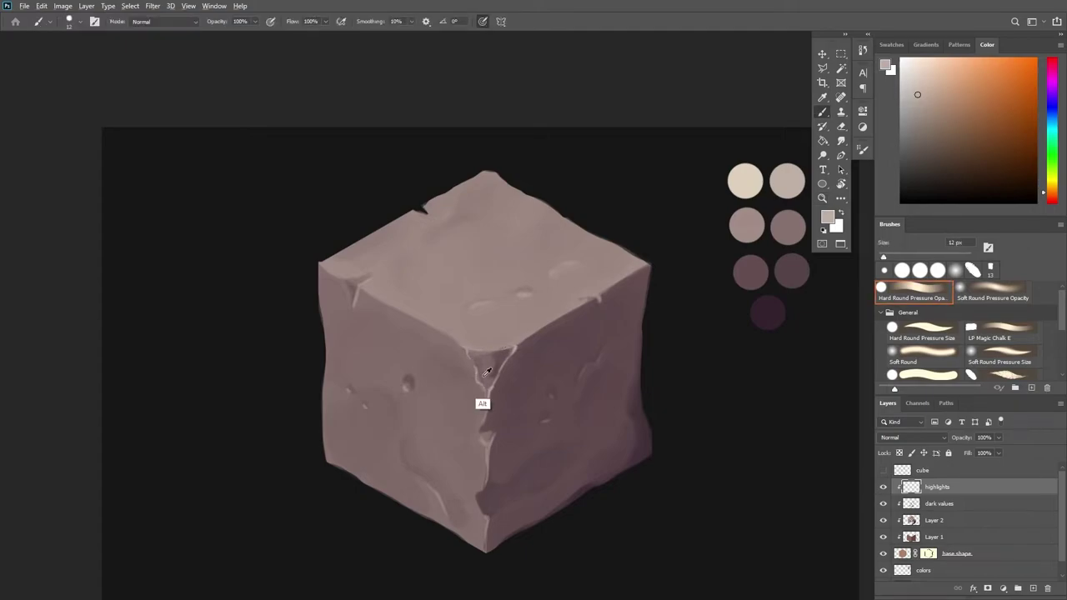
left_click(554, 327, "alt")
left_click(789, 174, "alt")
left_click_drag(619, 237, 597, 238)
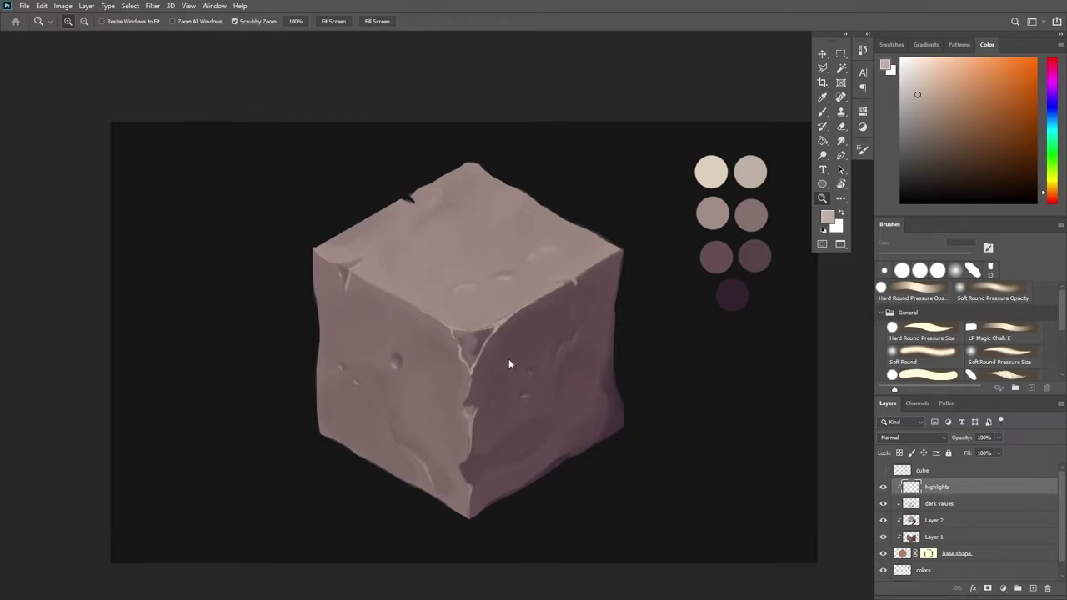
On Layer 2, dab a top-face tone beside the left face's large pit with an 85 px brush, turning off pressure-controlled size.
left_click(937, 503)
left_click(949, 524)
key("b")
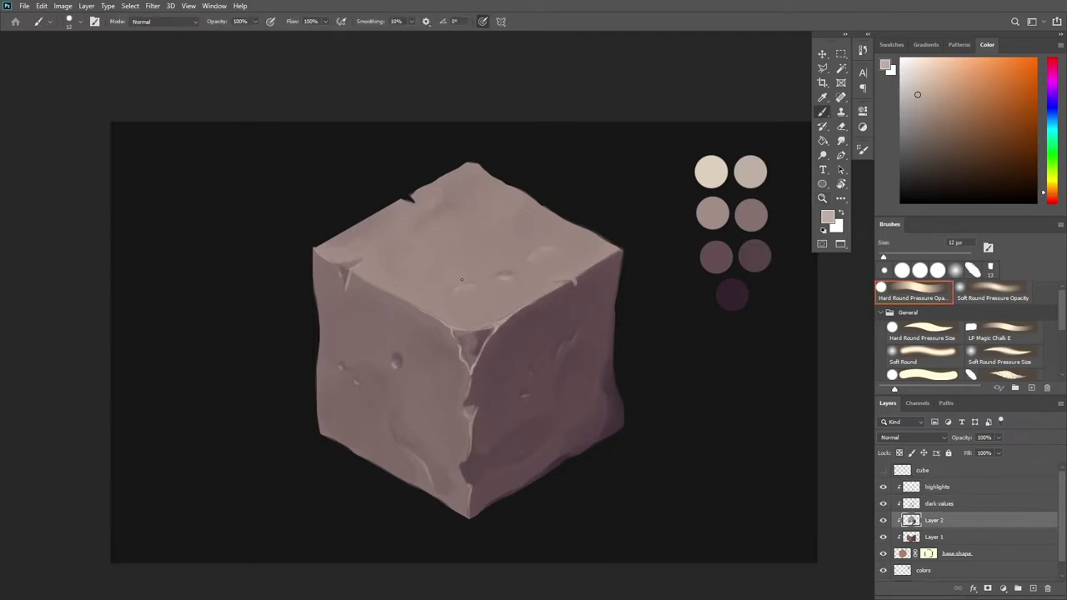
left_click(921, 269)
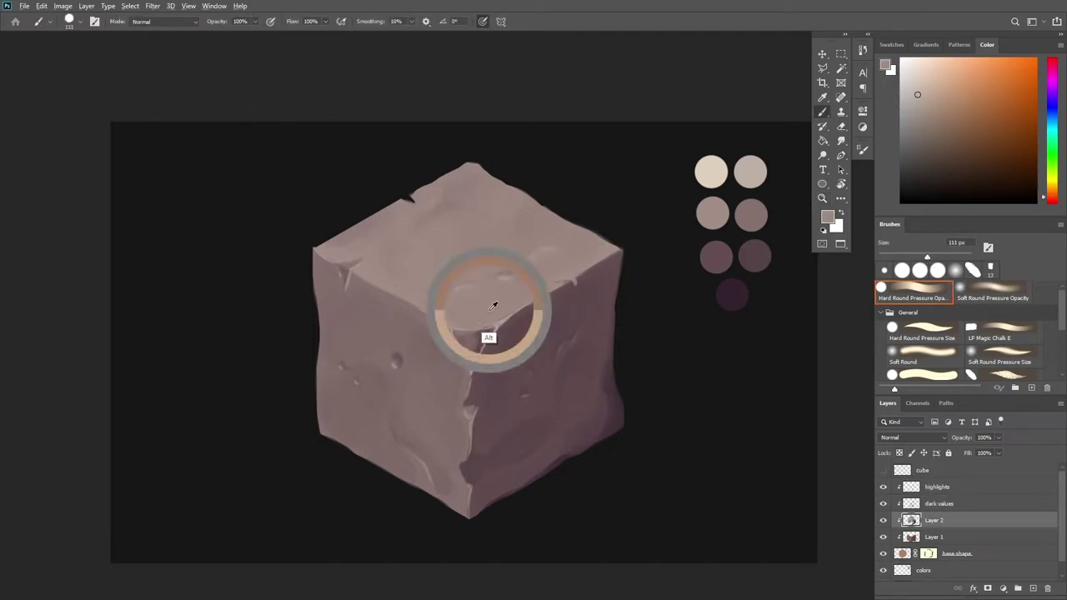
left_click(488, 310, "alt")
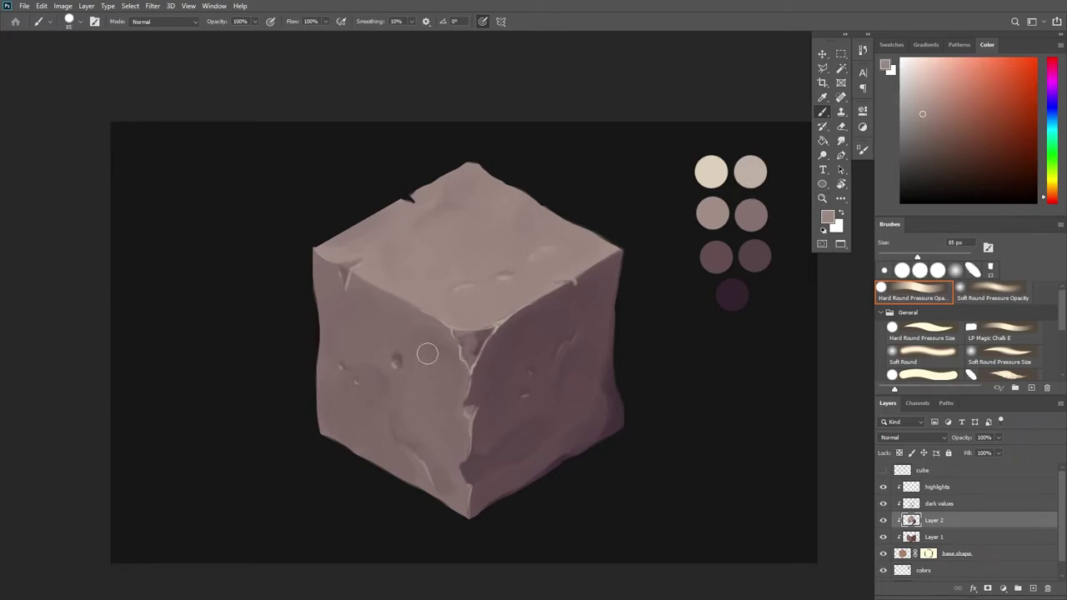
left_click_drag(415, 365, 437, 363)
left_click(483, 22)
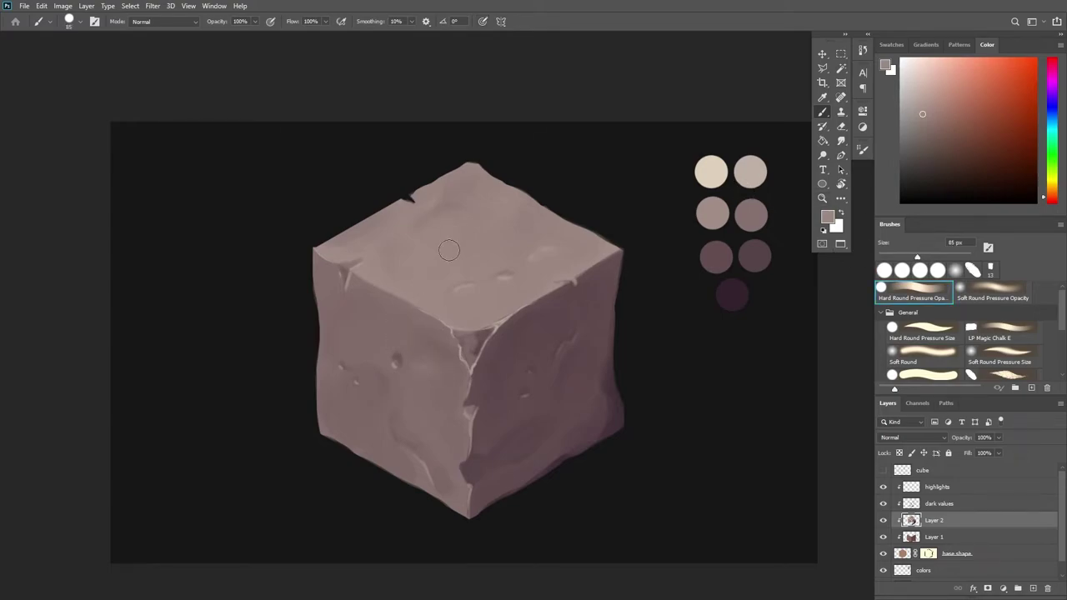
Blend light and mid tones into the patch between the left face's pit and the front edge.
left_click(429, 371, "alt")
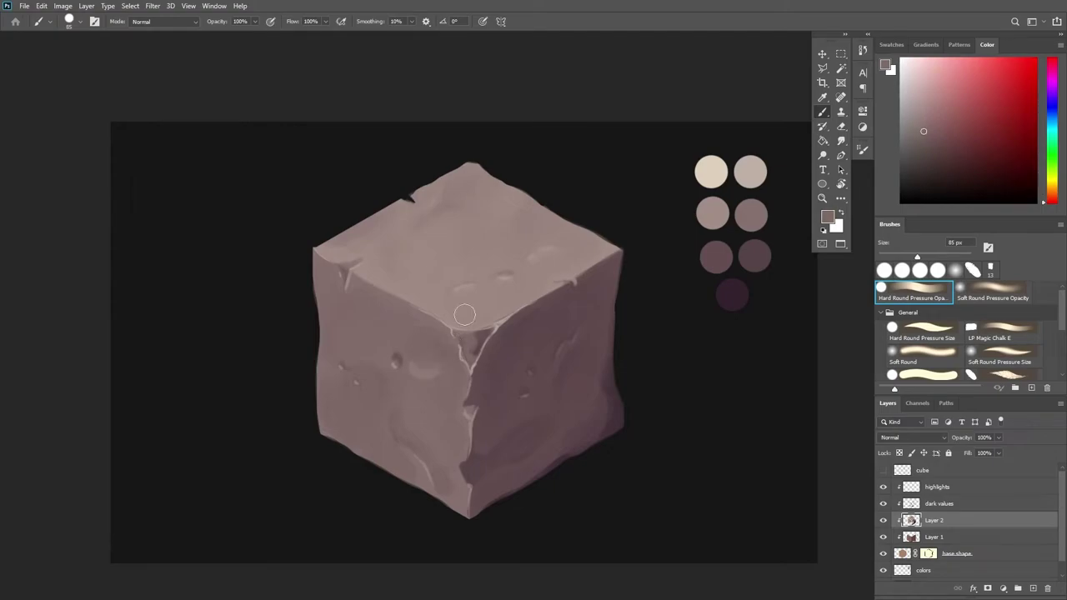
left_click(485, 240, "alt")
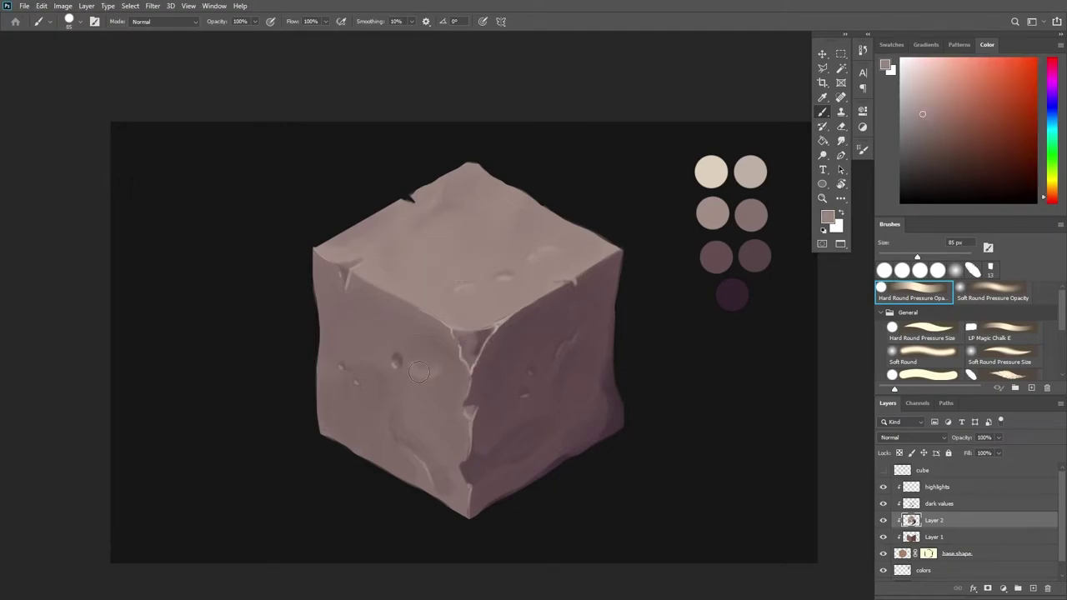
left_click(461, 310, "alt")
left_click_drag(432, 368, 422, 373)
left_click(430, 367, "alt")
Brush soft tonal variation over the left face's lower outer area with sampled tones.
left_click(342, 405, "alt")
left_click(358, 392, "alt")
mouse_move(342, 405)
left_mouse_down()
mouse_move(511, 143)
mouse_move(375, 221)
mouse_move(360, 366)
mouse_move(469, 265)
mouse_move(362, 429)
left_mouse_up()
left_click(360, 366, "alt")
left_click(362, 423, "alt")
Model a soft dark dent on the left face near the front edge with sampled tones.
left_click(426, 383, "alt")
left_click(432, 374, "alt")
left_click(439, 372, "alt")
left_click(434, 350, "alt")
left_click(432, 462, "alt")
Reduce the brush to 31 px and blend sampled tones below the left face's upper outer corner.
left_click(505, 277, "alt")
left_click_drag(911, 256, 892, 257)
left_click(337, 329, "alt")
left_click(341, 320, "alt")
left_click(336, 337, "alt")
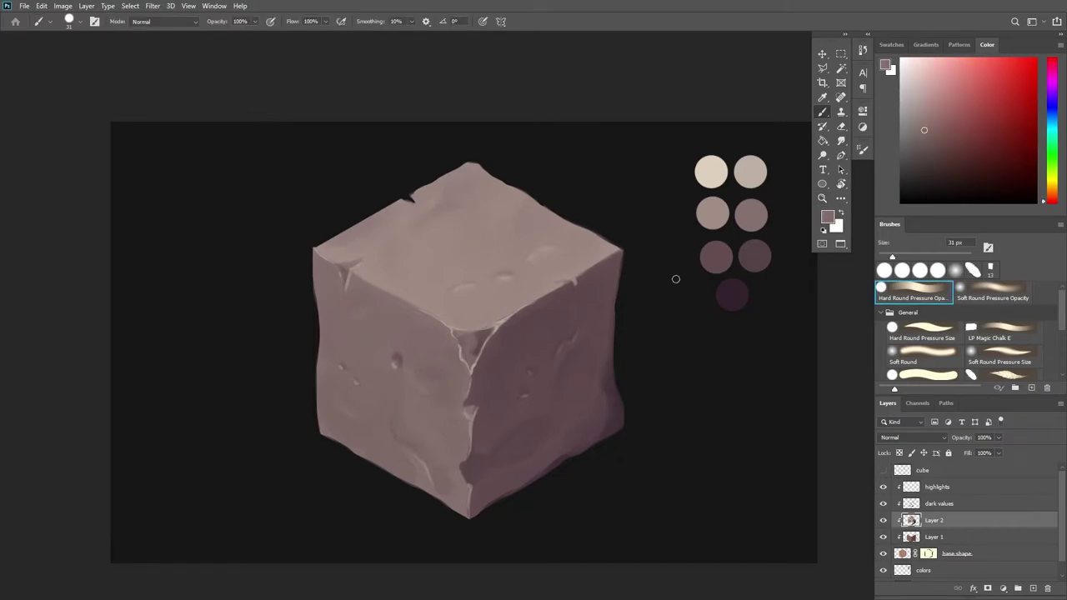
Refine the soft dents on the right face's upper middle with its own sampled tones.
left_click(580, 368, "alt")
left_click(540, 334, "alt")
left_click_drag(533, 332, 530, 364)
left_click(529, 362, "alt")
left_click(520, 342, "alt")
left_click_drag(528, 293, 500, 323)
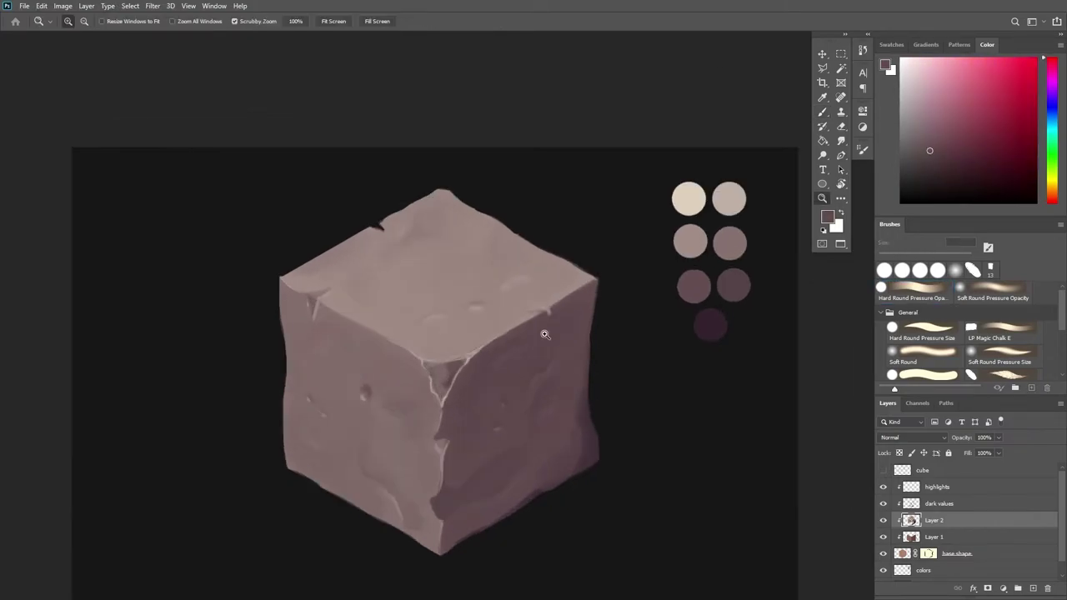
Darken the notch near the bottom of the front edge with the darkest purple swatch and blend it into the right face.
left_click(710, 327, "alt")
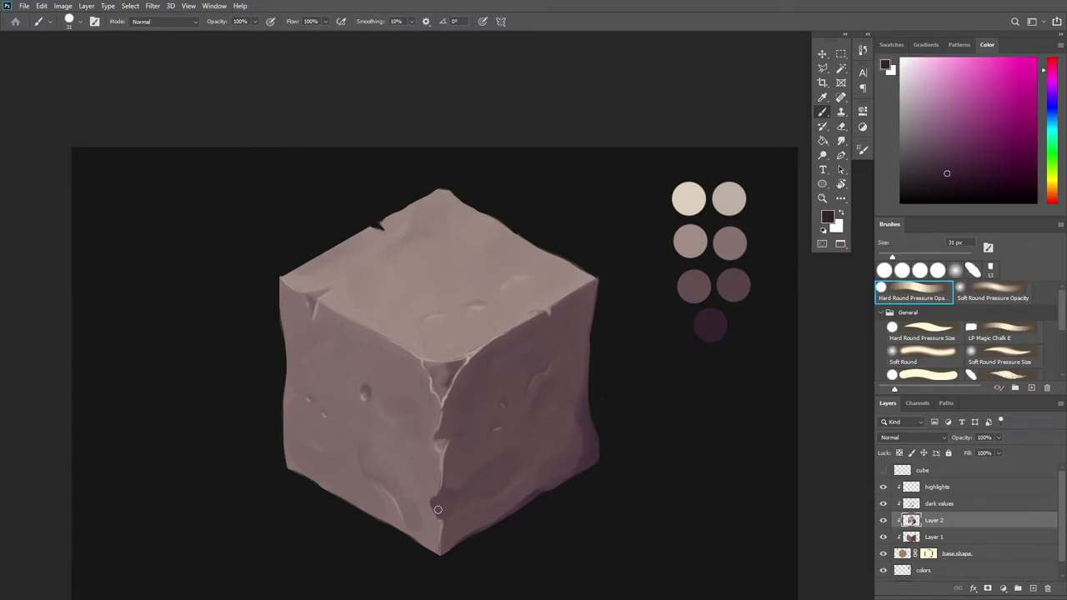
left_click(471, 483, "alt")
left_click_drag(523, 400, 475, 400)
Paint a soft crease across the back half of the top face with sampled light and dark tones.
left_click(447, 291, "alt")
left_click_drag(461, 299, 517, 296)
left_click_drag(415, 276, 442, 259)
left_click(437, 272, "alt")
left_click_drag(322, 331, 461, 251)
left_click(439, 304, "alt")
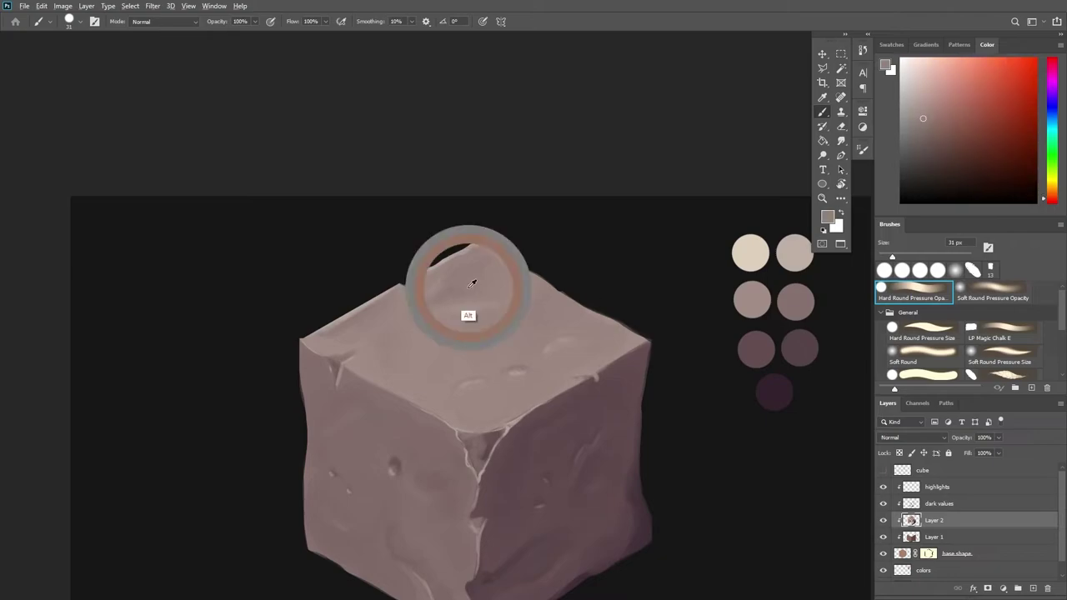
left_click(476, 379, "alt")
left_click_drag(484, 275, 433, 275)
left_click_drag(606, 322, 632, 323)
Blend sampled tones along the left face's lower edge and into the right face.
left_click(372, 484, "alt")
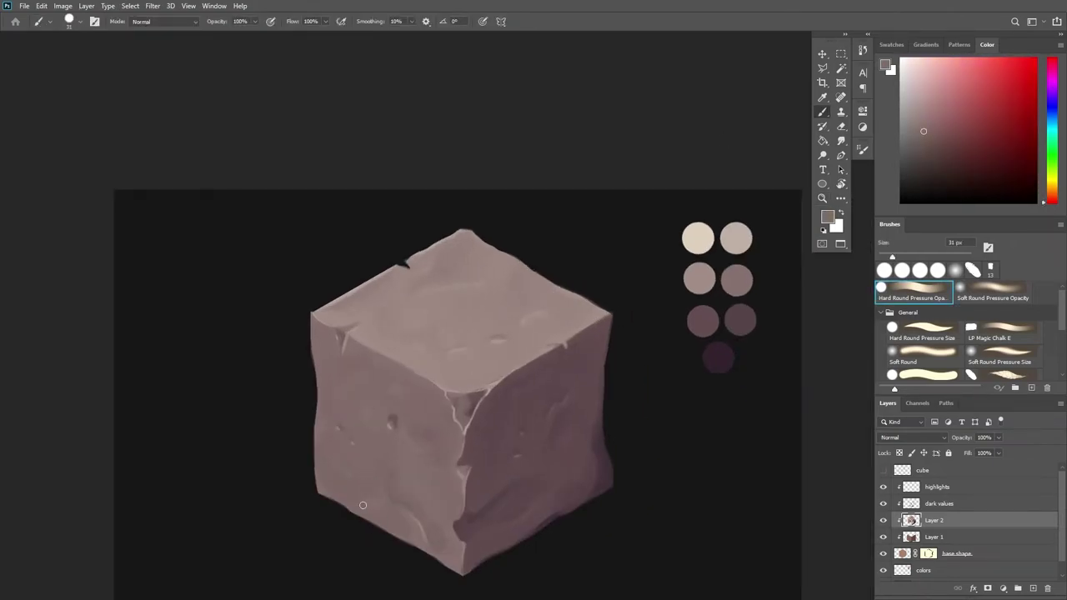
left_click_drag(543, 364, 480, 371)
left_click(399, 511, "alt")
left_click(491, 460, "alt")
Compare the cube with and without Layer 2 by toggling its visibility.
left_click_drag(635, 345, 590, 346)
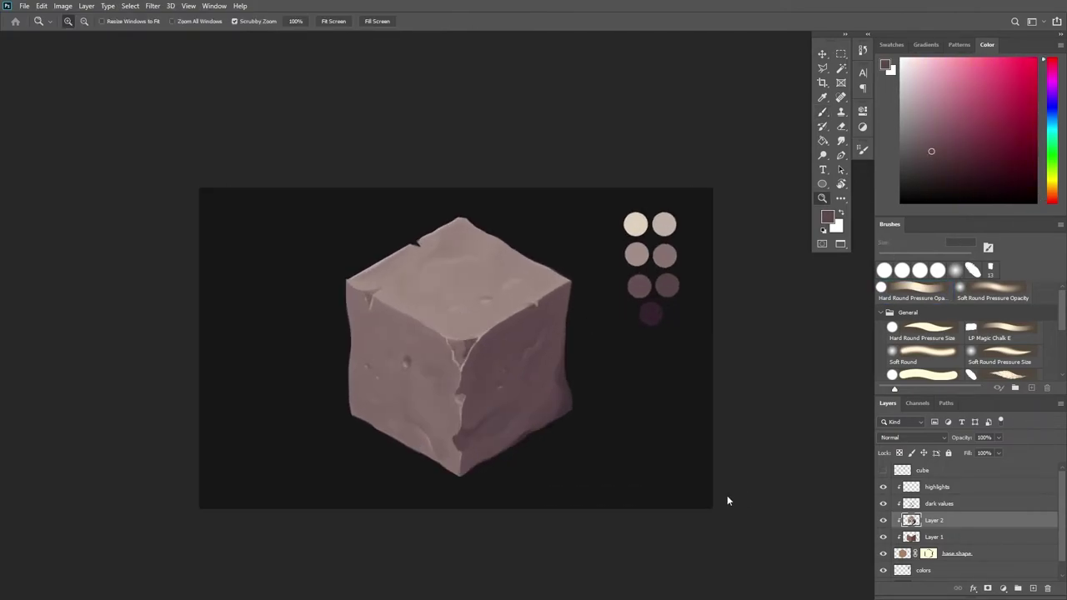
left_click(883, 521)
left_click(883, 521)
left_click(883, 521)
left_click(883, 521)
scroll(477, 410, "up", 1)
mouse_move(589, 467)
left_mouse_down()
mouse_move(574, 451)
mouse_move(572, 460)
left_mouse_up()
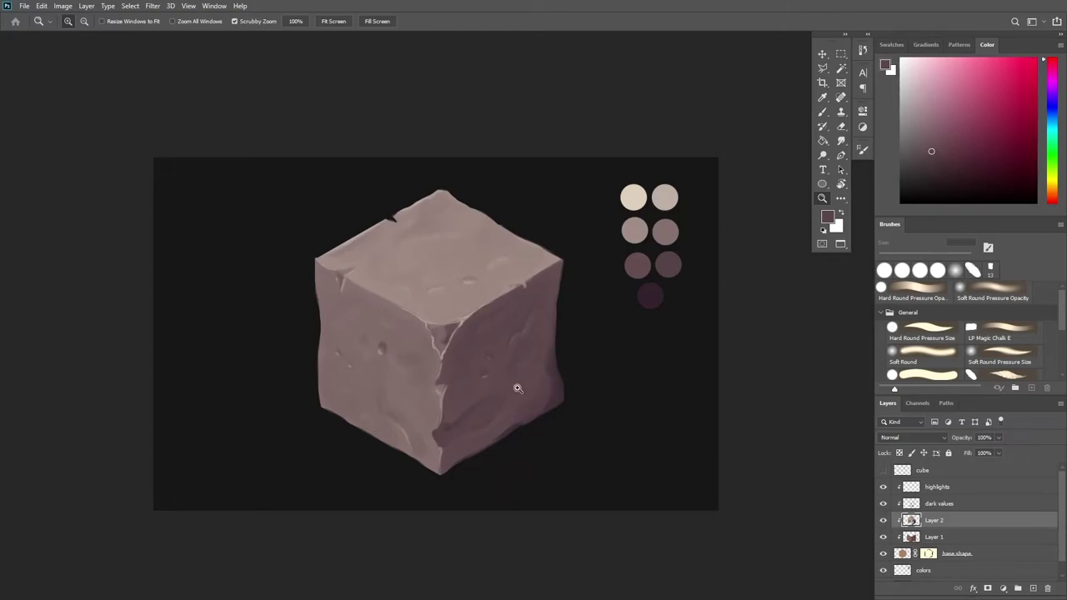
On the dark values layer, deepen the notch near the bottom of the front edge with the darkest purple and mauve swatches.
key("b")
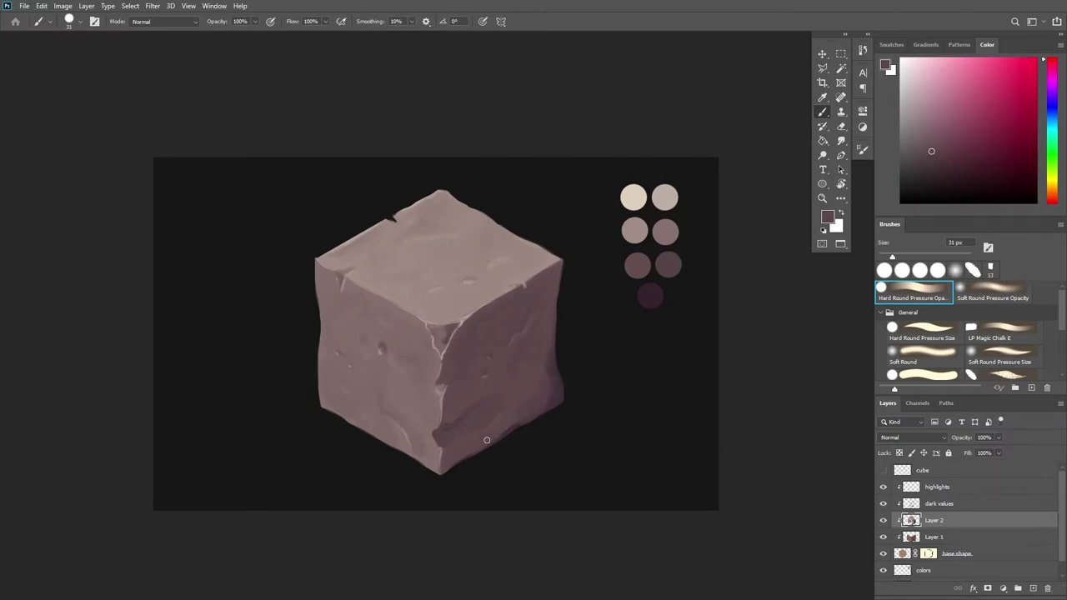
key("e")
left_click_drag(492, 388, 478, 374)
scroll(480, 358, "up", 2)
key("b")
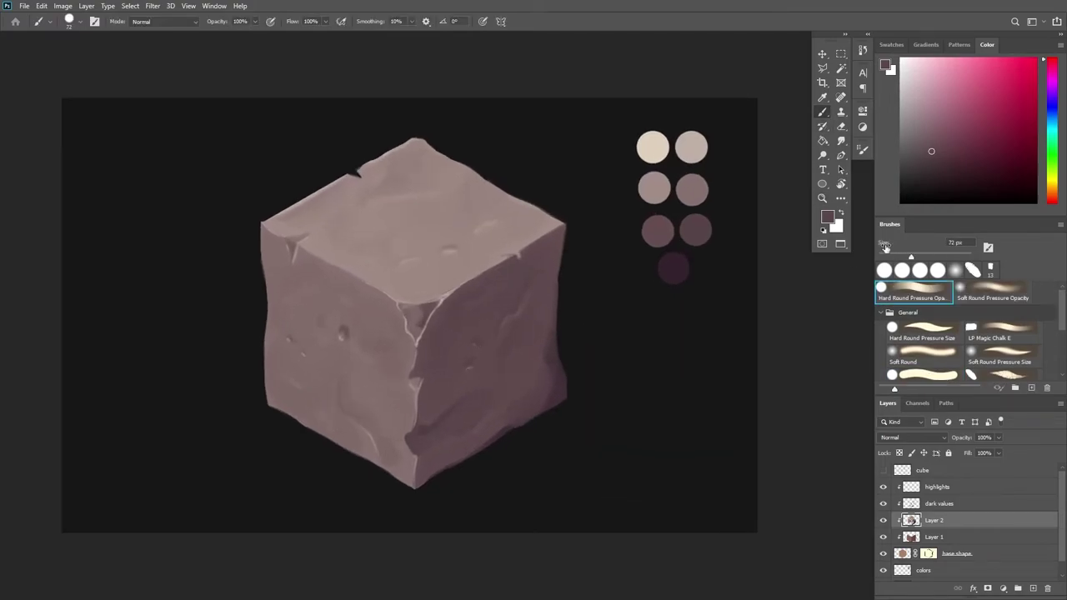
left_click(683, 268, "alt")
left_click(940, 504)
left_click(658, 238, "alt")
left_click(692, 190, "alt")
On the highlights layer, paint a light edge along the crease beside the right face's lower notch, with pressure-controlled size off.
left_click(937, 486)
left_click(654, 188, "alt")
left_click(393, 420, "alt")
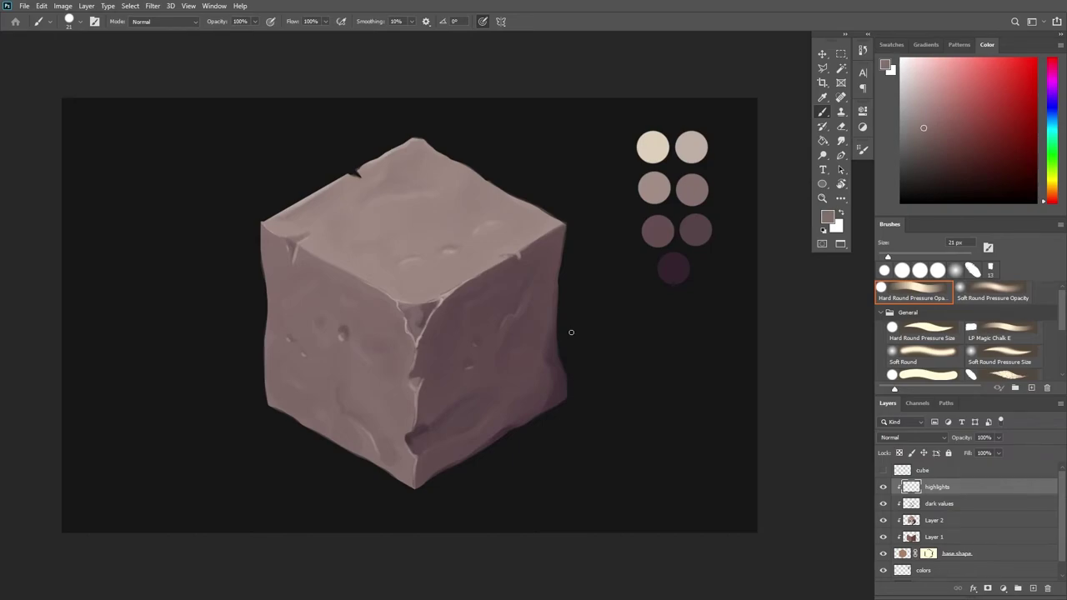
left_click(482, 22)
left_click_drag(455, 431, 472, 432)
key("e")
key("b")
Blend sampled tones over the left face's lower area and the front corner chip.
left_click(511, 370, "alt")
right_click(365, 414, "alt")
left_click(351, 407, "alt")
mouse_move(422, 314)
left_mouse_down()
mouse_move(421, 323)
mouse_move(413, 314)
left_mouse_up()
left_click(425, 292, "alt")
scroll(404, 333, "up", 5)
left_click(438, 304, "alt")
On the dark values layer, paint fine cracks and chips near the top face's two side corners with a 13 px brush.
key("bracketleft")
key("bracketleft")
key("bracketleft")
key("bracketleft")
key("bracketleft")
key("bracketleft")
key("bracketleft")
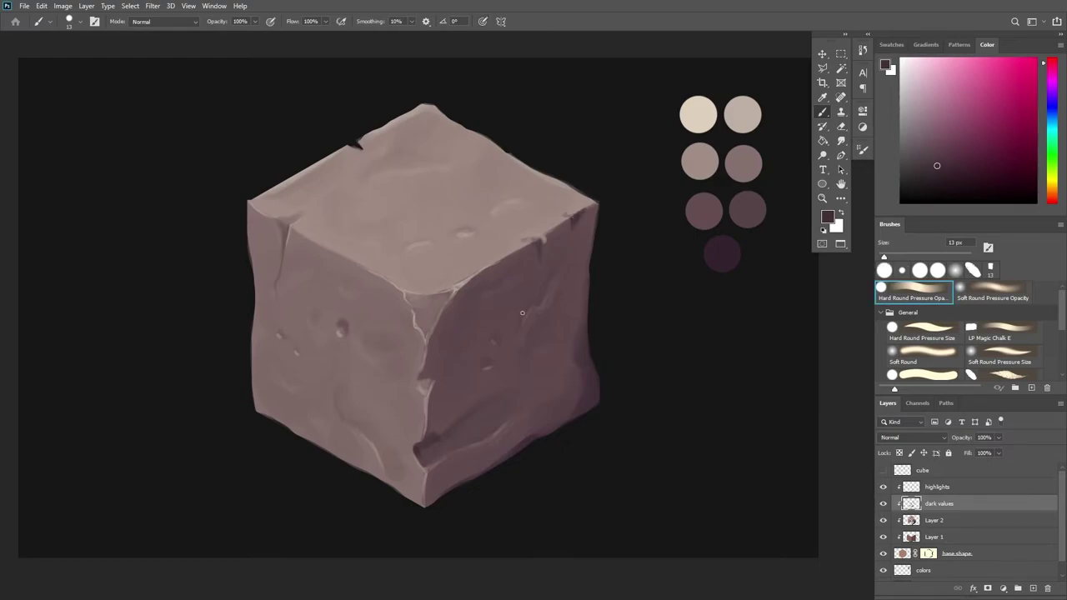
left_click(586, 210, "alt")
left_click(409, 355, "alt")
left_click_drag(577, 217, 570, 224)
Accent the chip near the top face's right corner with the pale grey swatch and deepen it with the darkest purple.
left_click(937, 487)
left_click(743, 114, "alt")
key("d")
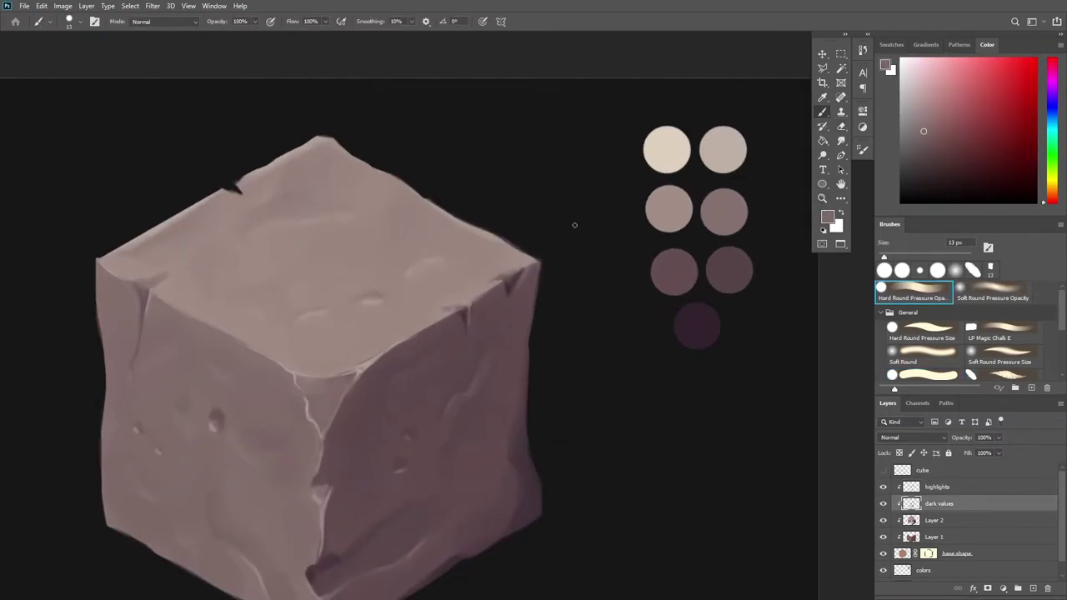
left_click(691, 319, "alt")
left_click_drag(505, 282, 502, 292)
mouse_move(596, 317)
left_mouse_down()
mouse_move(575, 305)
mouse_move(569, 279)
left_mouse_up()
Refine the crack at the left face's upper corner and paint extra small pits around its large pit.
left_click(260, 275, "alt")
left_click(268, 325, "alt")
left_click(259, 211, "alt")
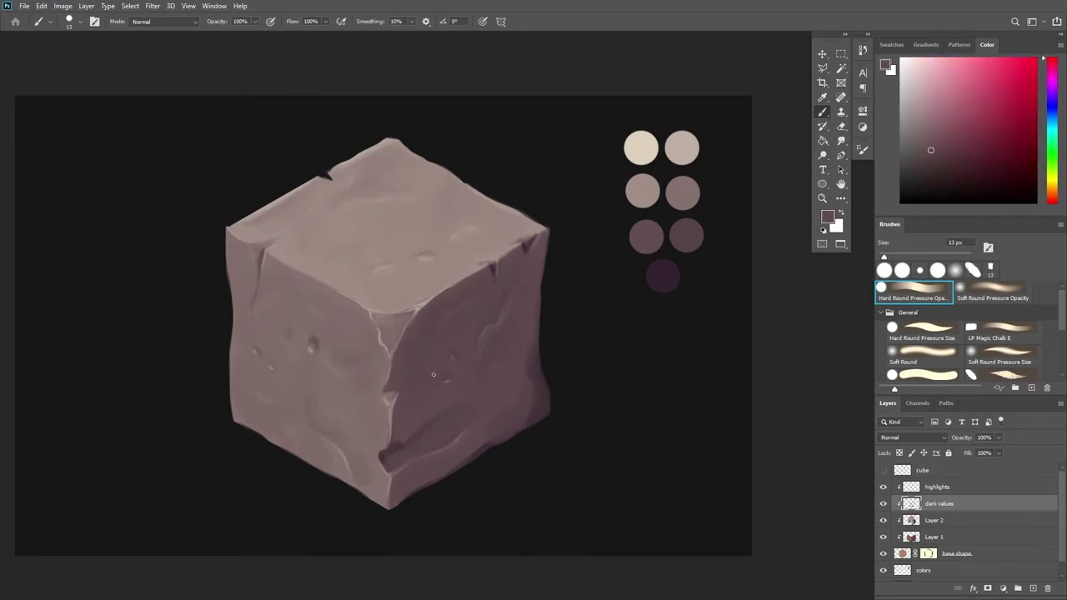
left_click(320, 308, "alt")
left_click_drag(367, 334, 334, 336)
Deepen the two small pits on the right face with dark tones and refine their rims on the highlights layer.
left_click(424, 359, "alt")
left_click_drag(416, 381, 420, 386)
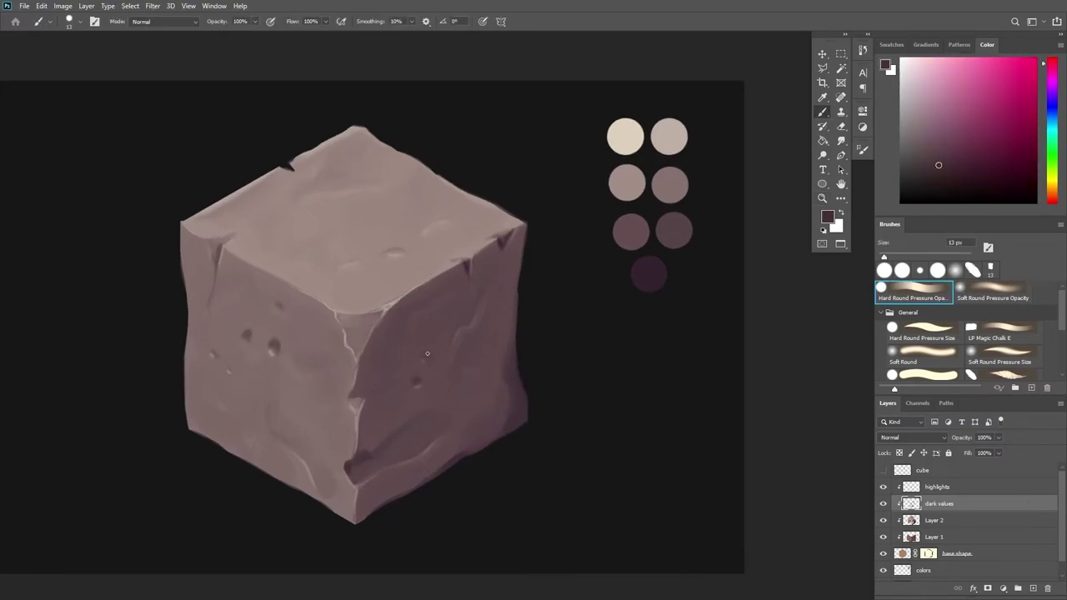
left_click(431, 394, "alt")
left_click(938, 487)
left_click(417, 386, "alt")
left_click(417, 383, "alt")
key("alt+bracketleft")
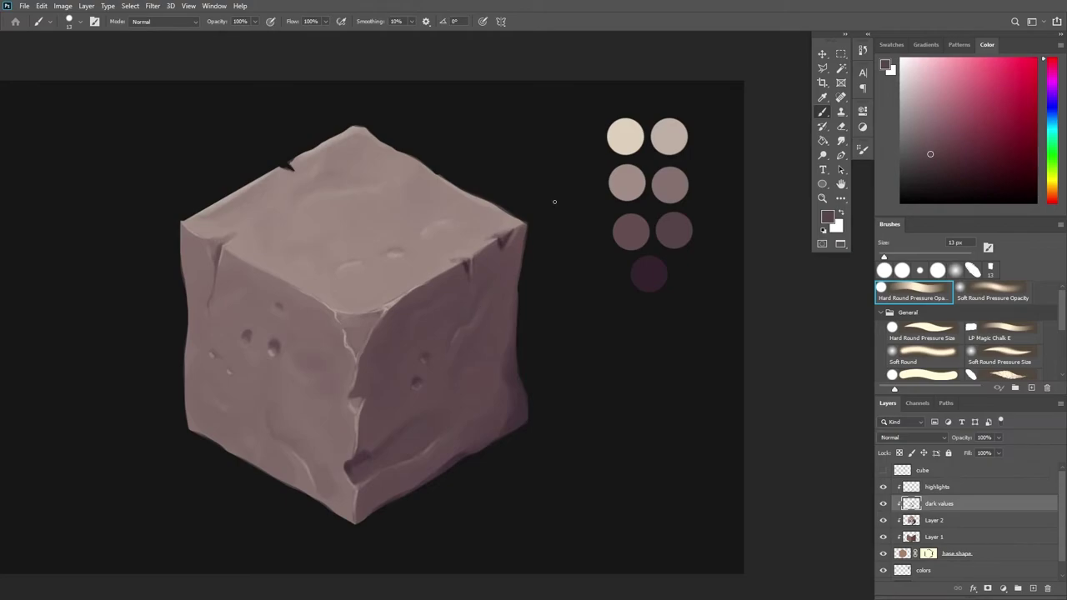
On the dark values layer, paint a crack at the left face's lower outer corner with an 18 px hard round brush.
left_click(452, 417, "alt")
left_click_drag(338, 340, 386, 396)
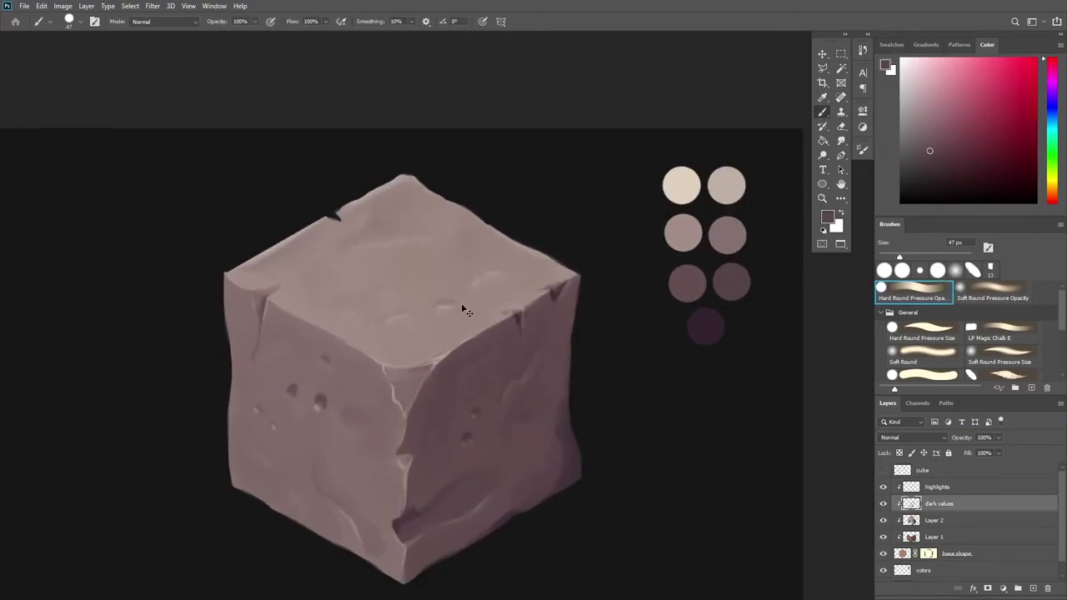
key("alt+bracketleft")
left_click(396, 578, "alt")
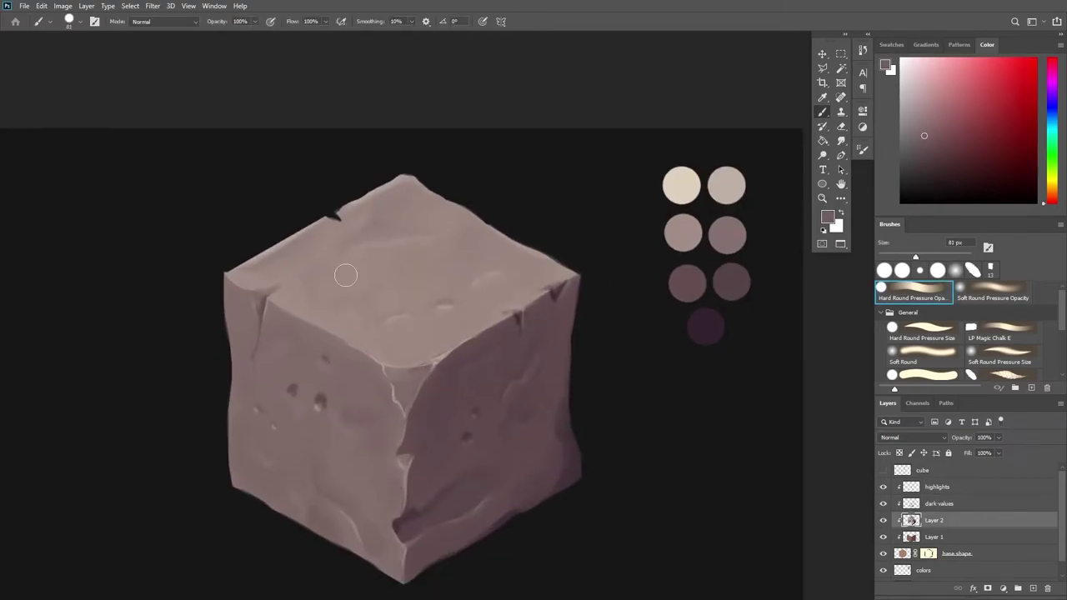
left_click(886, 257)
left_click(275, 503, "alt")
key("alt+bracketright")
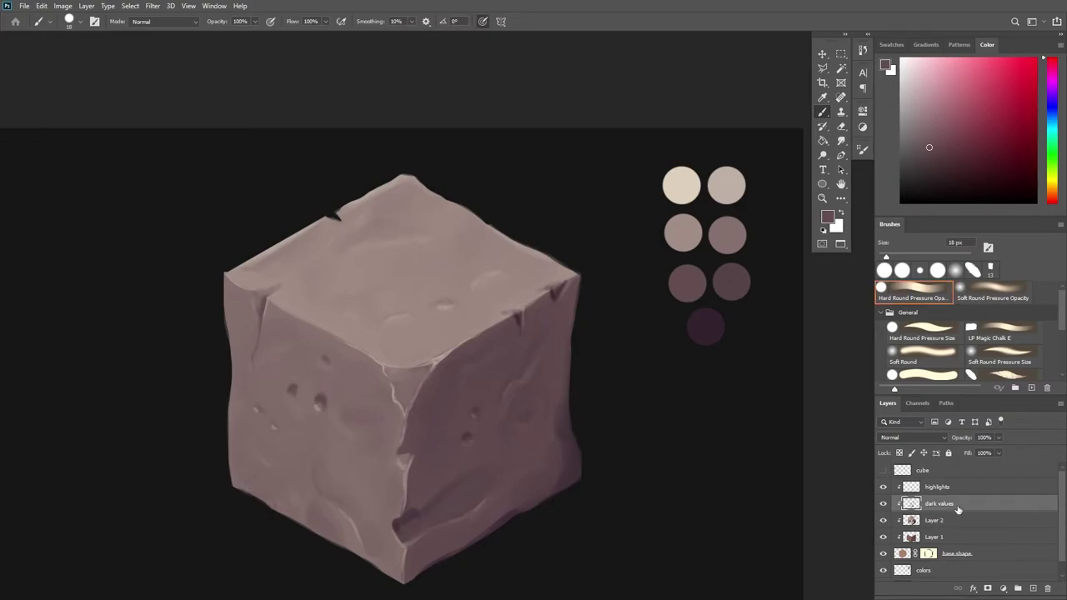
left_click(433, 536, "alt")
left_click(292, 389, "alt")
left_click(483, 22)
left_click_drag(163, 514, 250, 474)
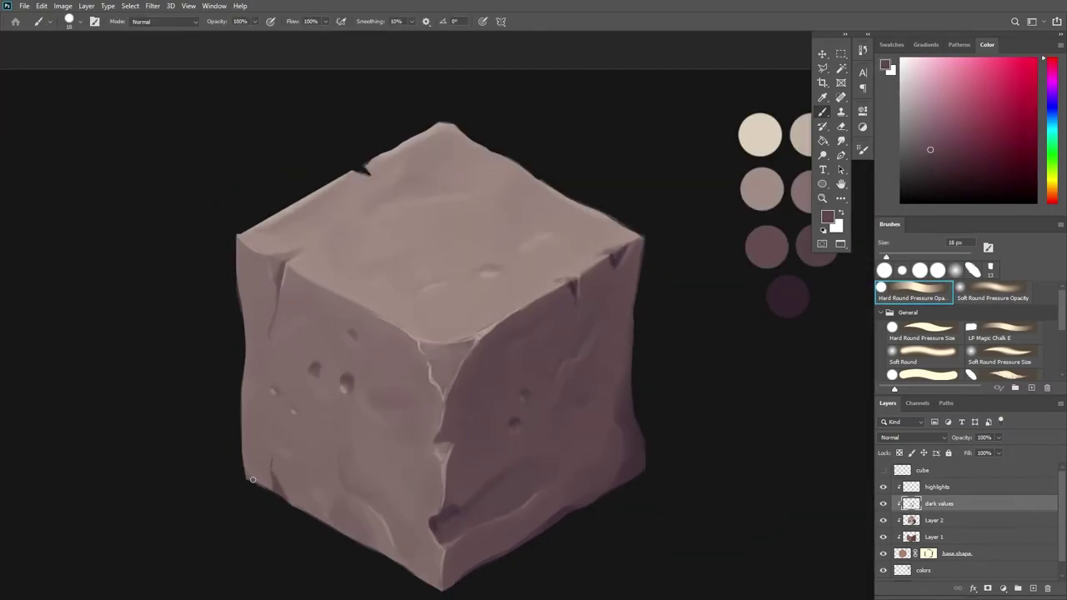
Deepen the left face's lower edge and the cube's bottom corner with darker sampled tones.
left_click_drag(445, 374, 397, 329)
left_click_drag(302, 518, 230, 533)
left_click(237, 509, "alt")
left_click_drag(231, 508, 285, 538)
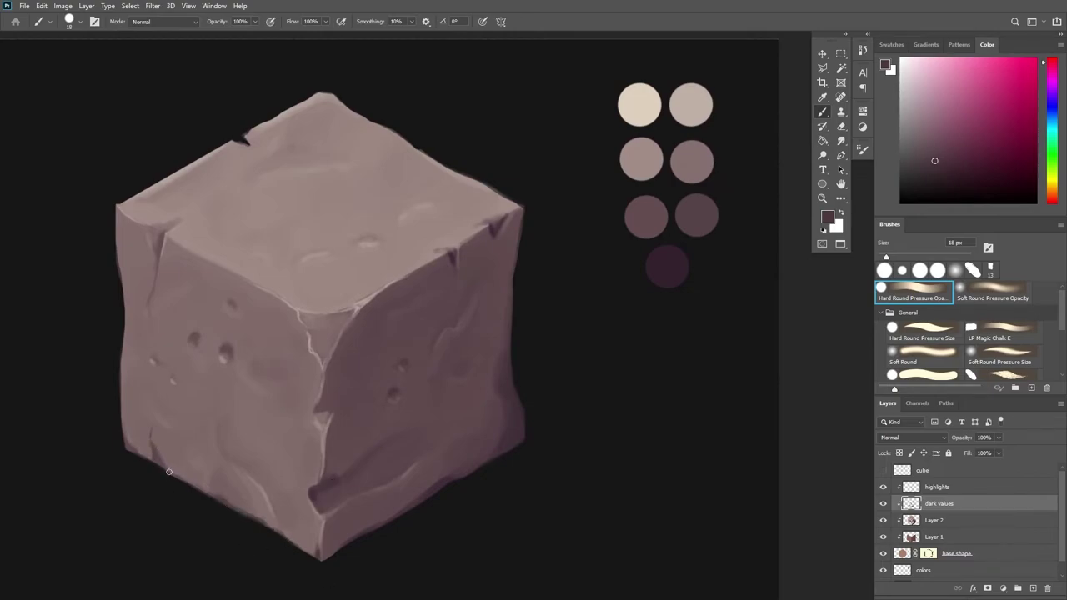
left_click(460, 480, "alt")
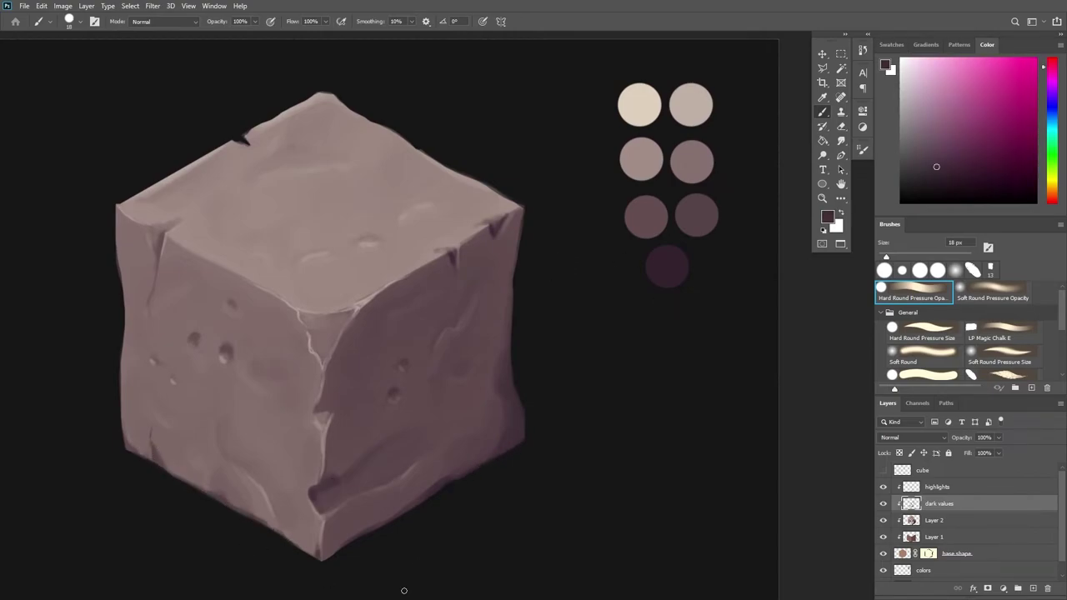
left_click(511, 414, "alt")
left_click_drag(505, 363, 506, 390)
left_click_drag(593, 342, 597, 371)
left_click(420, 340, "alt")
On Layer 2, darken the lower parts of both side faces with a 281 px Soft Round Pressure Opacity brush.
left_click(934, 520)
left_click(567, 441, "alt")
left_click(992, 291)
left_click_drag(545, 397, 525, 442)
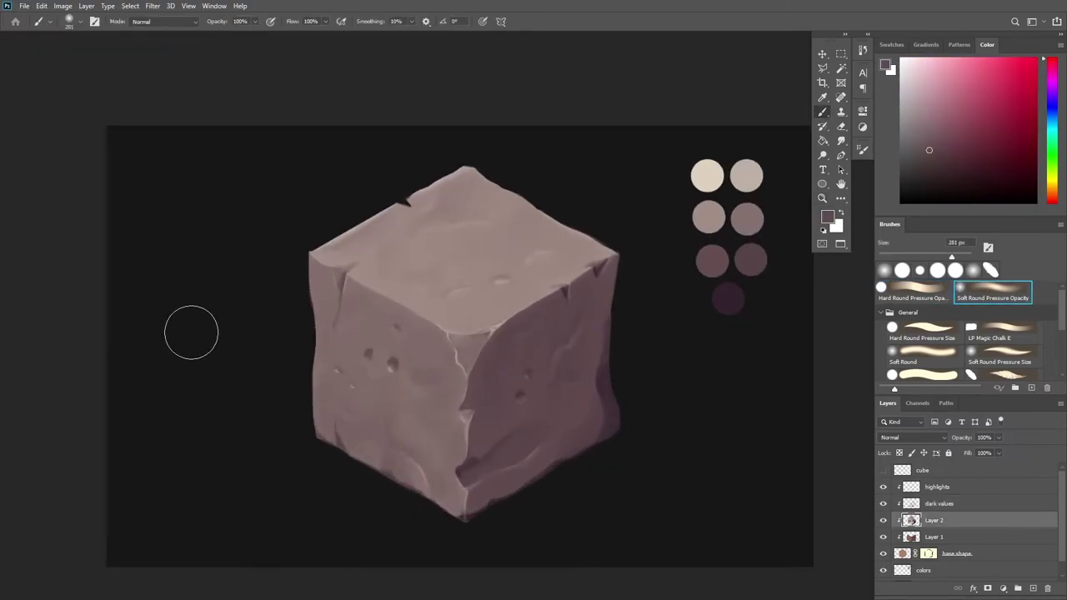
left_click_drag(353, 402, 361, 436)
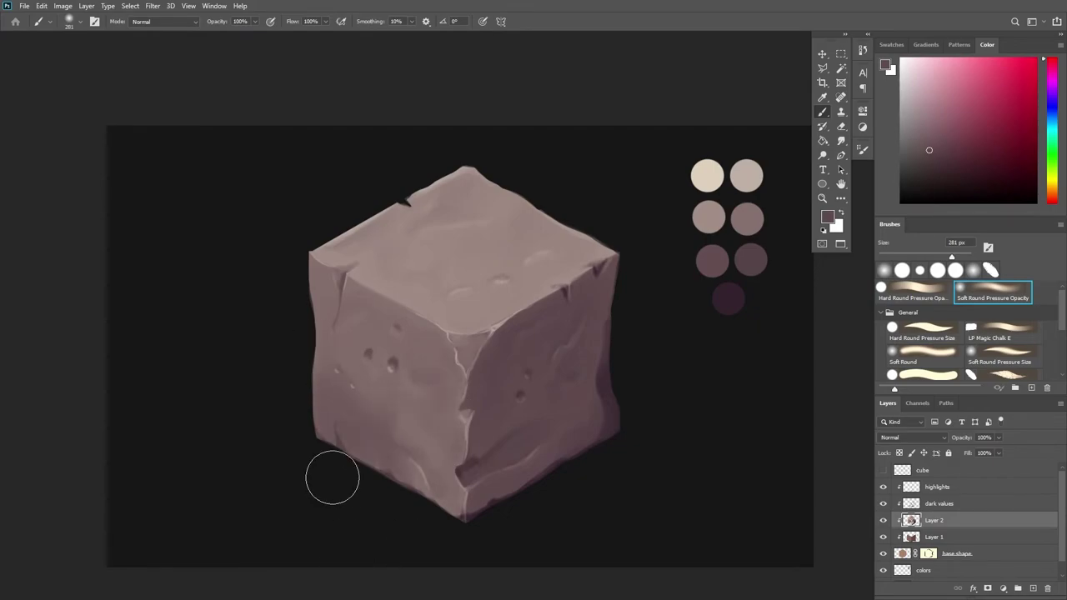
Blend a lighter palette tone softly into the top face on Layer 2.
left_click(716, 214, "alt")
left_click_drag(508, 227, 470, 258)
left_click_drag(470, 257, 499, 176)
On the highlights layer, touch up the pit rims and top face edges with a 21 px hard round brush.
left_click(937, 487)
left_click(708, 209, "alt")
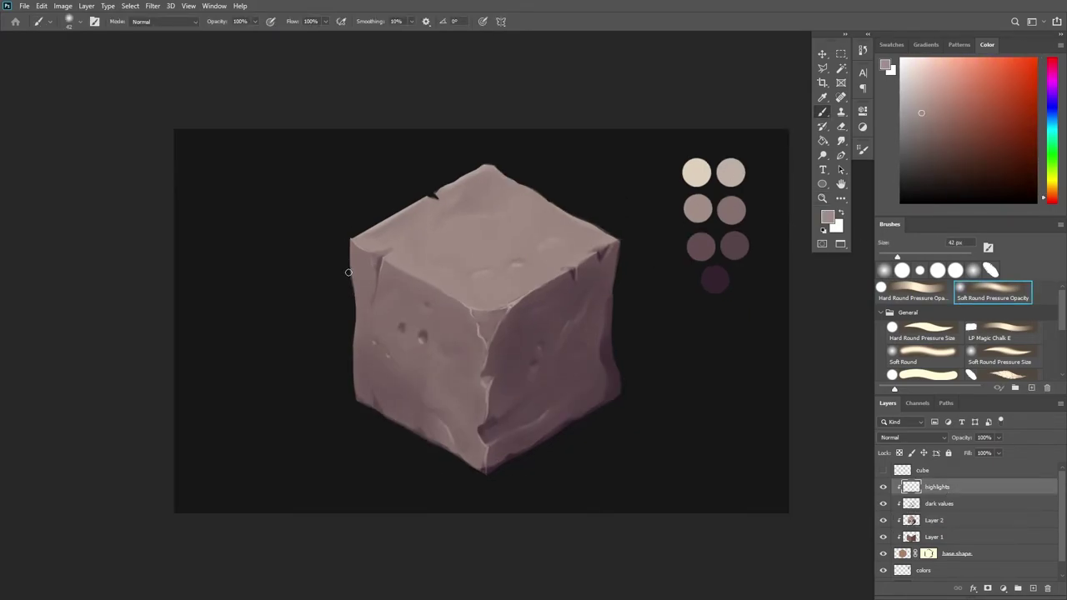
key("comma")
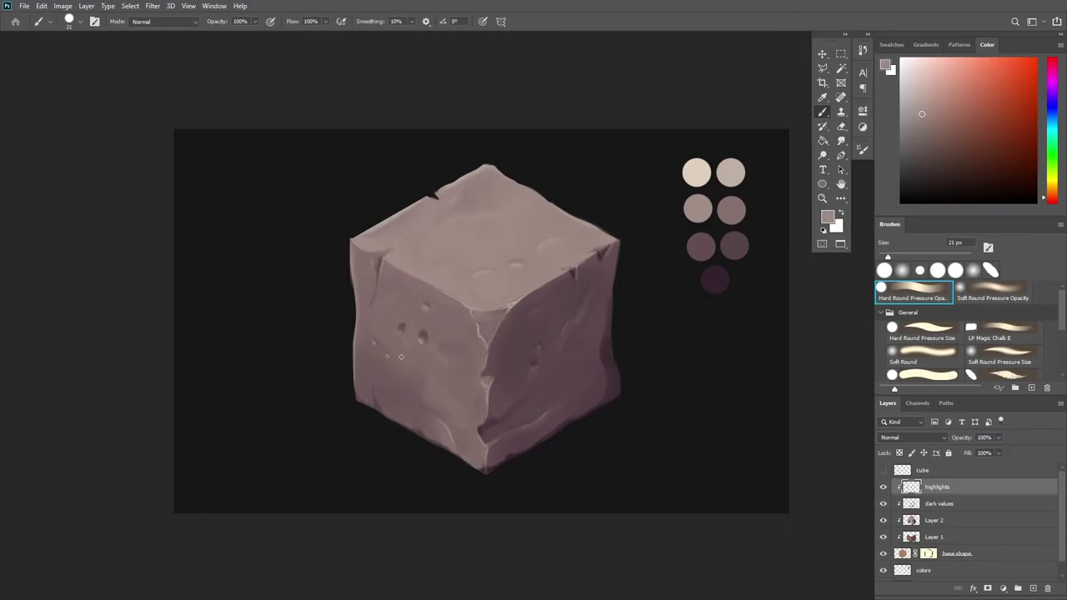
left_click(513, 306, "alt")
left_click(503, 313, "alt")
left_click(505, 305, "alt")
left_click_drag(523, 312, 546, 311)
On the dark values layer, paint a long crack down the left face and a notch in the top face's back-right edge.
left_click(938, 503)
left_click(640, 252, "alt")
right_click(590, 302, "alt")
left_click(466, 325, "alt")
left_click(405, 431, "alt")
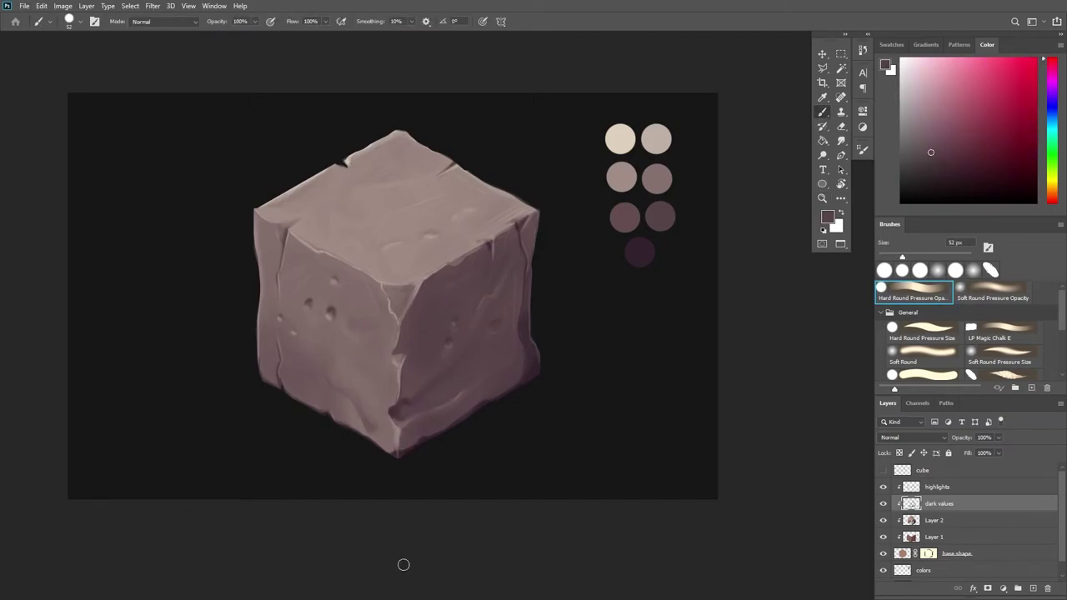
Refine the dark tones along the front vertical edge and the right face's cracks using colors sampled from the cube.
left_click(412, 391, "alt")
left_click_drag(407, 403, 395, 414)
left_click(510, 333, "alt")
left_click_drag(490, 325, 500, 321)
right_click(497, 324, "alt")
left_click(492, 330, "alt")
left_click(456, 423, "alt")
left_click_drag(582, 338, 536, 422)
On the highlights layer, accent the crack rims and worn edges with sampled light tones and a 27 px hard round brush.
left_click(937, 487)
left_click(402, 367, "alt")
left_click(406, 423, "alt")
left_click_drag(571, 366, 541, 431)
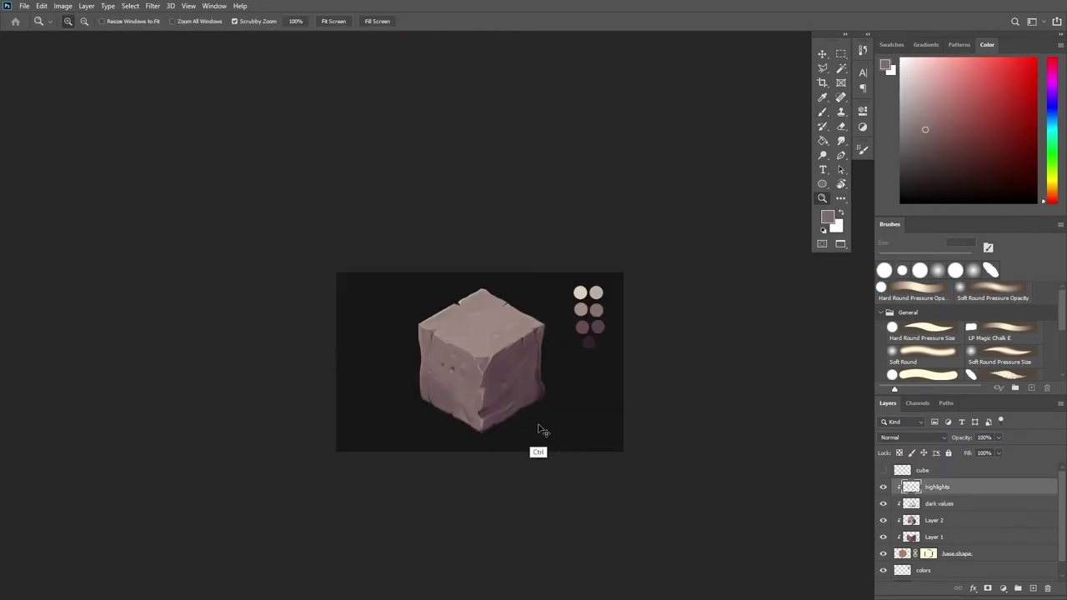
left_click_drag(531, 342, 541, 358)
left_click(541, 357, "alt")
left_click_drag(548, 314, 567, 317)
left_click(506, 293, "alt")
left_click(308, 497, "alt")
left_click(410, 287, "alt")
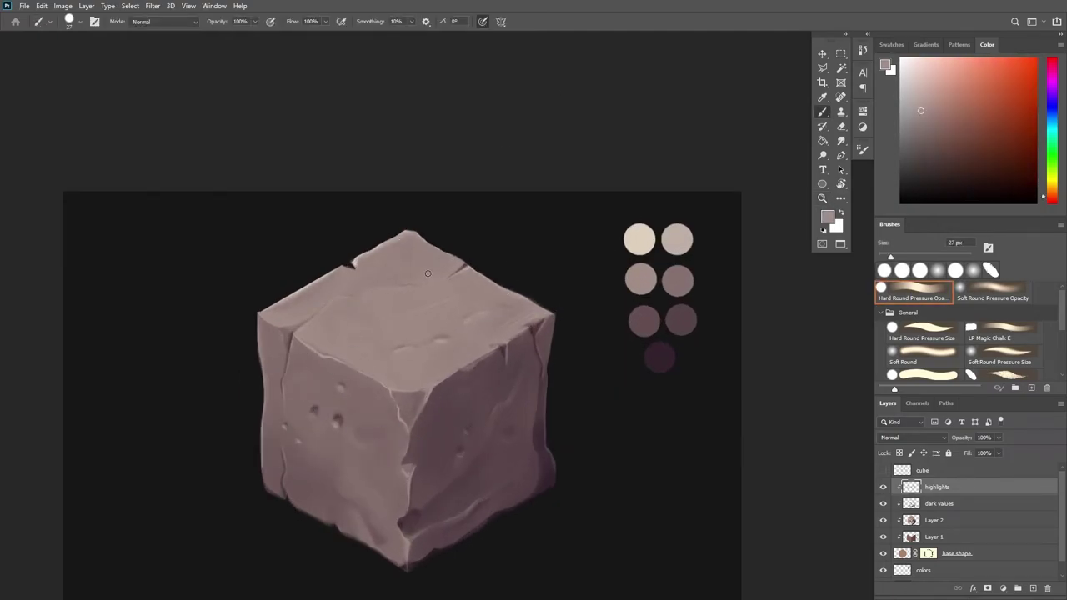
Refine the notch in the top face's back-left edge on the base shape's layer mask.
left_click(902, 554)
left_click(928, 554)
left_click(902, 554)
left_click(929, 554)
key("x")
left_click_drag(350, 261, 356, 269)
On the highlights layer, brighten the top face's right corner with light tones sampled from the cube.
left_click(939, 503)
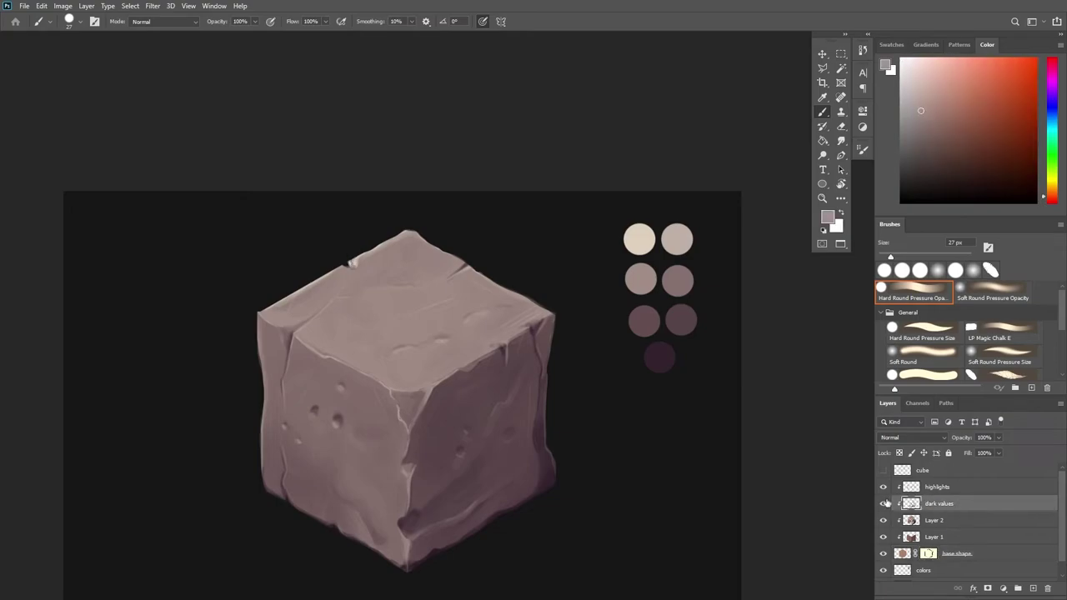
left_click(380, 243, "alt")
key("alt+bracketright")
left_click(275, 316, "alt")
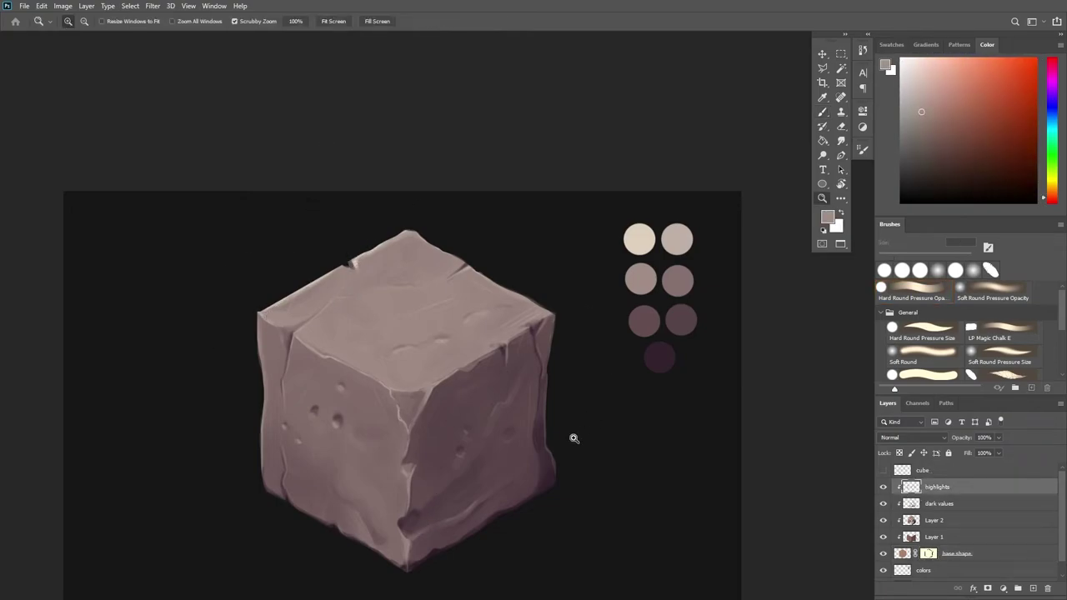
left_click(273, 334, "alt")
left_click_drag(537, 305, 550, 315)
left_click_drag(620, 163, 567, 167)
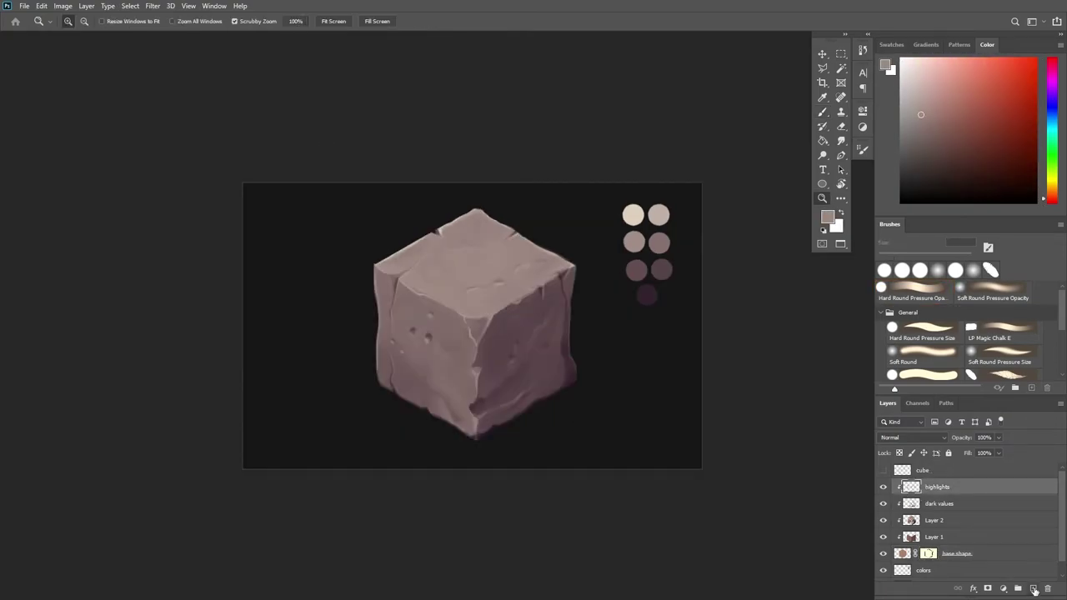
Add a new layer above highlights, clip it to the cube, and set its blend mode to Multiply.
left_click(1034, 588)
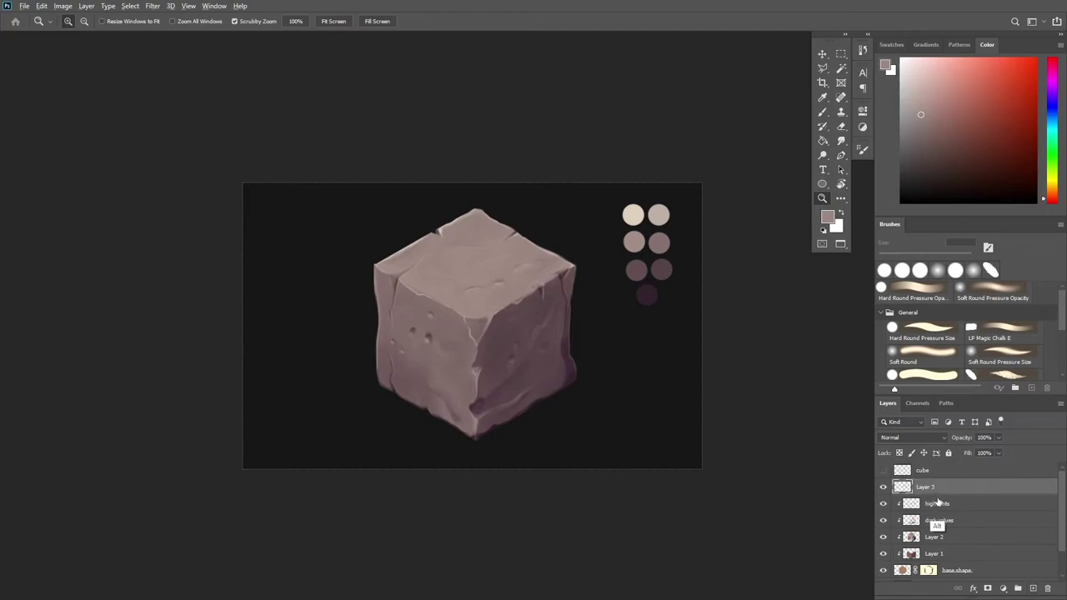
key("ctrl+alt+g")
left_click(930, 437)
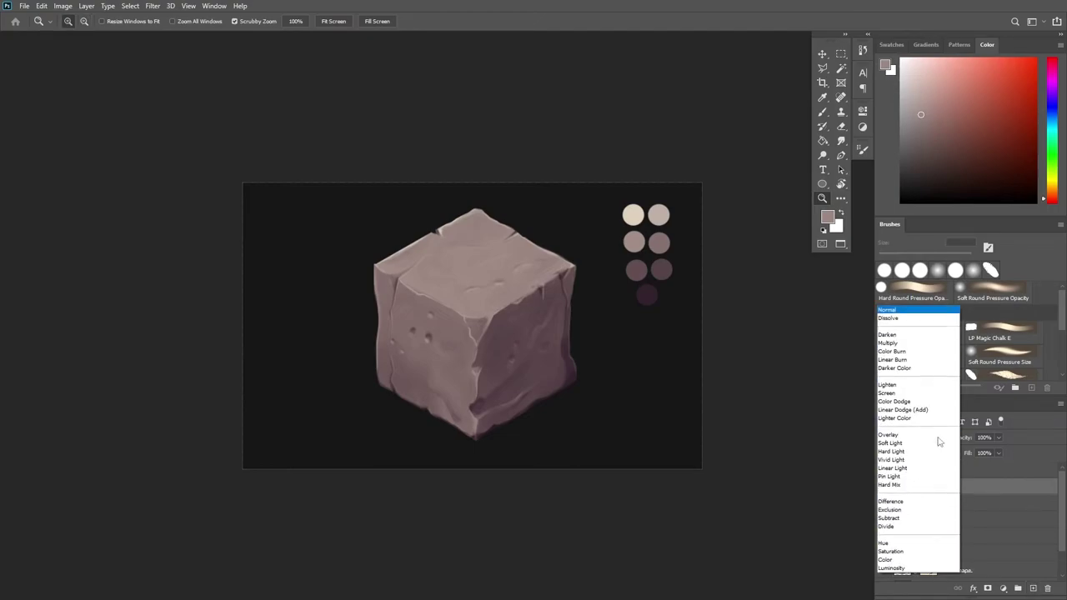
left_click(911, 344)
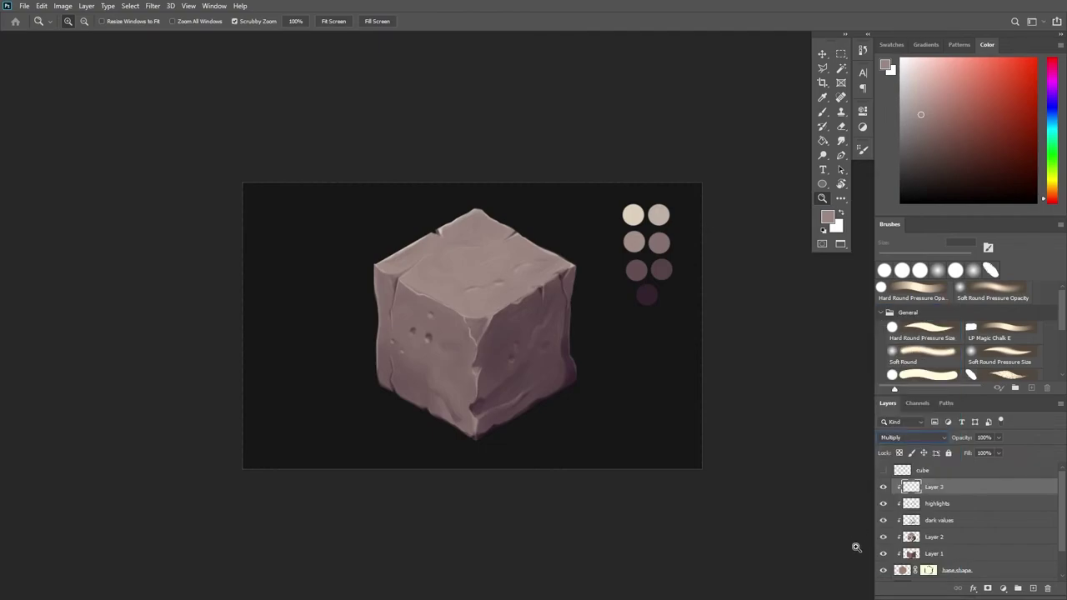
Shade the right face on the Multiply layer with the darkest purple swatch and a 508 px Soft Round Pressure Opacity brush.
left_click(1010, 292)
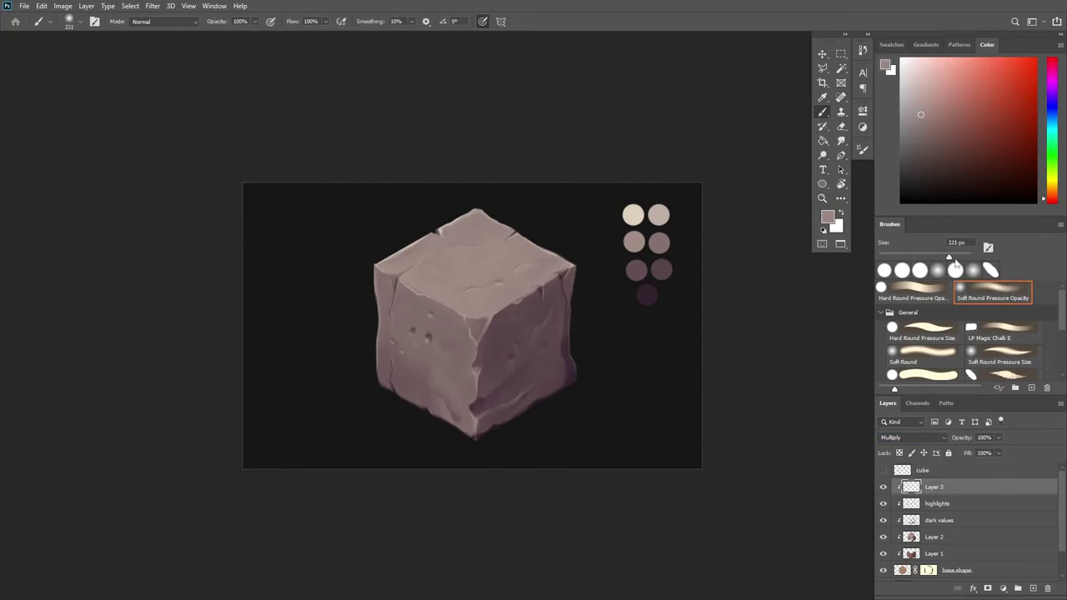
left_click_drag(957, 261, 963, 257)
mouse_move(572, 352)
left_mouse_down()
mouse_move(530, 348)
mouse_move(529, 414)
mouse_move(557, 401)
left_mouse_up()
left_click(650, 292, "alt")
mouse_move(506, 409)
left_mouse_down()
mouse_move(503, 363)
mouse_move(512, 343)
mouse_move(508, 401)
mouse_move(519, 337)
mouse_move(514, 414)
left_mouse_up()
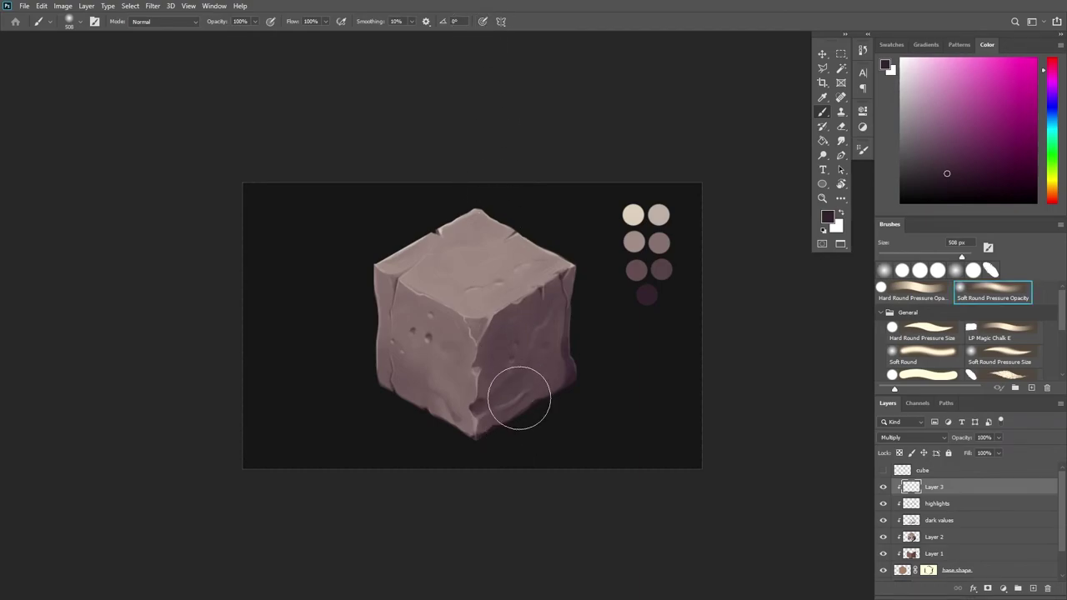
mouse_move(522, 397)
left_mouse_down()
mouse_move(511, 338)
mouse_move(502, 416)
mouse_move(510, 341)
mouse_move(510, 411)
left_mouse_up()
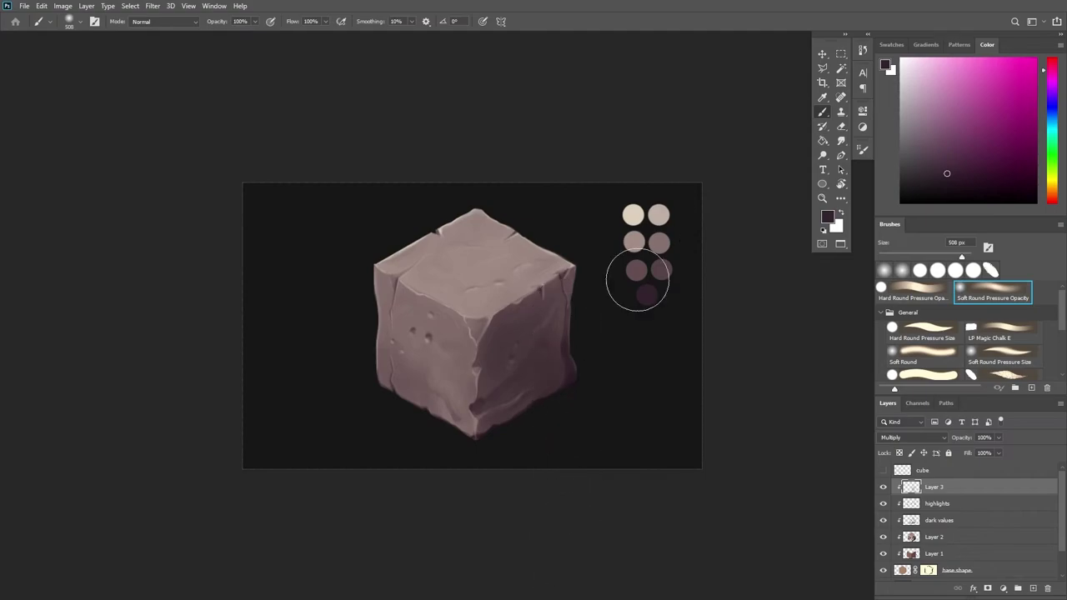
mouse_move(546, 353)
left_mouse_down()
mouse_move(562, 333)
mouse_move(512, 343)
mouse_move(585, 291)
left_mouse_up()
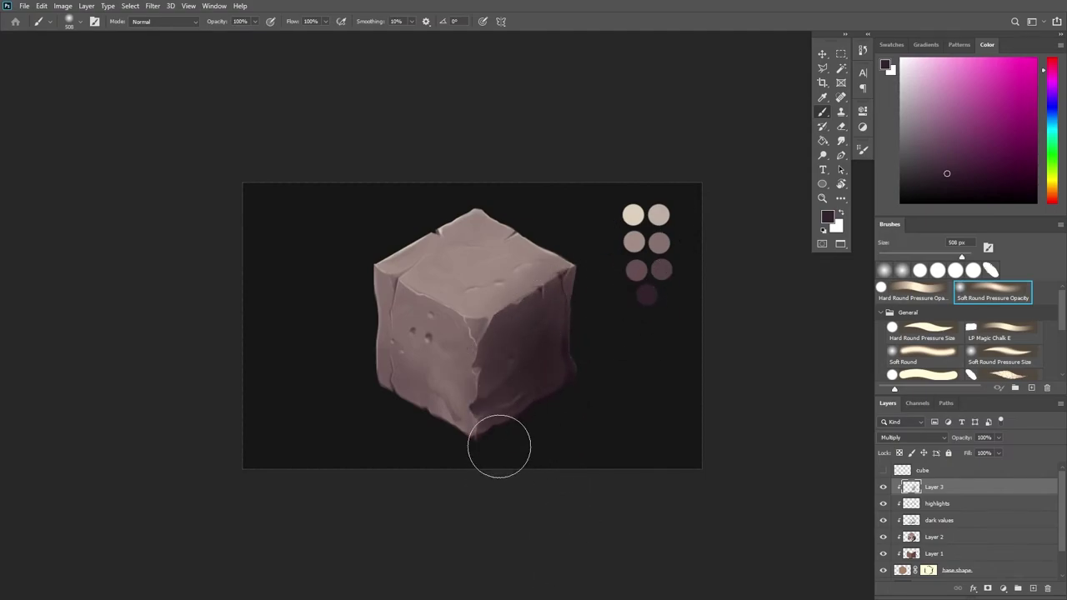
Compare the cube with and without the Multiply layer, and extend its soft shading onto the left face's lower part with a muted plum.
left_click(883, 487)
left_click(884, 487)
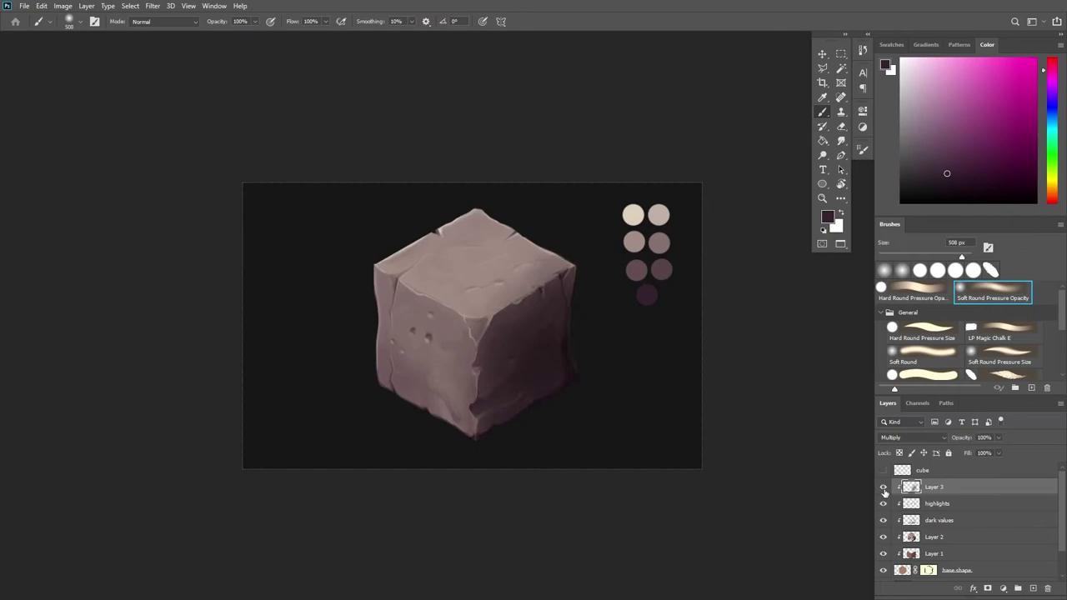
left_click(884, 487)
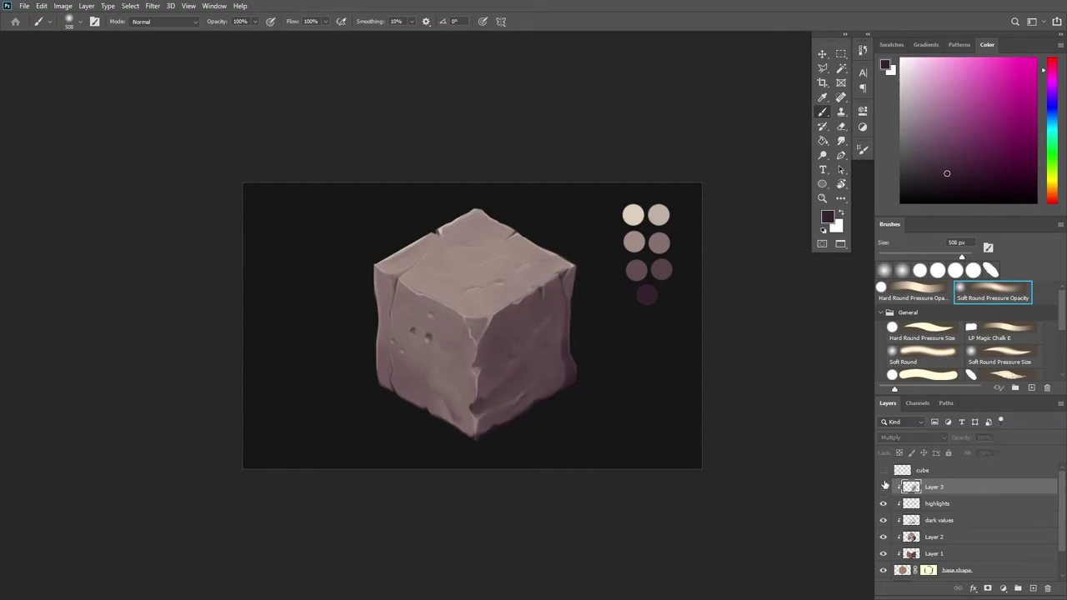
left_click(883, 487)
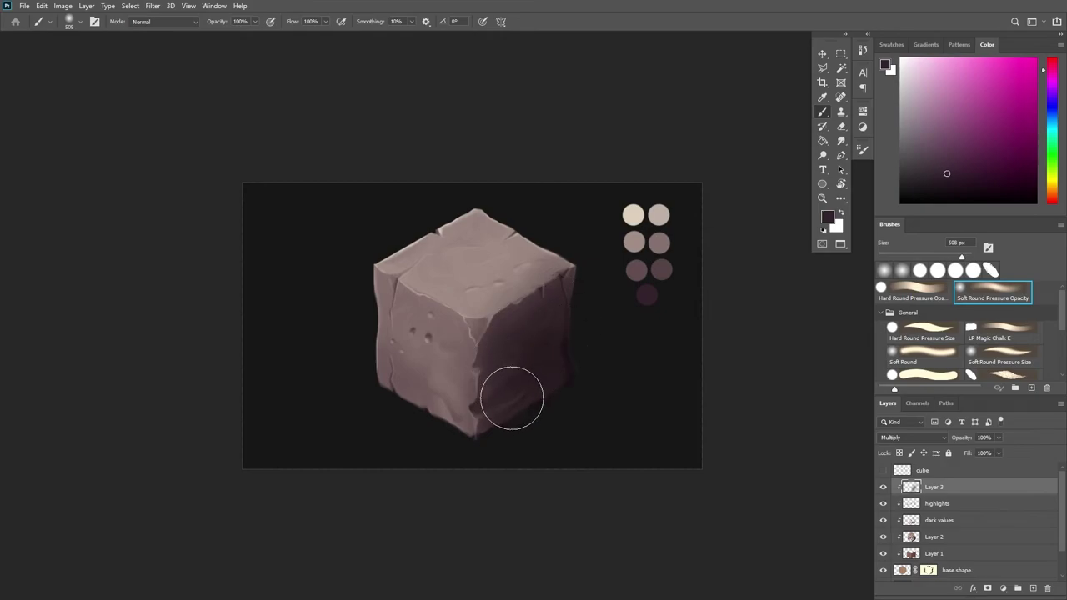
left_click_drag(498, 445, 509, 416)
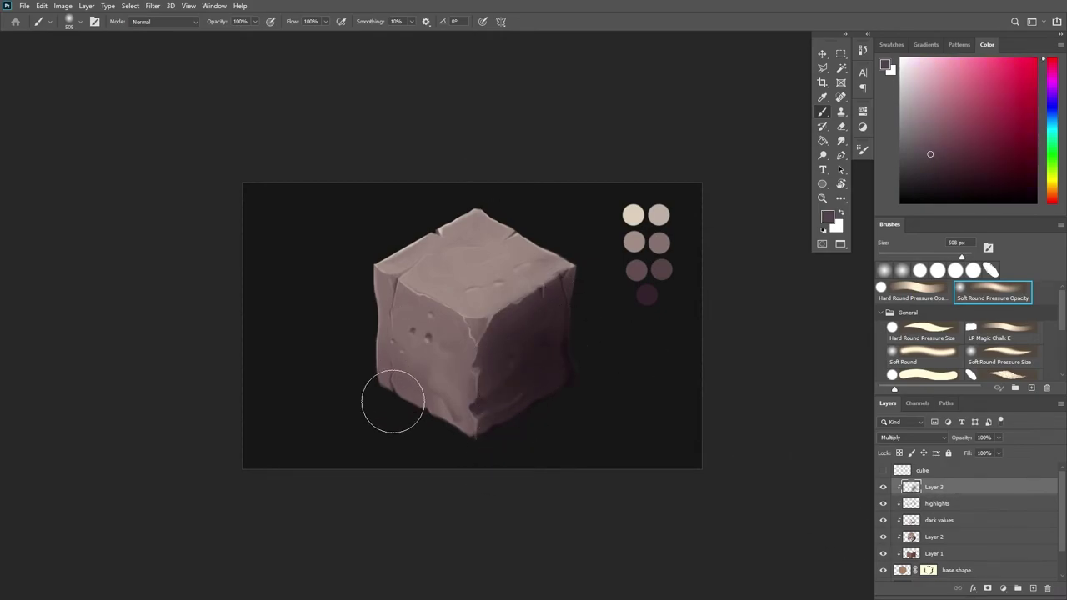
mouse_move(393, 402)
left_mouse_down()
mouse_move(412, 338)
mouse_move(424, 431)
mouse_move(451, 390)
mouse_move(457, 446)
mouse_move(456, 399)
mouse_move(392, 374)
mouse_move(414, 316)
mouse_move(449, 349)
mouse_move(445, 375)
mouse_move(434, 360)
mouse_move(447, 342)
mouse_move(425, 333)
mouse_move(454, 371)
left_mouse_up()
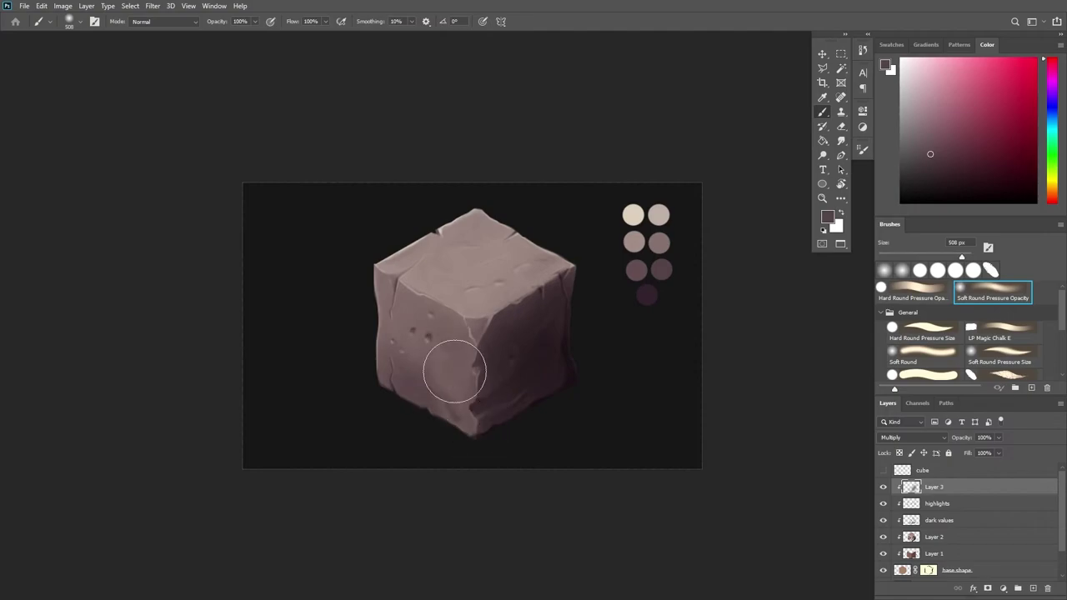
Add another clipped layer above the Multiply layer and set its blend mode to Soft Light.
left_click(1032, 588)
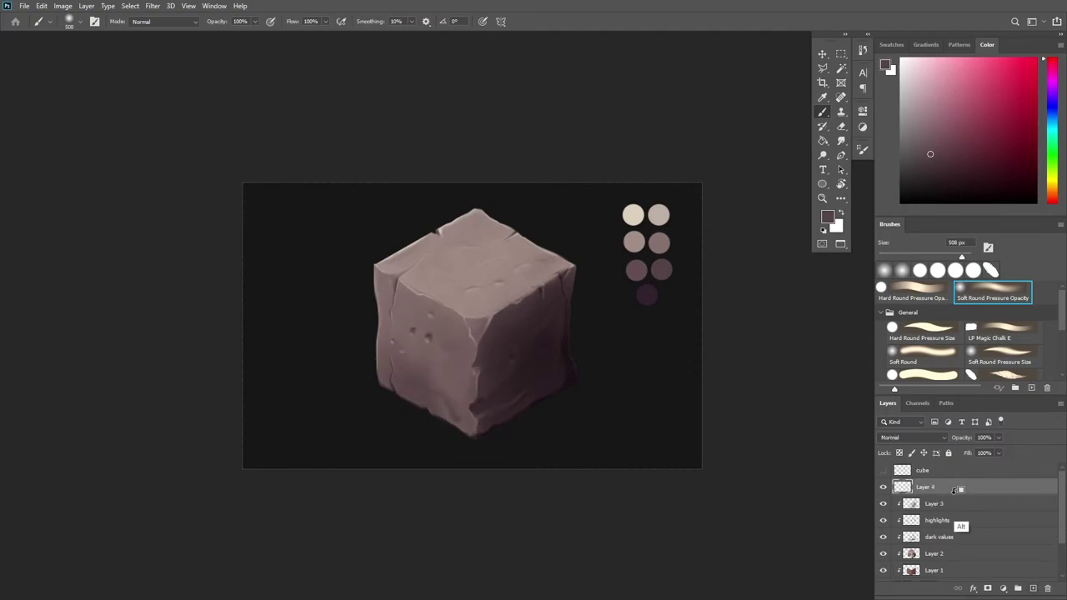
left_click(957, 491, "alt")
left_click(934, 437)
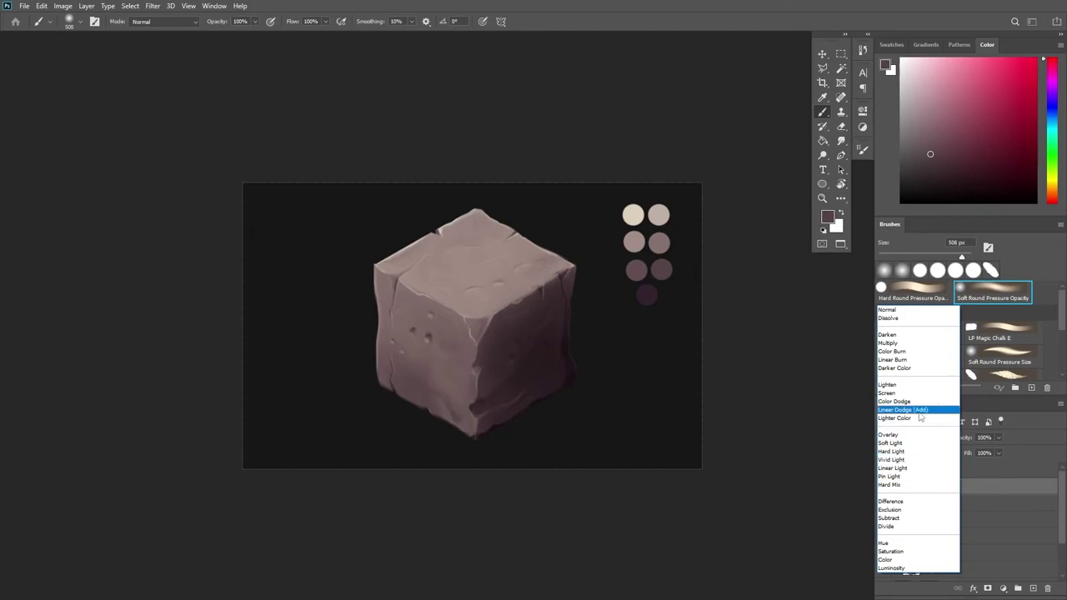
left_click(923, 445)
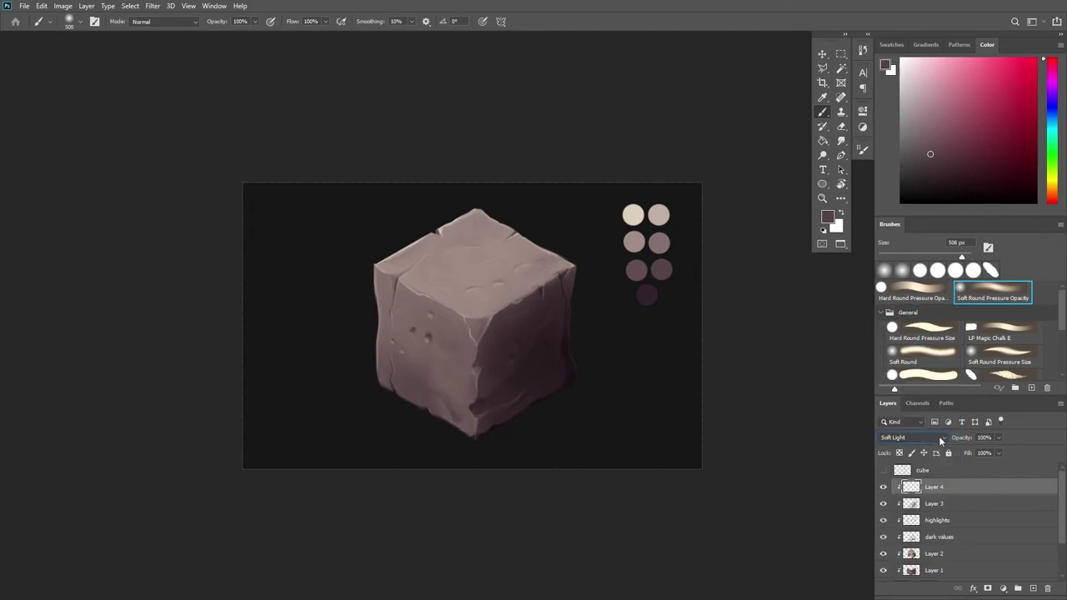
Brighten the top face on the Soft Light layer using the light brownish and pale grey swatches with the 508 px soft brush.
left_click(658, 216, "alt")
left_click(638, 243, "alt")
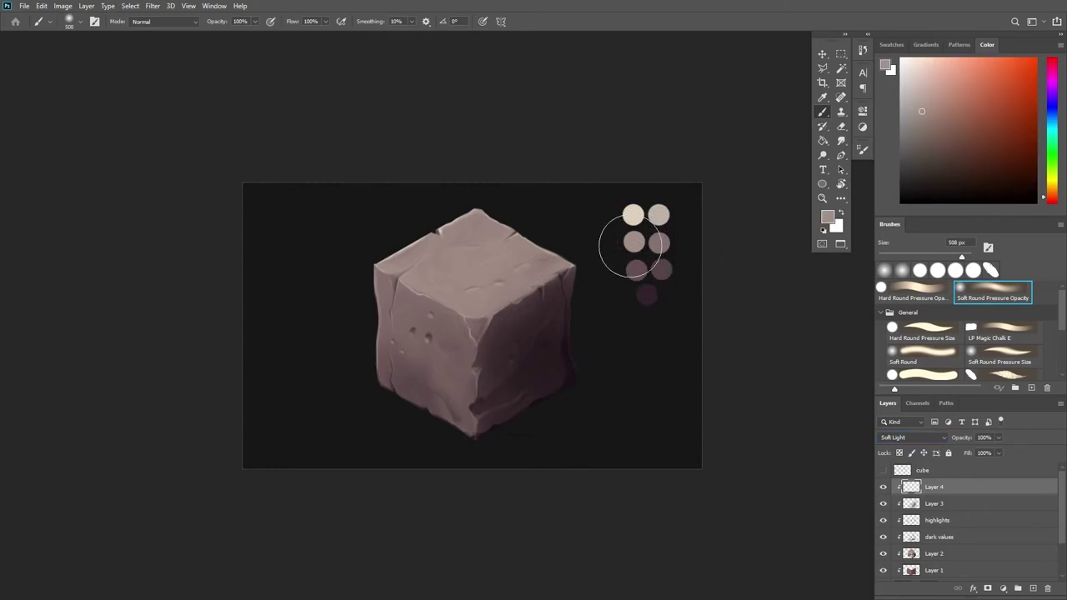
mouse_move(434, 263)
left_mouse_down()
mouse_move(505, 222)
mouse_move(465, 270)
mouse_move(534, 243)
mouse_move(481, 290)
left_mouse_up()
mouse_move(412, 264)
left_mouse_down()
mouse_move(497, 217)
mouse_move(426, 269)
mouse_move(465, 272)
left_mouse_up()
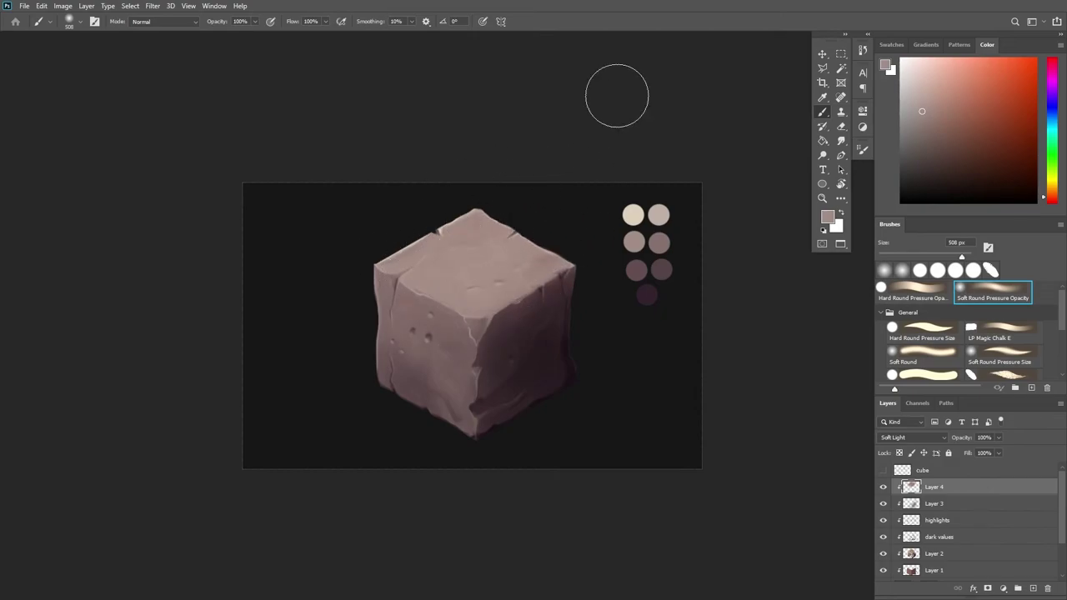
left_click(658, 214, "alt")
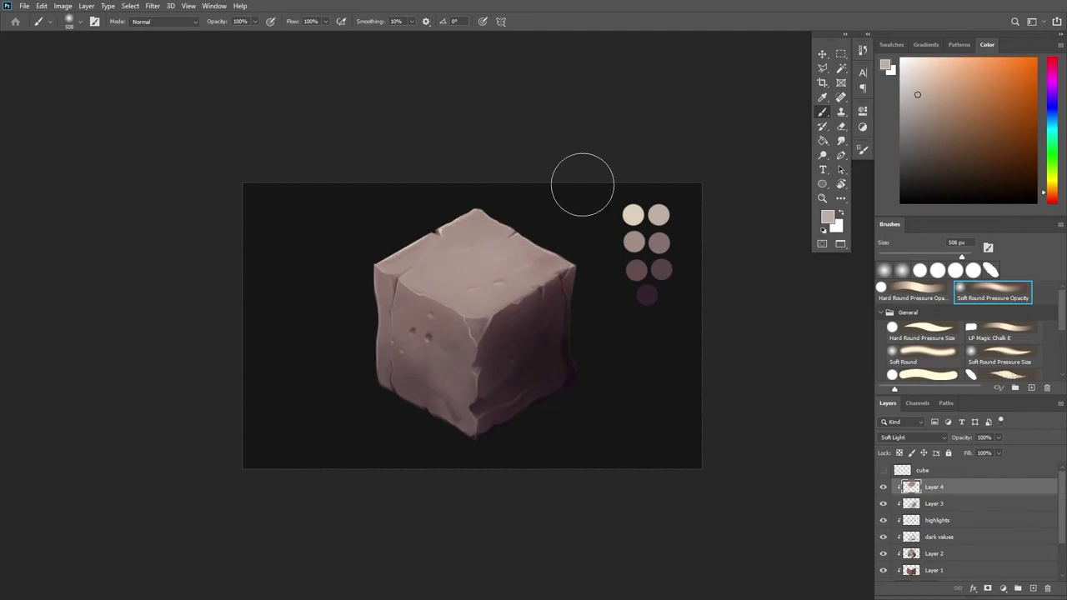
Deepen and soften the right face's shading on the Multiply layer using dark purple sampled from the cube and the Eraser.
key("z")
left_click_drag(678, 341, 663, 342)
left_click(933, 501)
key("b")
left_click(478, 379, "alt")
key("e")
key("z")
left_click_drag(444, 501, 432, 500)
key("b")
left_click(553, 382, "alt")
Darken the right face's lower area on the Multiply layer with an 81 px soft brush in a sampled near-black plum, erasing any excess.
left_click_drag(962, 257, 938, 256)
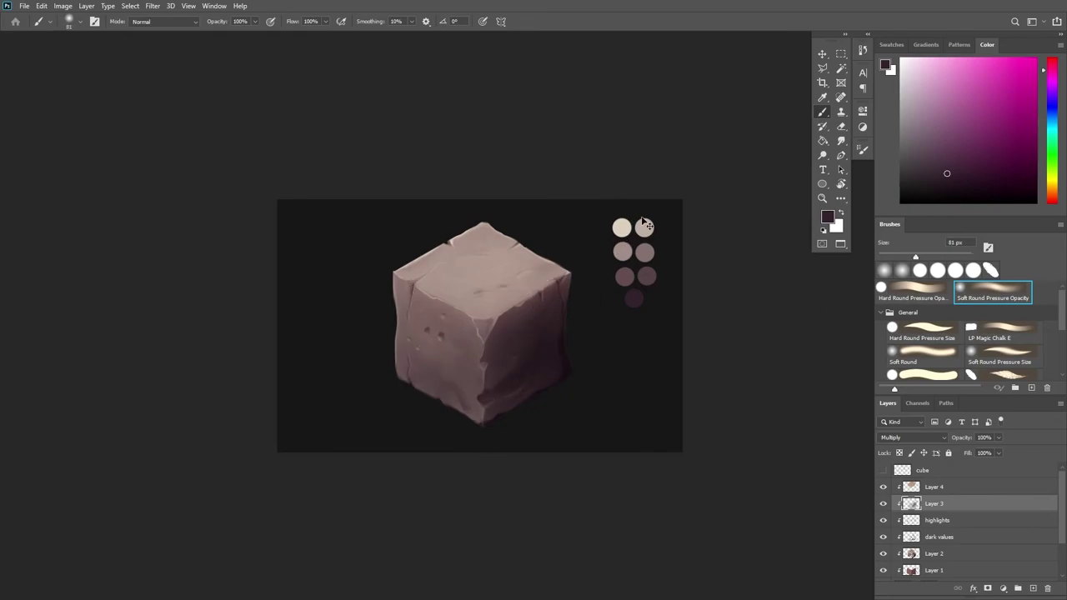
key("z")
left_click_drag(513, 505, 527, 505)
key("b")
left_click(490, 400, "alt")
mouse_move(547, 364)
left_mouse_down()
mouse_move(512, 387)
mouse_move(548, 396)
left_mouse_up()
key("e")
key("z")
key("e")
key("z")
left_click_drag(512, 536, 496, 534)
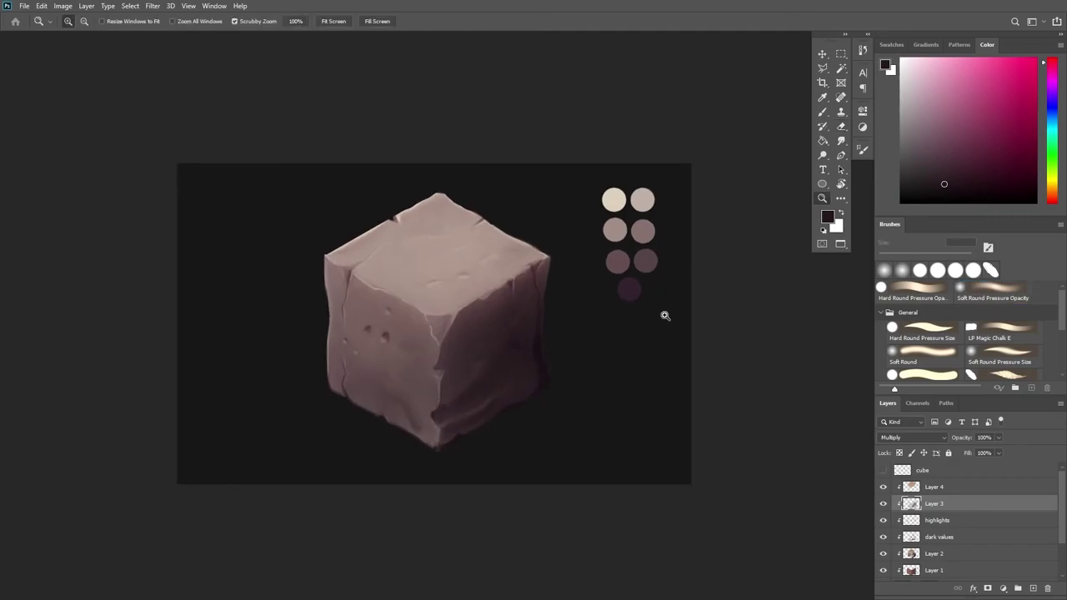
Warm the top face on the Soft Light layer with a tan at 508 px brush size and lower the layer's opacity to 84%.
left_click(951, 490)
key("b")
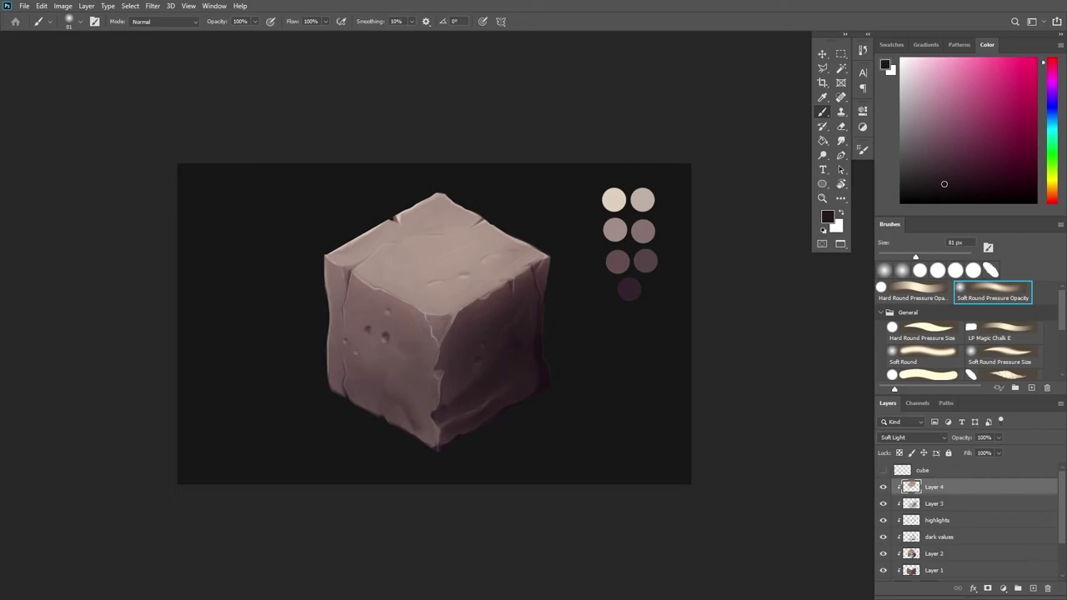
left_click(647, 198, "alt")
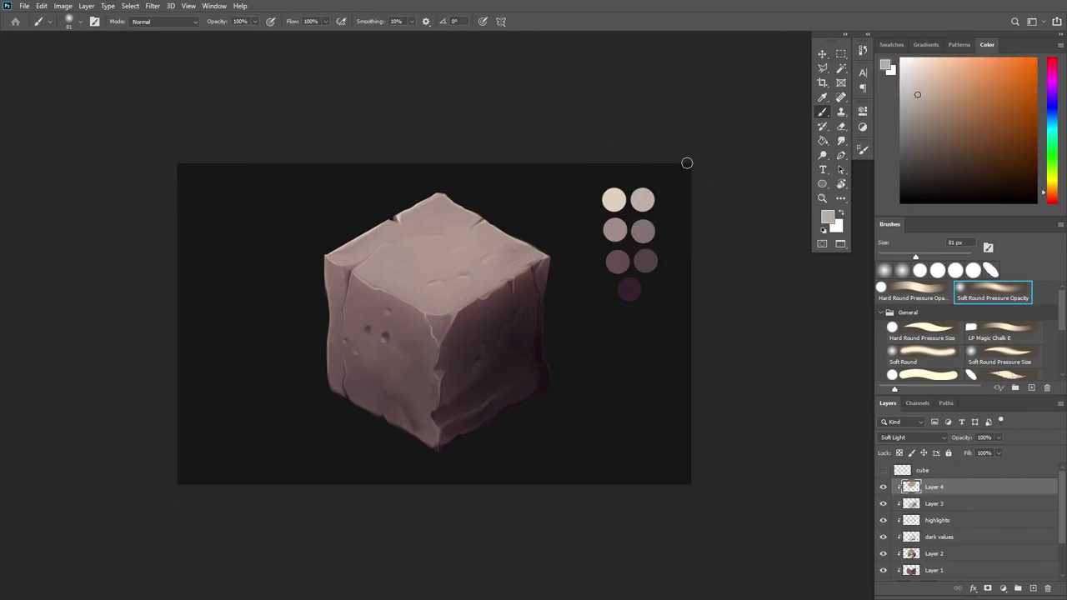
left_click_drag(1046, 195, 1047, 192)
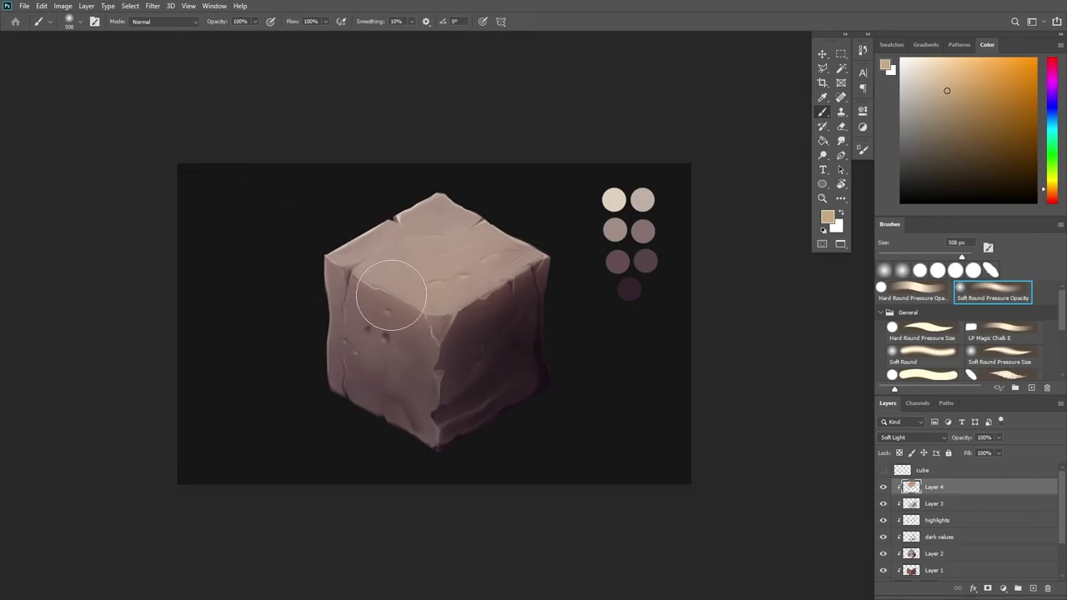
key("z")
left_click_drag(667, 365, 662, 399)
key("space")
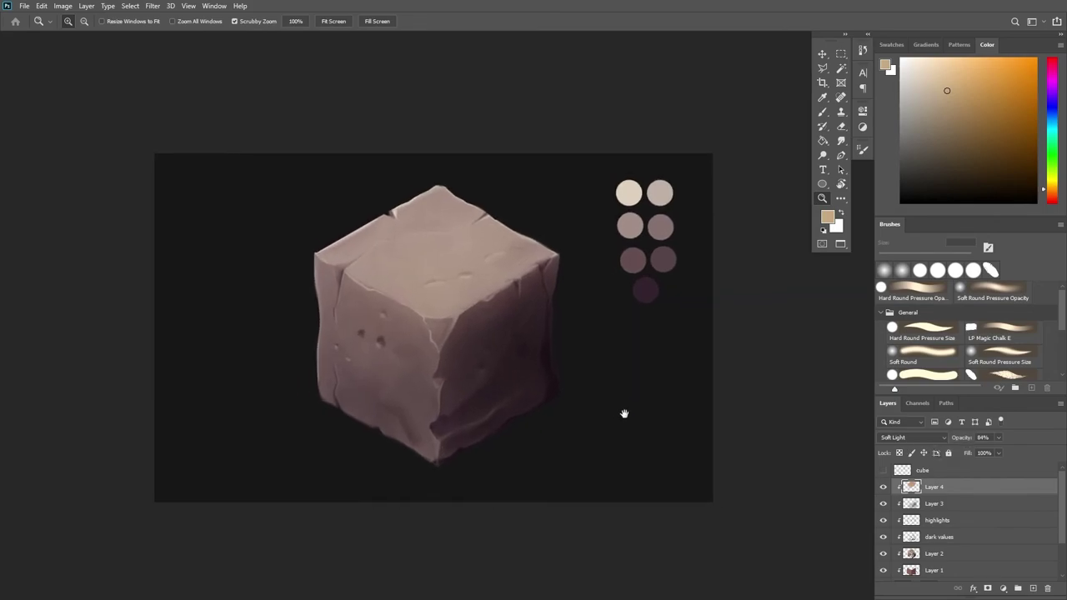
left_click_drag(627, 414, 632, 417)
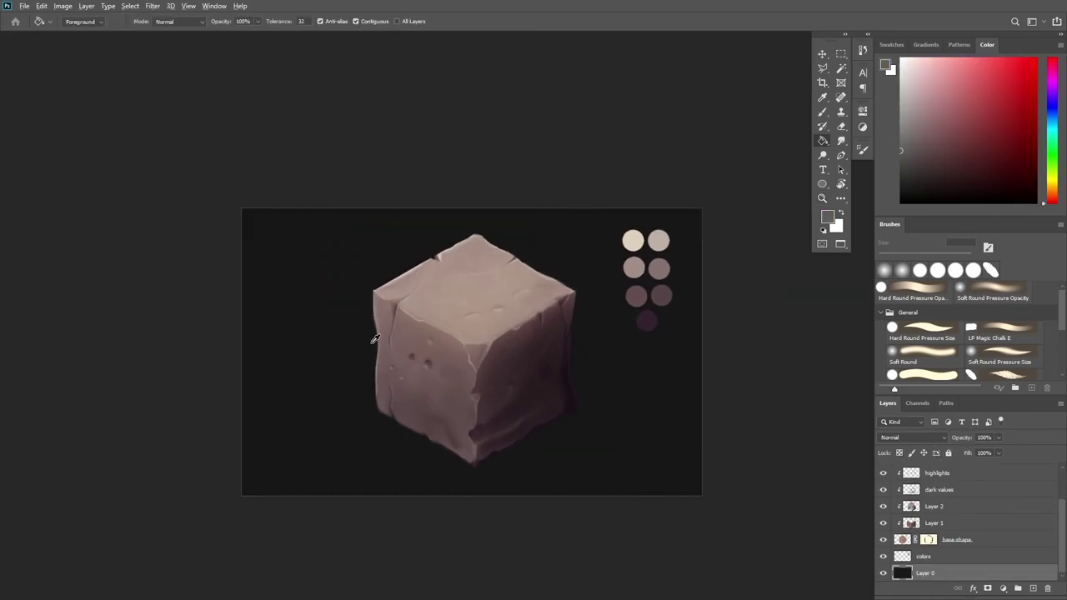
Deepen the left face's crack on the Multiply layer using a 20 px soft brush with pressure-controlled size and a sampled dark tone.
scroll(376, 339, "up", 2)
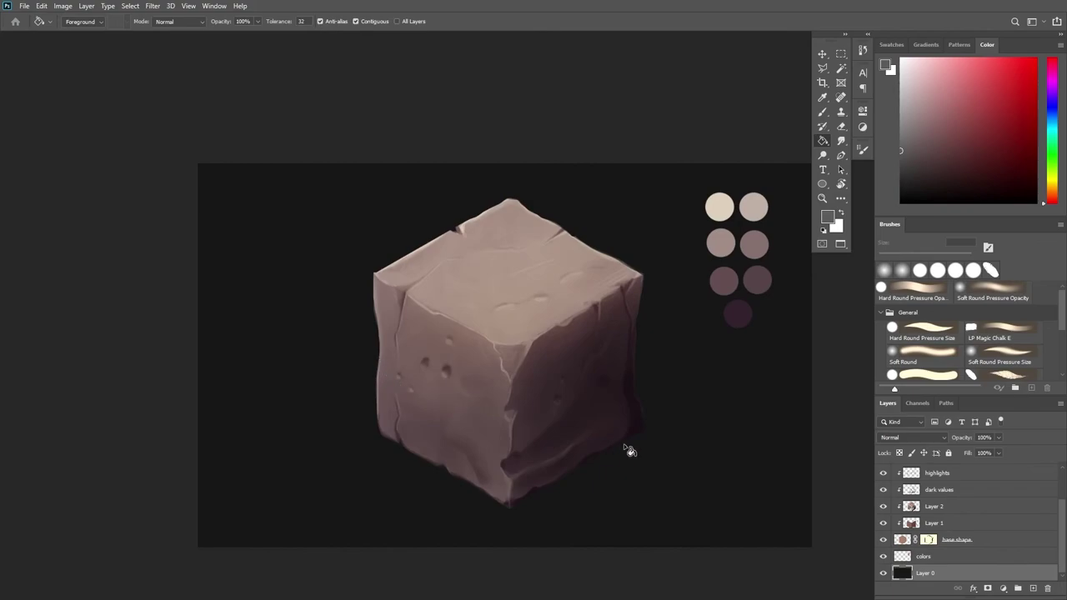
key("b")
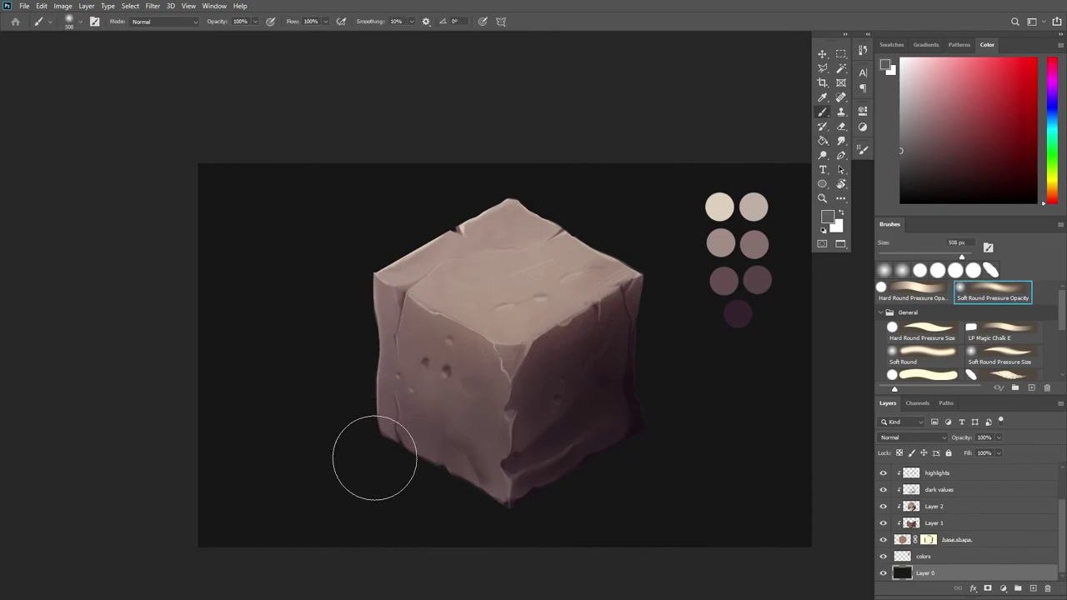
left_click(1022, 538)
scroll(1059, 531, "up", 3)
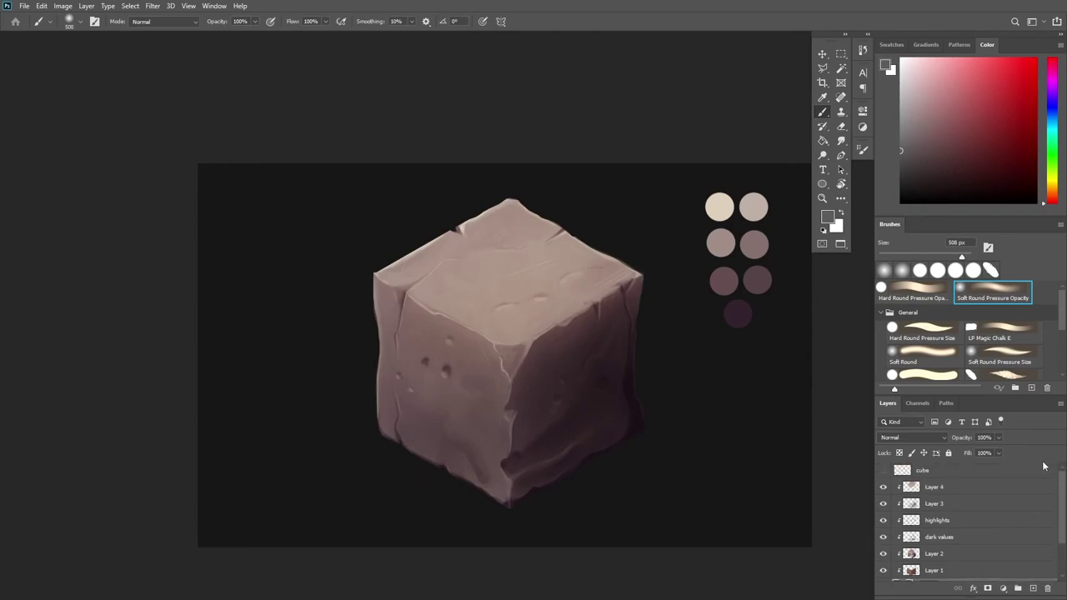
left_click(984, 504)
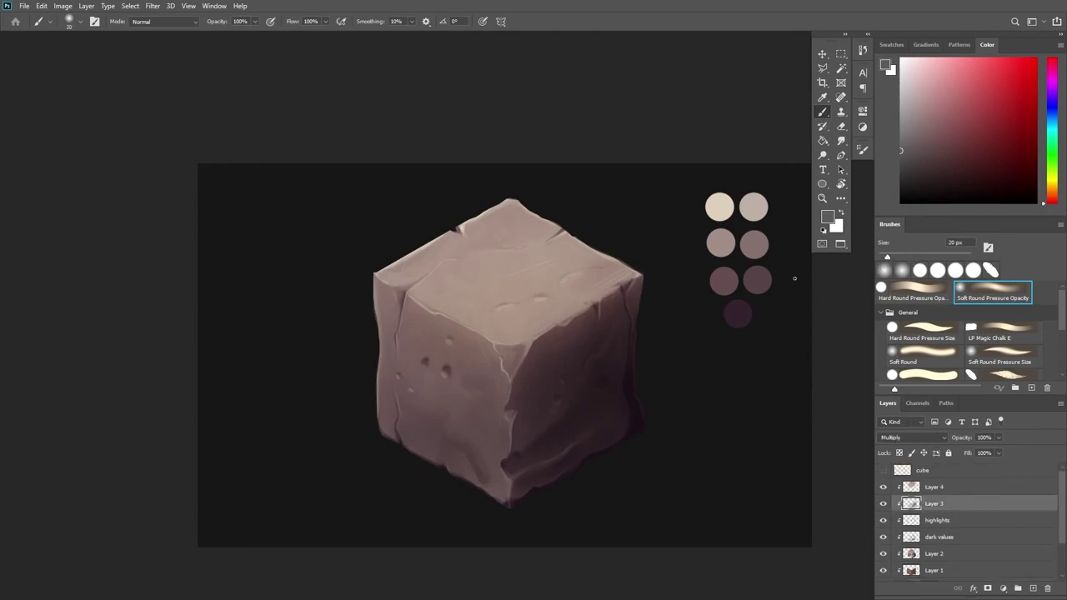
left_click(484, 24)
left_click(402, 325, "alt")
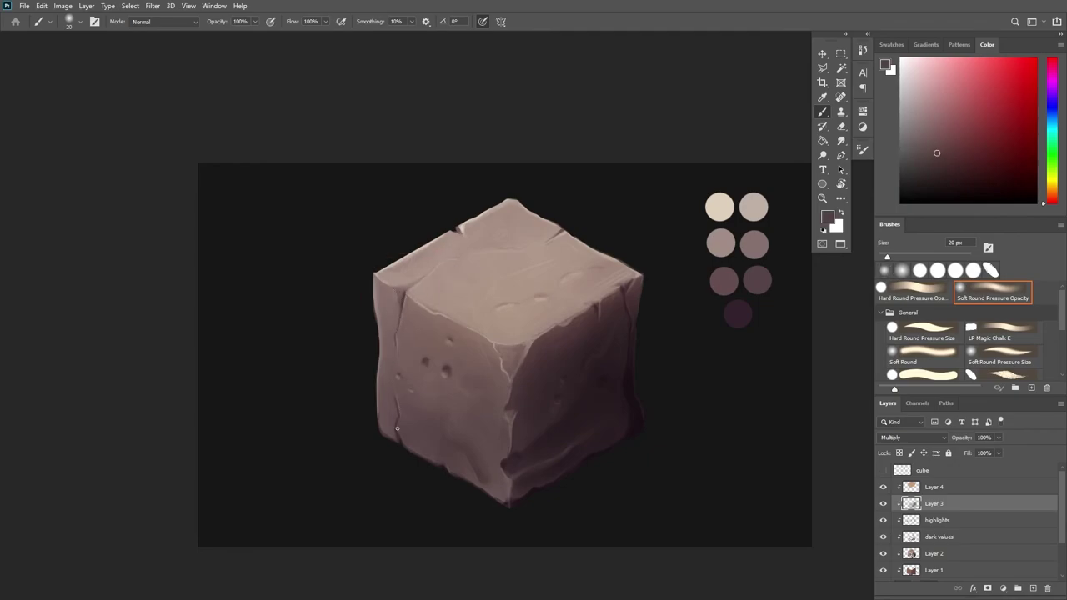
Darken small pits on the right face with a sampled dark plum at fixed brush size, softening them with the Eraser and 20% opacity.
left_click(533, 433, "alt")
left_click(483, 21)
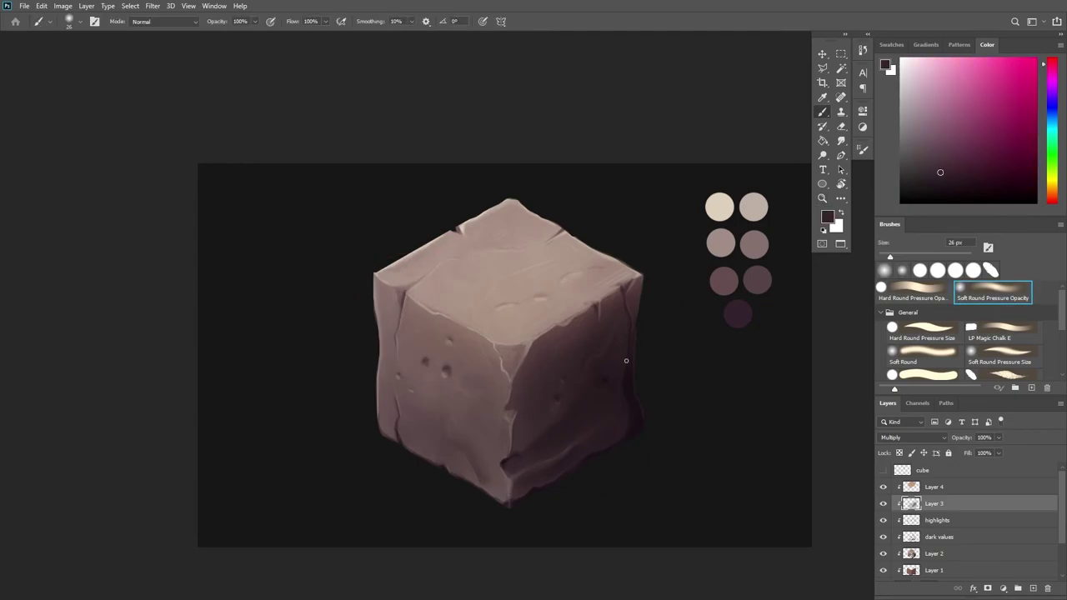
key("e")
scroll(715, 366, "down", 1)
key("b")
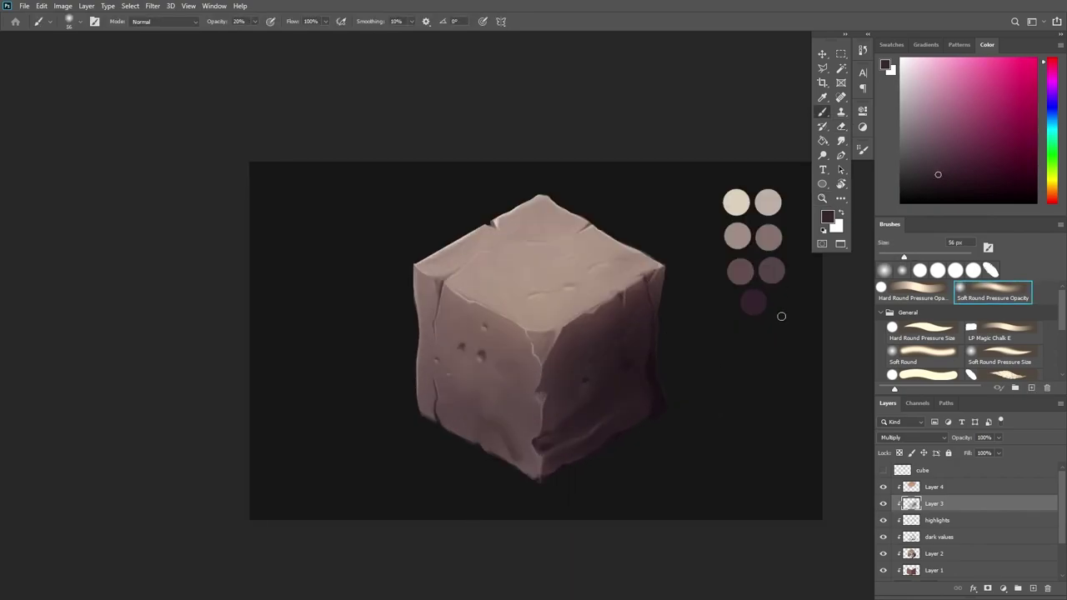
scroll(738, 357, "down", 1)
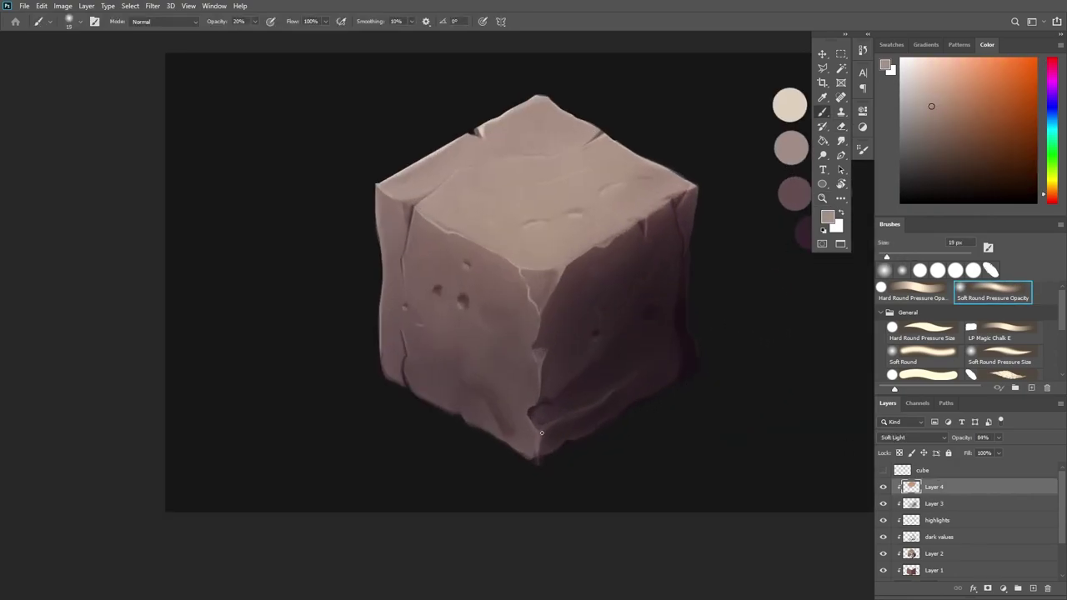
Brighten the front vertical edge and bottom corner on the highlights layer with the cream swatch and a 19 px pressure-sized brush at 100% opacity.
key("alt+bracketleft")
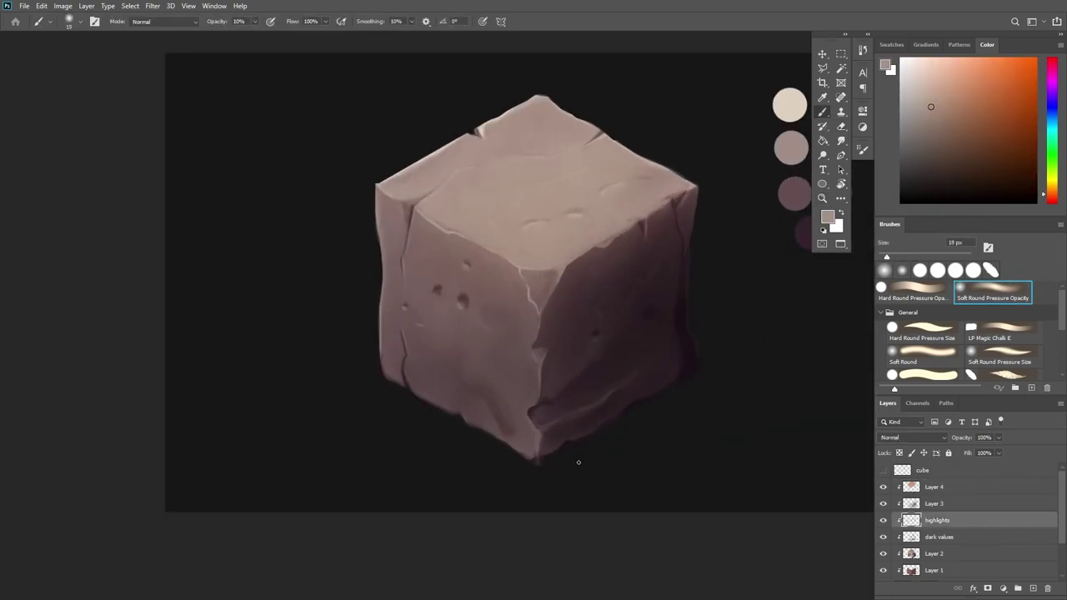
left_click(535, 461, "alt")
key("0")
left_click(790, 105, "alt")
left_click(483, 22)
left_click(541, 463, "alt")
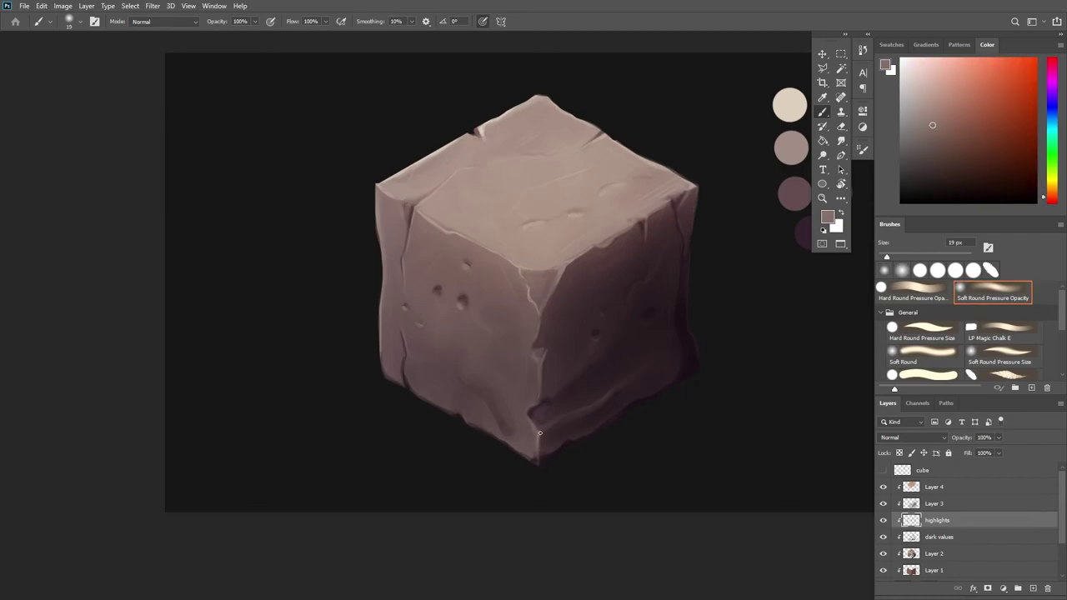
left_click(789, 105, "alt")
left_click_drag(538, 434, 545, 429)
left_click(527, 248, "alt")
left_click(790, 105, "alt")
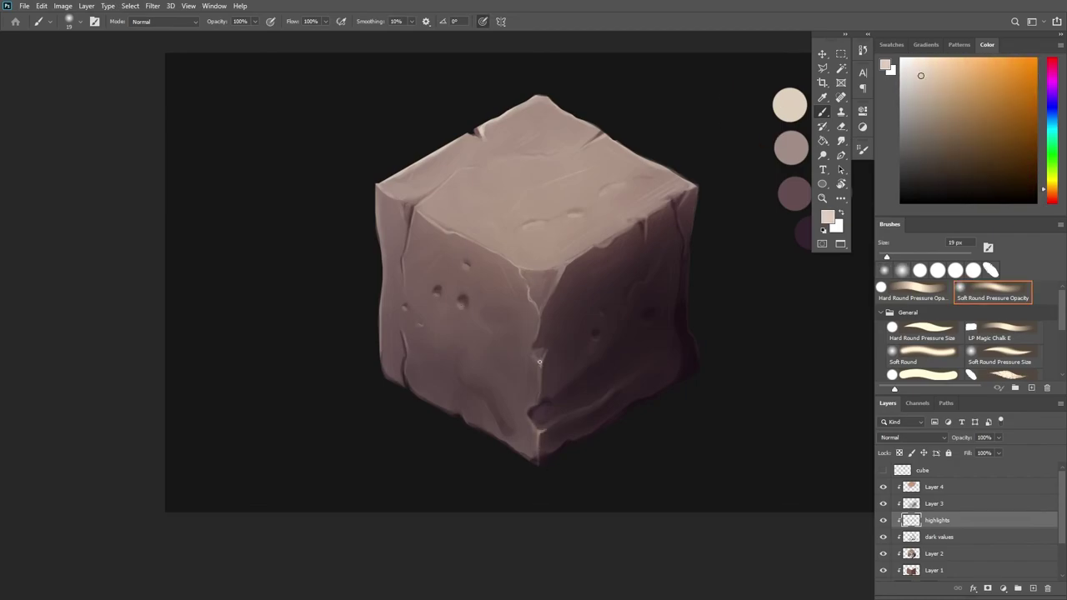
Hide the colors layer holding the palette swatches and select the background layer.
left_click_drag(404, 432, 362, 432)
scroll(942, 512, "down", 2)
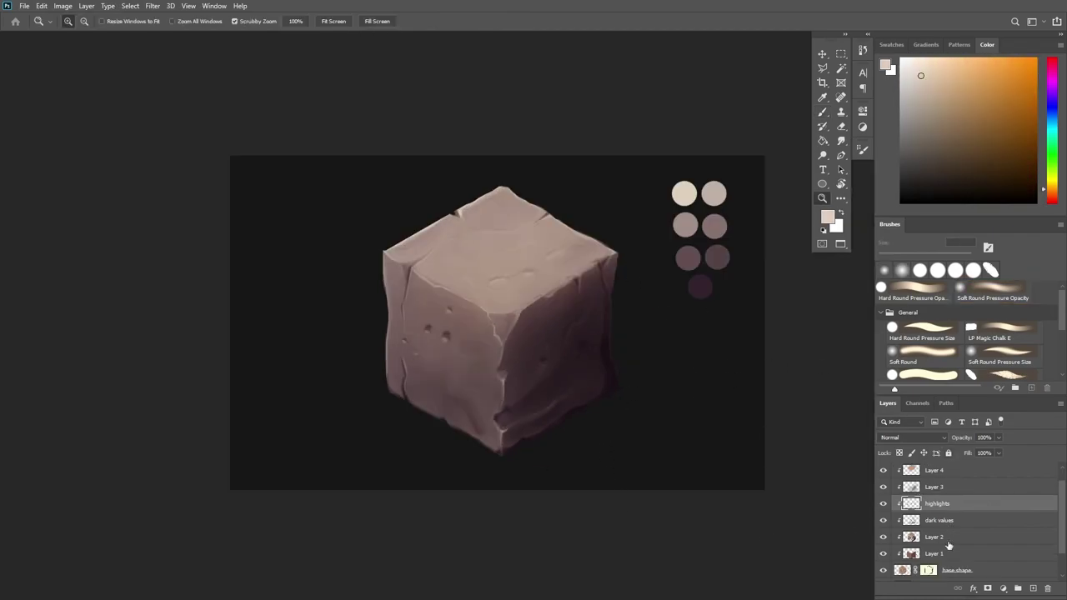
left_click(883, 556)
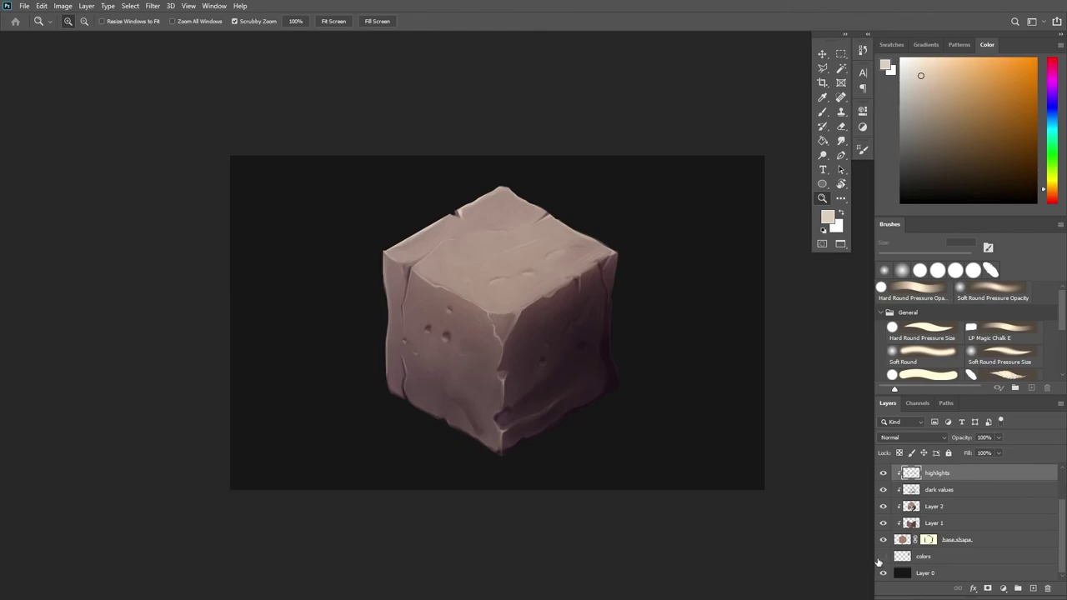
left_click(925, 573)
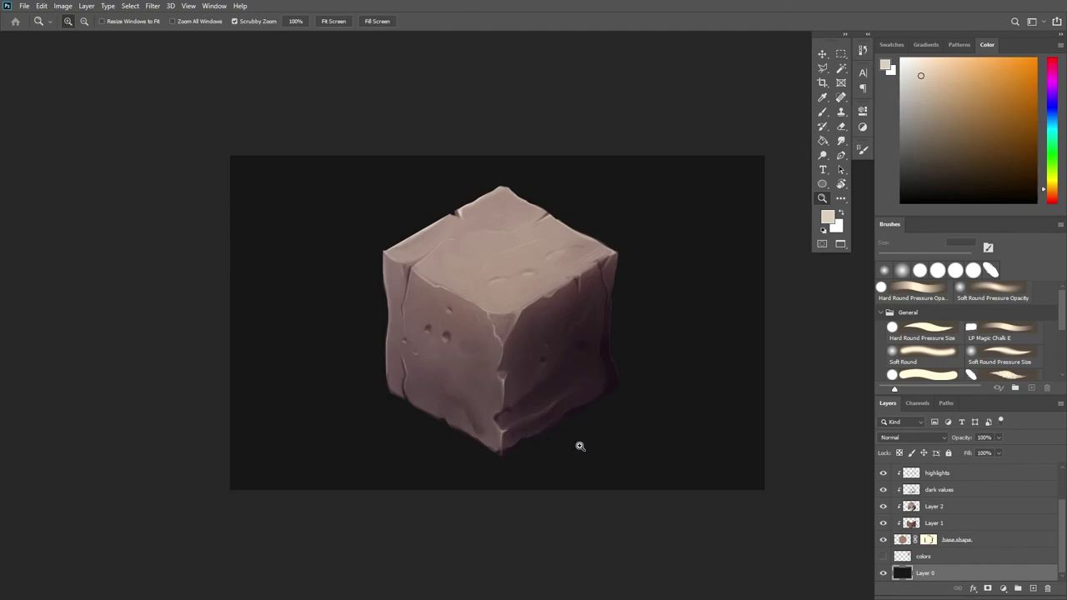
Group the cube layers from the base shape up to the Soft Light layer and scale the group down slightly.
left_click(992, 541)
left_click(993, 489, "shift")
key("ctrl+g")
key("ctrl+t")
left_click_drag(740, 489, 719, 474)
key("Return")
Add a layer above the background and paint soft dark brown tones around the cube with a 2165 px soft round brush.
left_click(959, 516)
left_click(1034, 589)
key("z")
left_click_drag(651, 508, 629, 510)
key("b")
right_click(564, 205)
left_click_drag(658, 232, 689, 232)
left_click(516, 309, "alt")
left_click(951, 113)
left_click(952, 145)
mouse_move(533, 448)
left_mouse_down()
mouse_move(397, 431)
mouse_move(576, 447)
mouse_move(652, 311)
left_mouse_up()
left_click(521, 455, "alt")
left_click_drag(588, 180, 317, 226)
Blend a warm brown glow into the background's lower left and near-black tones into its right side with sampled colours.
left_click(435, 439, "alt")
left_click(955, 110)
left_click(509, 469, "alt")
left_click_drag(262, 480, 715, 509)
left_click(621, 467, "alt")
key("z")
mouse_move(725, 462)
left_mouse_down()
mouse_move(628, 474)
mouse_move(719, 472)
left_mouse_up()
key("b")
left_click(672, 325, "alt")
left_click_drag(662, 314, 762, 288)
left_click(508, 469, "alt")
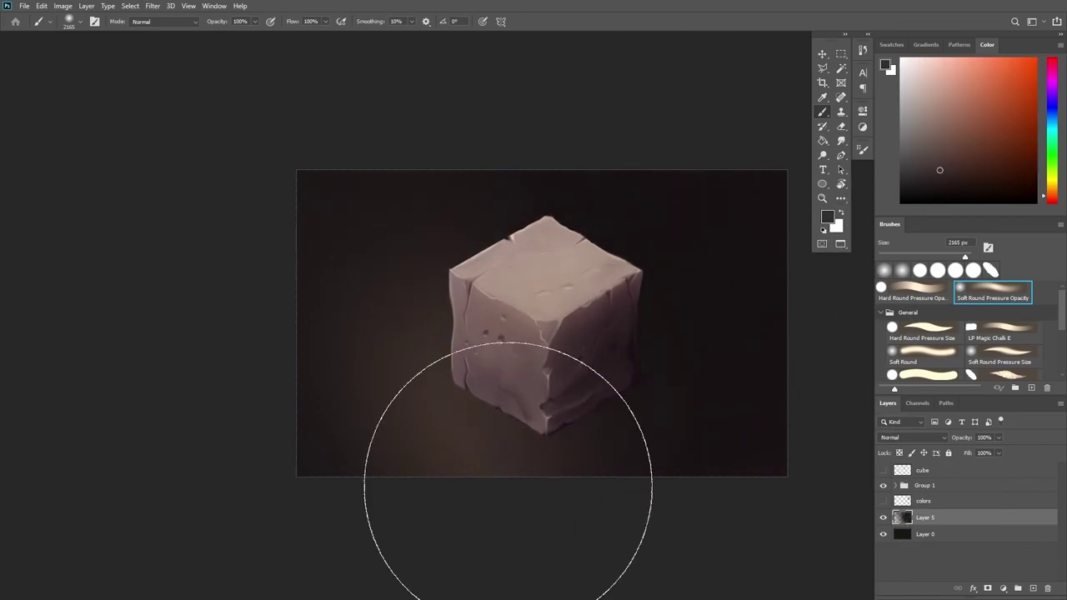
Paint the cube's cast shadow on a shadow layer beneath the cube group, and place a new layer above the group.
scroll(625, 478, "down", 2)
scroll(753, 434, "up", 2)
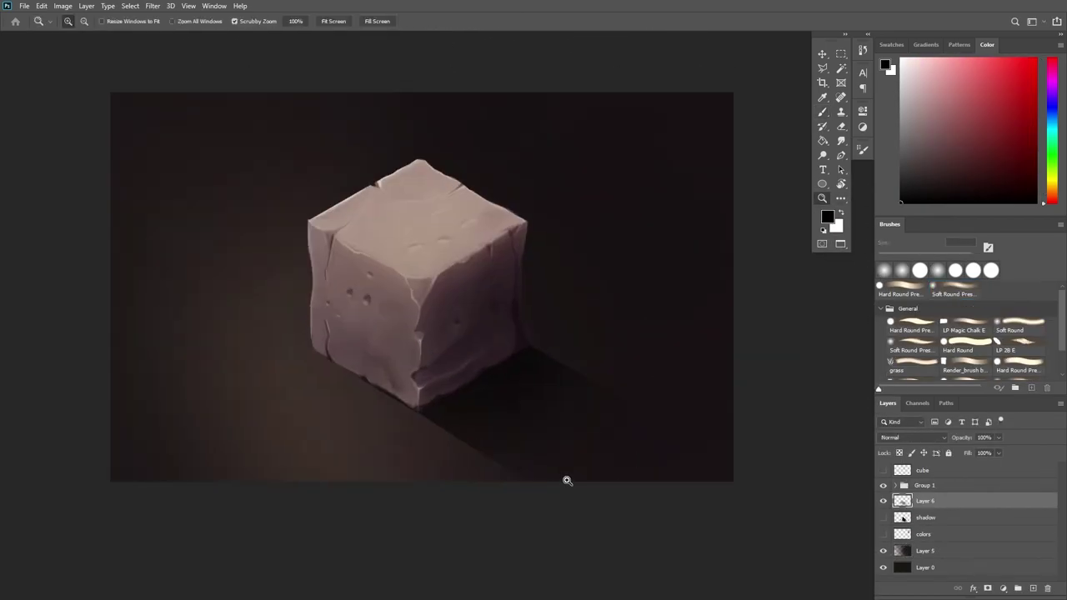
scroll(564, 481, "up", 2)
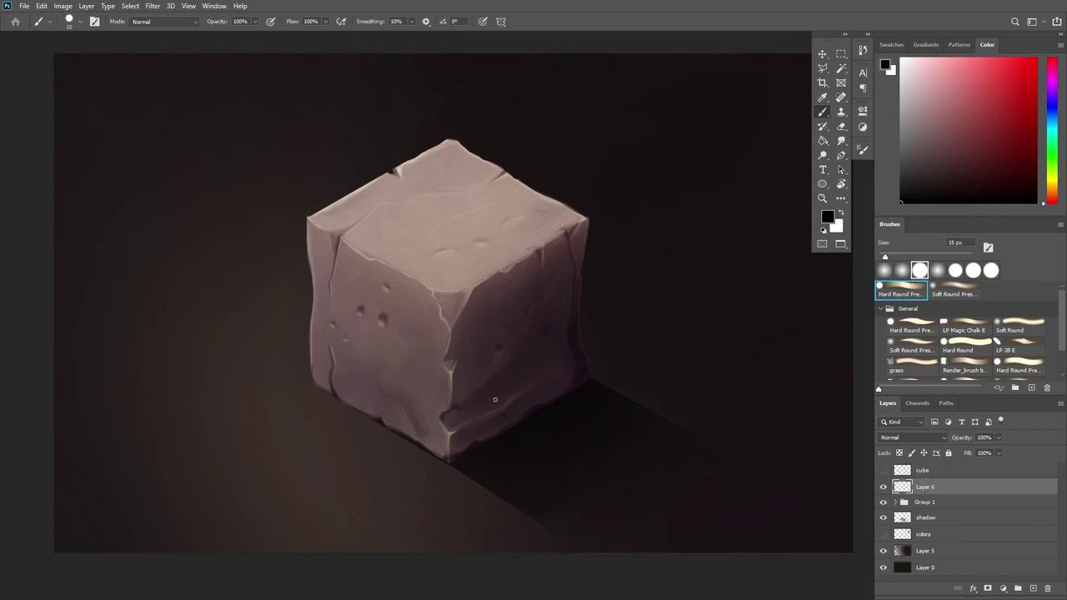
Paint a cluster of pebbles against the cube's lower left edge on the new layer with a Hard Round brush and sampled tones.
left_click(448, 472, "alt")
mouse_move(437, 458)
left_mouse_down()
mouse_move(372, 423)
mouse_move(383, 421)
mouse_move(381, 437)
mouse_move(393, 432)
left_mouse_up()
left_click(390, 431, "alt")
key("bracketright")
key("bracketright")
left_click(395, 421, "alt")
left_click(387, 437, "alt")
left_click(390, 419, "alt")
left_click(373, 400, "alt")
left_click(375, 430, "alt")
left_click(381, 422, "alt")
left_click(408, 439, "alt")
left_click(378, 428, "alt")
Refine the pebble cluster's shapes with a smaller brush and light and dark tones sampled from the stones.
key("bracketleft")
key("bracketleft")
key("bracketleft")
left_click(376, 503, "alt")
scroll(333, 372, "down", 2)
scroll(398, 432, "up", 2)
left_click(365, 417, "alt")
left_click(372, 419, "alt")
Darken the ground beneath the pebble cluster on the shadow layer with a 31 px soft brush.
left_click(925, 518)
left_click(920, 270)
left_click(450, 454, "alt")
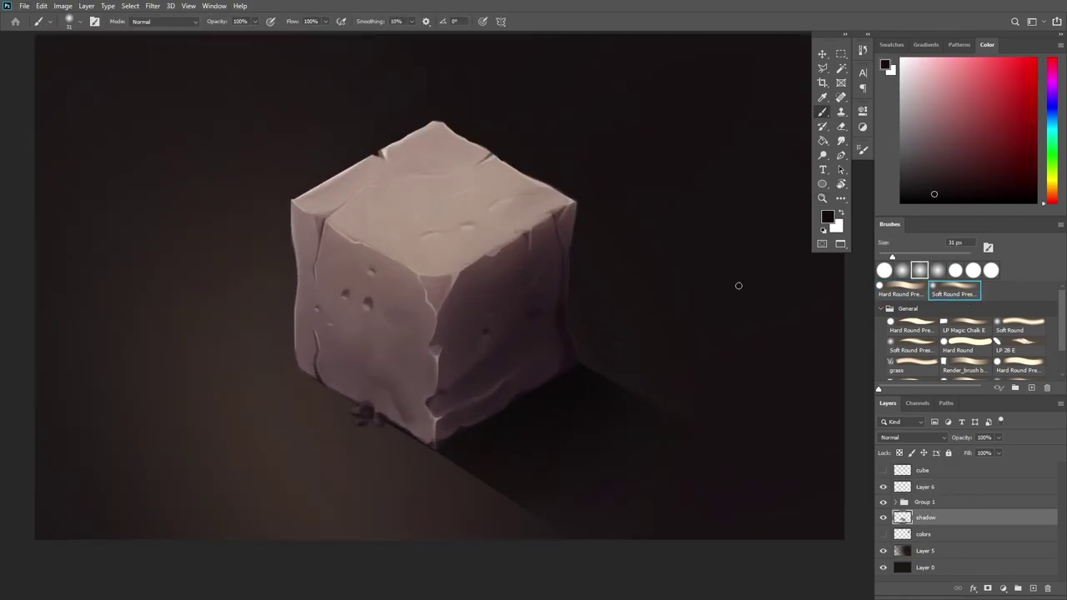
left_click_drag(387, 428, 366, 416)
Detail the pebble cluster on its own layer with a smaller brush and paint a loose stone in front of the cube.
left_click(365, 417, "ctrl")
left_click(365, 417, "alt")
key("bracketleft")
key("bracketleft")
scroll(365, 416, "up", 1)
scroll(379, 421, "down", 1)
left_click(421, 446, "alt")
left_click_drag(381, 484, 385, 491)
key("e")
key("b")
left_click(334, 403, "alt")
left_click(335, 406, "alt")
key("e")
key("b")
Shade the ground under the loose stone on the shadow layer with a 23 px soft brush and a sampled near-black.
left_click(954, 290)
left_click(529, 422, "ctrl")
left_click(529, 422, "alt")
left_click(386, 494)
scroll(386, 492, "down", 1)
Paint small pebbles on the ground beyond the cube's left corner on the pebble layer, reducing the soft brush to 14 px.
left_click(927, 487)
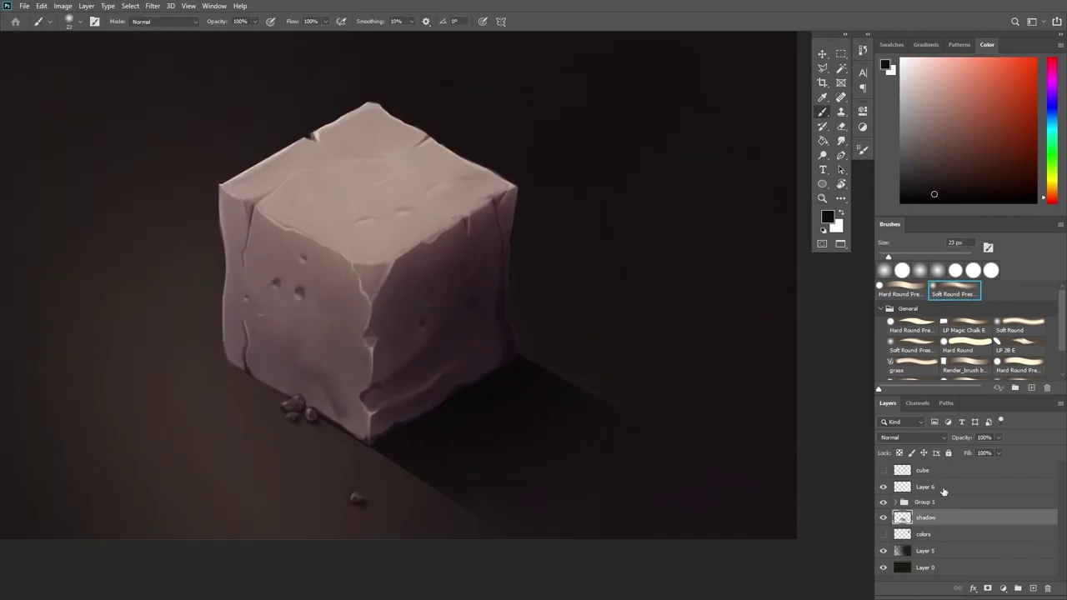
left_click(292, 417, "alt")
left_click(208, 419)
left_click_drag(202, 449, 252, 461)
key("bracketleft")
key("bracketleft")
left_click(361, 425, "alt")
left_click(255, 431)
Scatter three more tiny pebbles on the ground left of the cube using dark and light tones sampled from the painting.
left_click(342, 417, "alt")
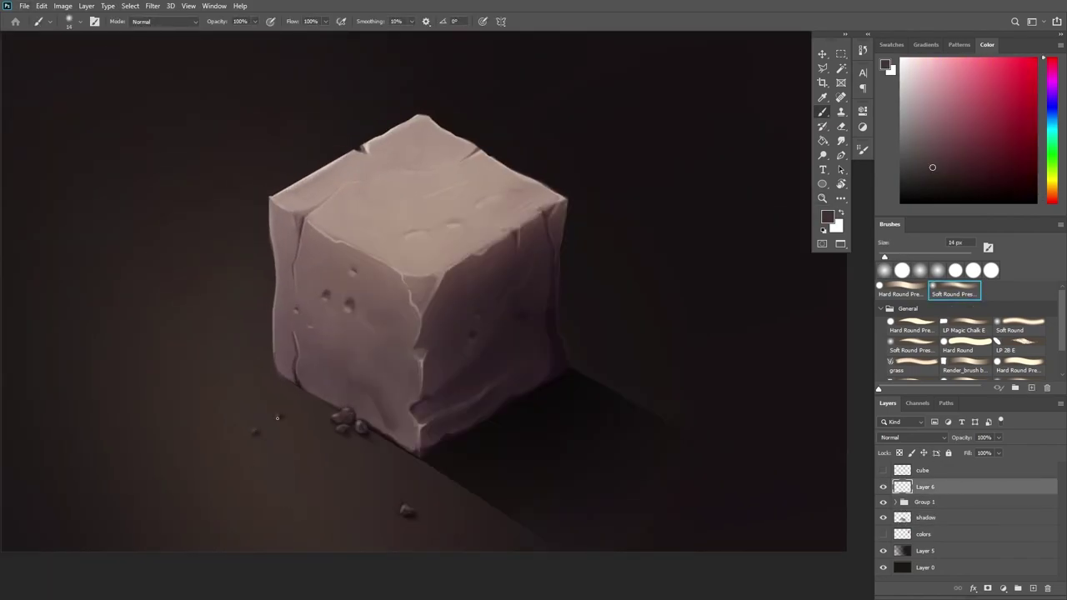
left_click(340, 427, "alt")
left_click(279, 415)
left_click(345, 413, "alt")
left_click(241, 408)
left_click(443, 441, "alt")
left_click(227, 312)
Add tiny pebbles beside the loose stone and left of the cube, detailing them with a 9 px brush.
left_click(346, 411, "alt")
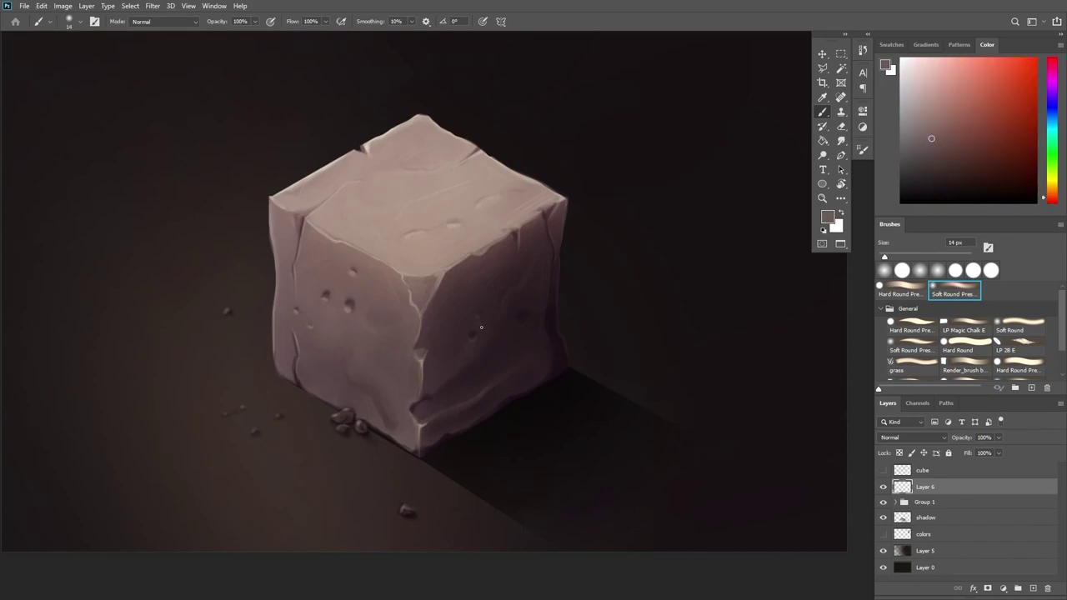
left_click(448, 505)
left_click(543, 412, "alt")
left_click(245, 326)
left_click(284, 343, "alt")
key("bracketleft")
key("bracketleft")
mouse_move(409, 398)
left_mouse_down()
mouse_move(390, 398)
mouse_move(400, 399)
left_mouse_up()
left_click(450, 433, "alt")
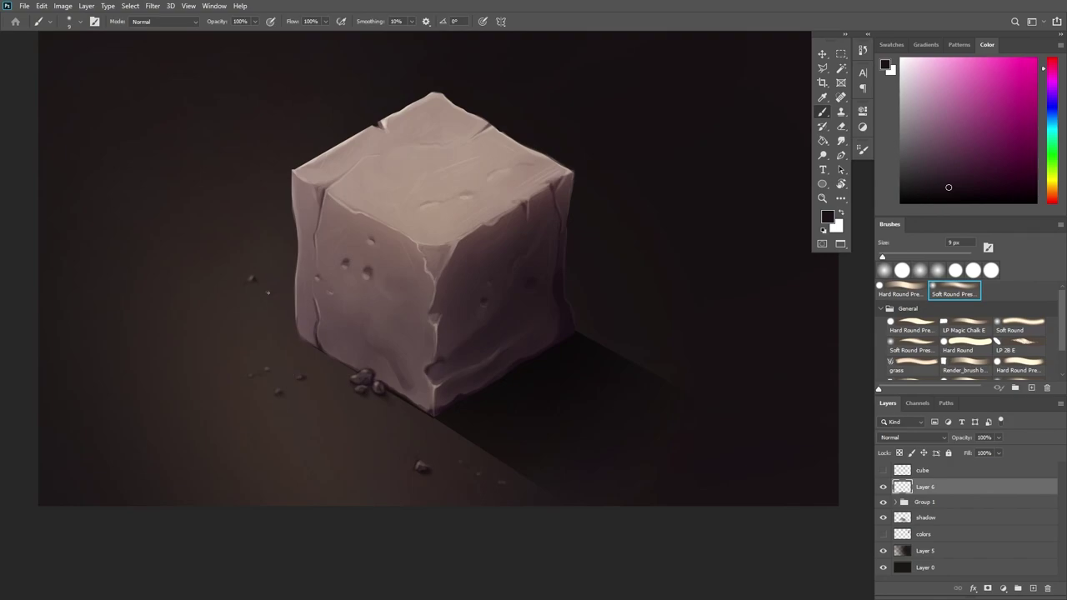
Touch up the dark shading around the pebbles and cast shadow on the shadow layer with a 23 px soft brush.
left_click(358, 375, "ctrl")
key("bracketright")
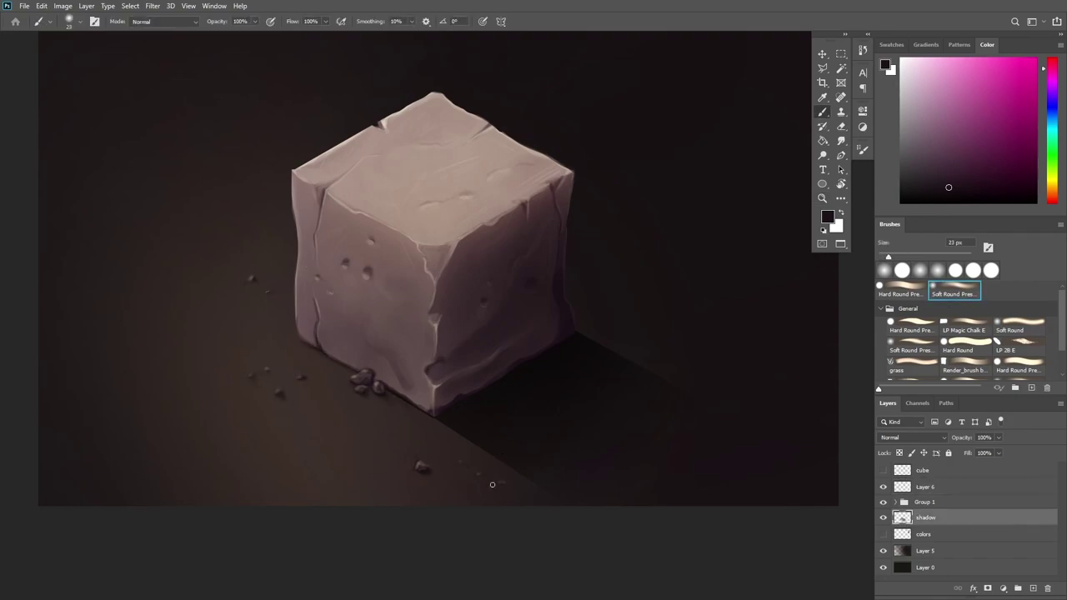
mouse_move(613, 413)
left_mouse_down()
mouse_move(602, 431)
mouse_move(634, 417)
left_mouse_up()
Warm the lit ground left of the cube on a new Soft Light layer above the background, using a very large soft brush.
key("bracketright")
key("bracketright")
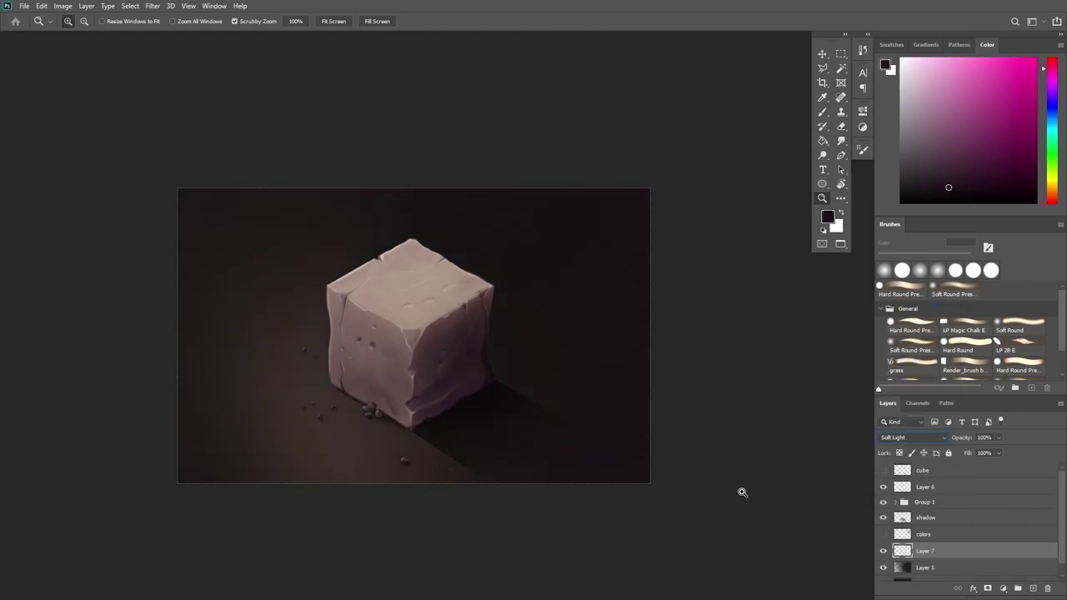
left_click(517, 520)
mouse_move(302, 401)
left_mouse_down()
mouse_move(356, 360)
mouse_move(294, 461)
mouse_move(255, 479)
left_mouse_up()
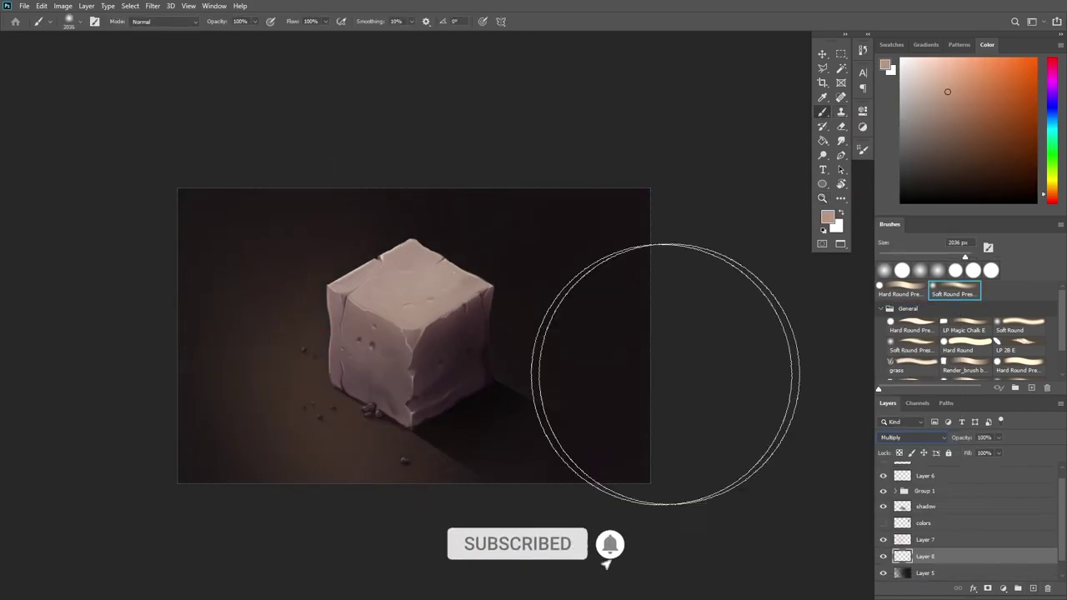
Deepen the background on a Multiply layer with a sampled near-black and a 329 px soft brush, and group the background layers.
left_click(405, 434, "alt")
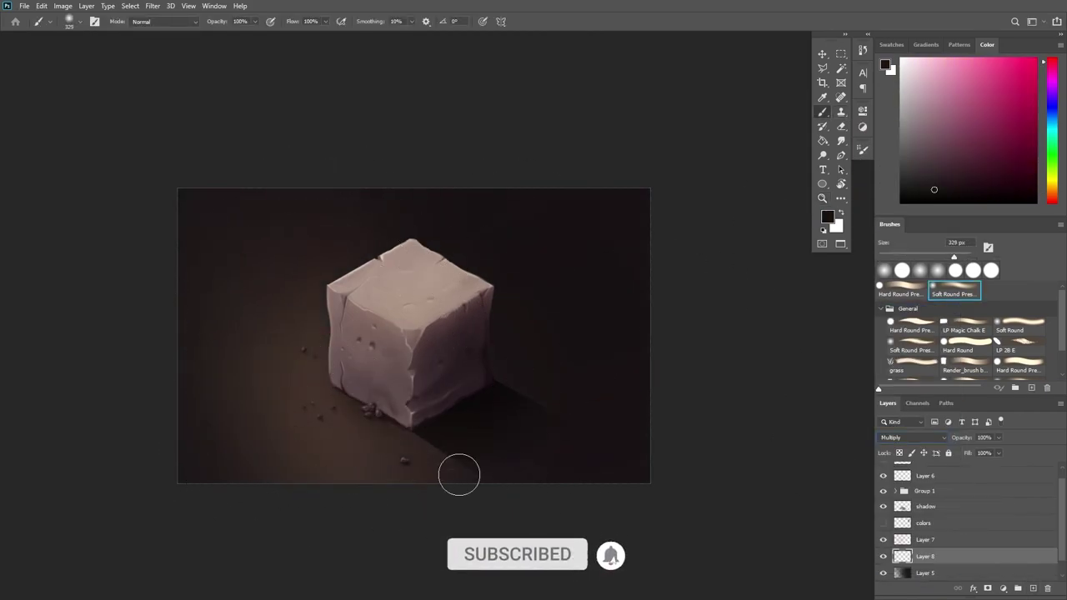
key("z")
left_click(375, 359)
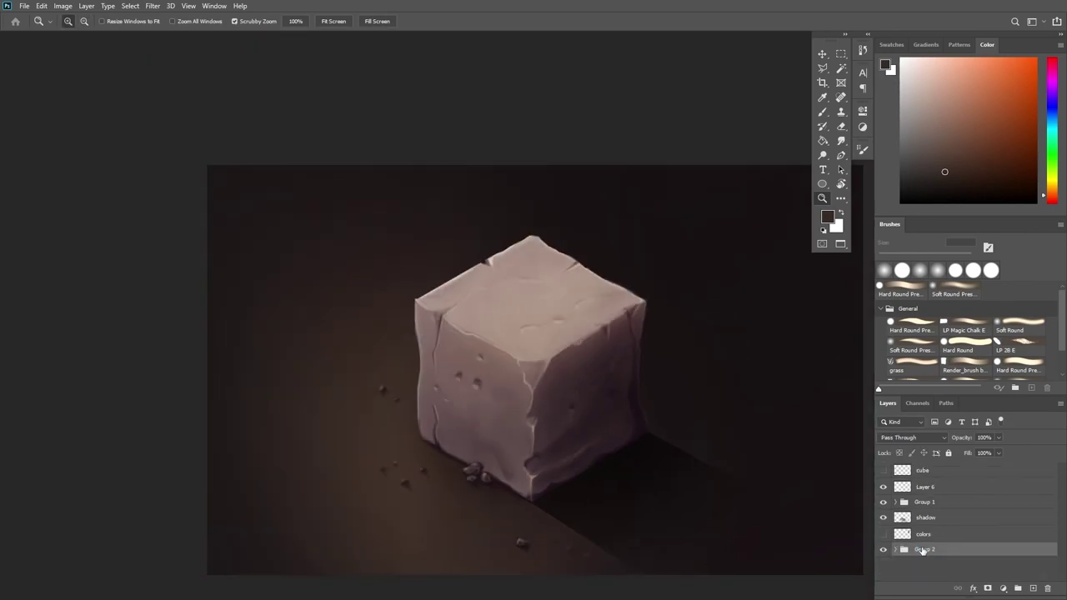